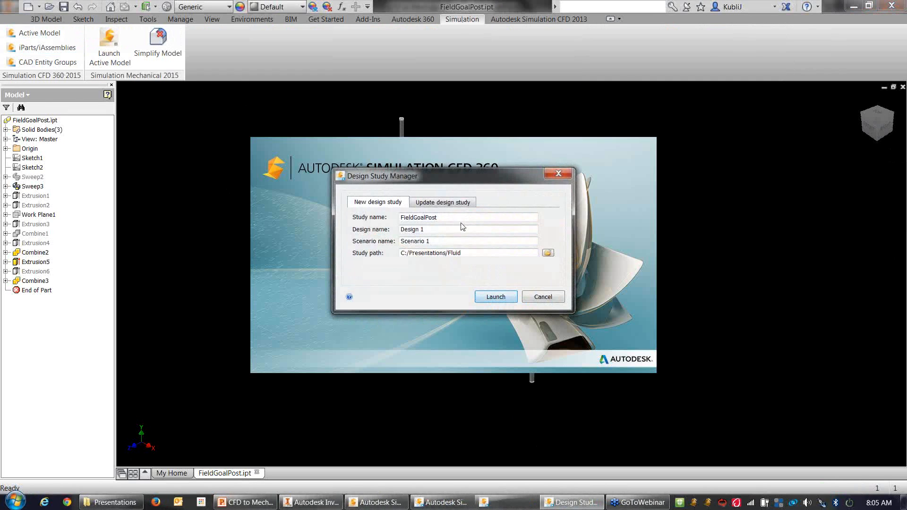
Launch the new FieldGoalPost design study and merge the model edges with an included angle under 5 degrees
{"action": "left_click", "coordinate": [495, 293]}
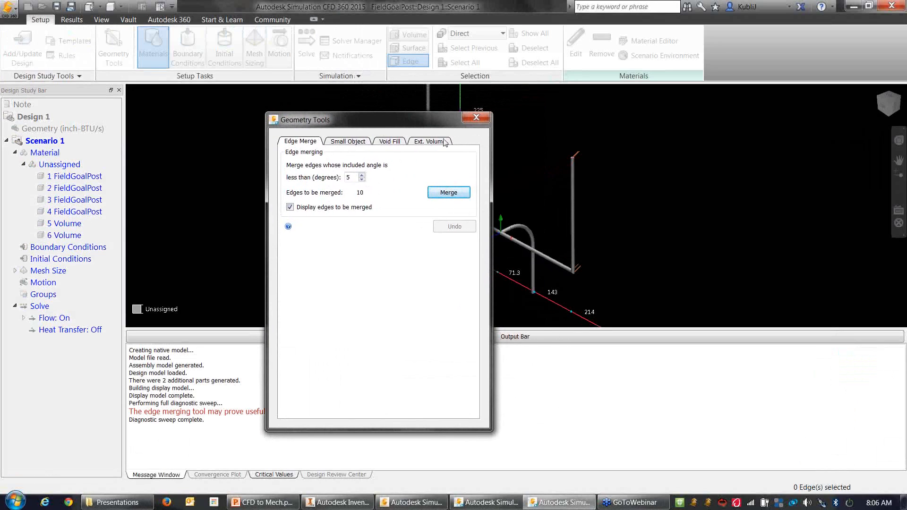
{"action": "left_click", "coordinate": [449, 194]}
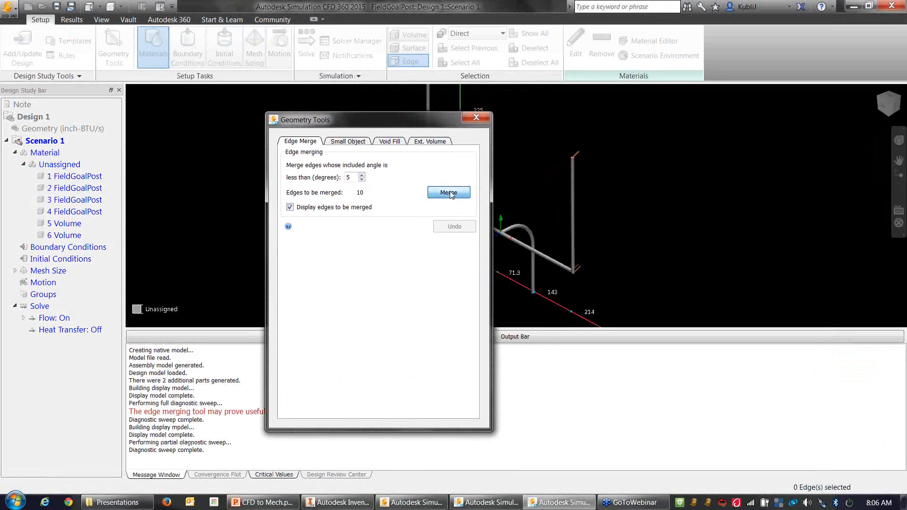
Start an external volume around the goalpost and stretch it in front and behind to a Z length of about 397 in
{"action": "left_click", "coordinate": [430, 142]}
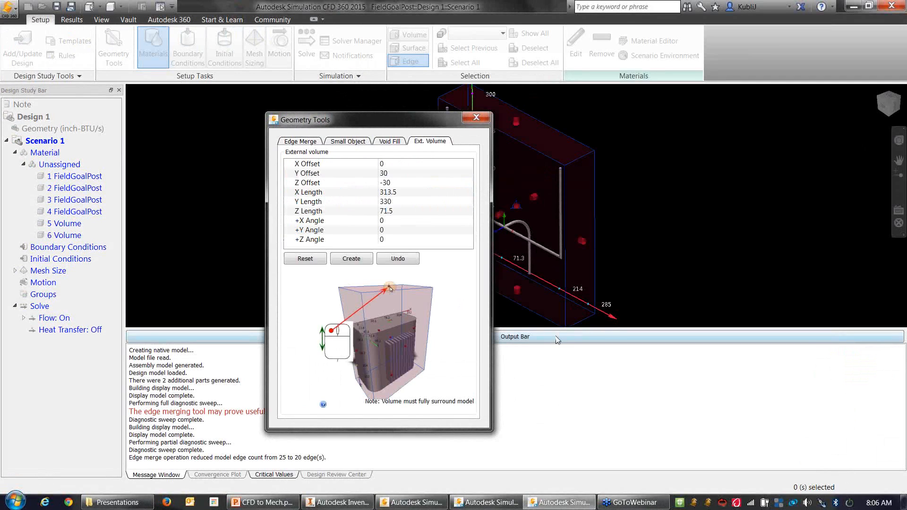
{"action": "left_click", "coordinate": [556, 337]}
{"action": "scroll", "coordinate": [582, 302], "scroll_direction": "down", "scroll_amount": 2}
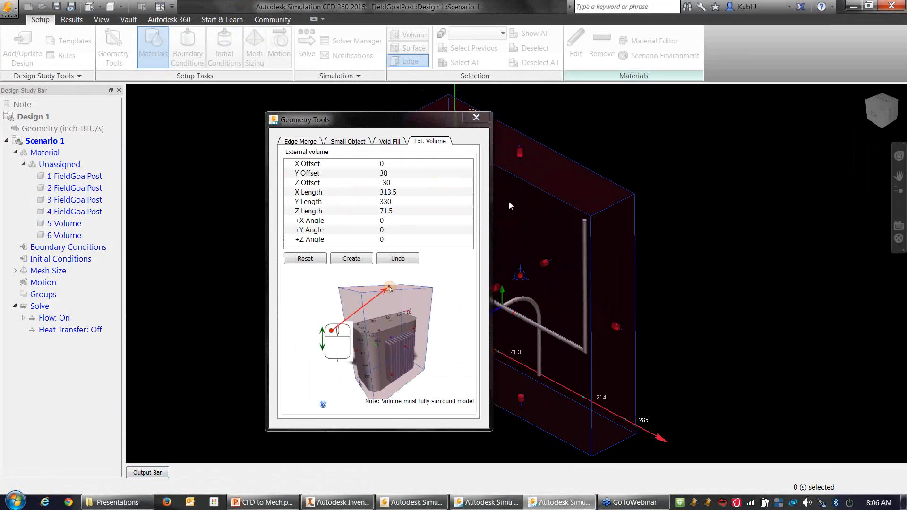
{"action": "left_click_drag", "start_coordinate": [418, 126], "coordinate": [216, 119]}
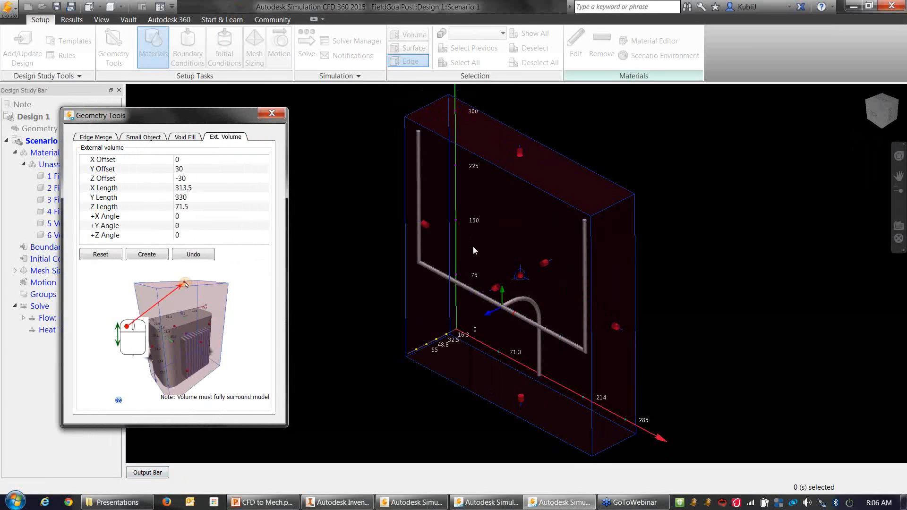
{"action": "scroll", "coordinate": [526, 271], "scroll_direction": "down", "scroll_amount": 2}
{"action": "scroll", "coordinate": [560, 302], "scroll_direction": "down", "scroll_amount": 2}
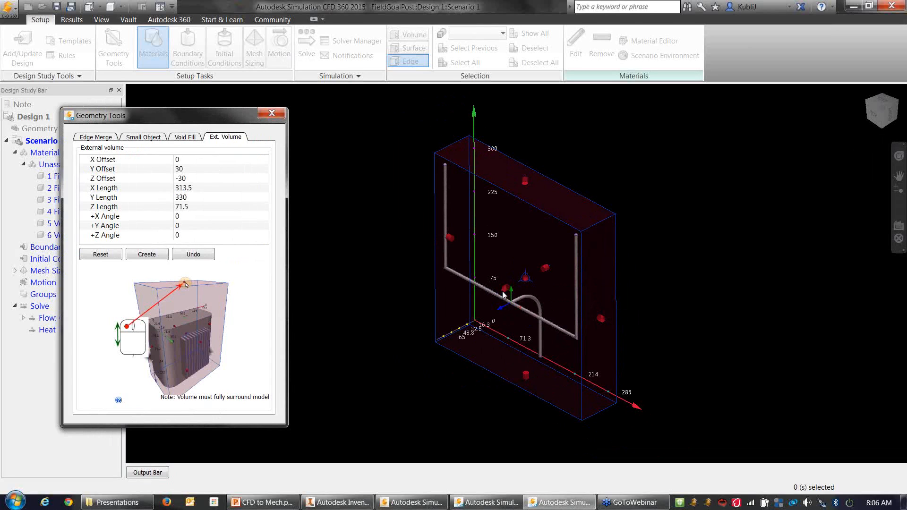
{"action": "left_click_drag", "start_coordinate": [502, 291], "coordinate": [480, 301]}
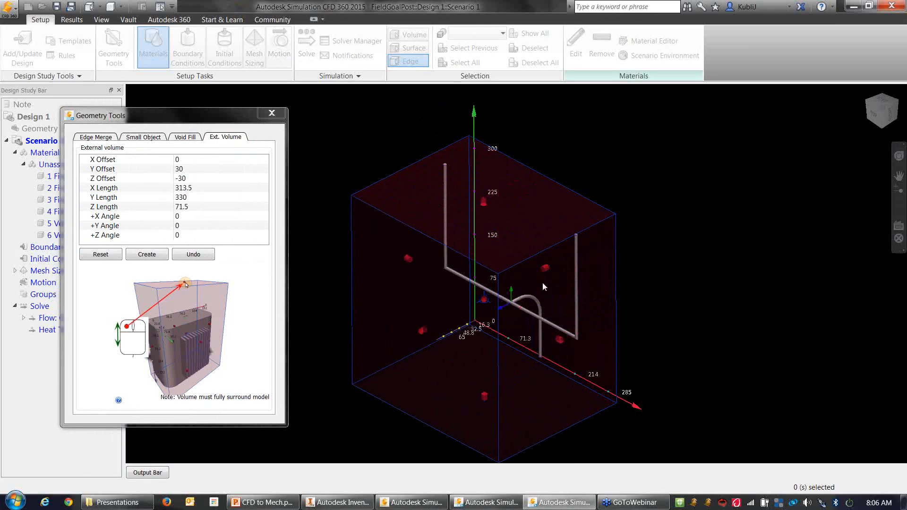
{"action": "mouse_move", "coordinate": [576, 294]}
{"action": "middle_mouse_down", "text": "shift"}
{"action": "mouse_move", "coordinate": [535, 280]}
{"action": "mouse_move", "coordinate": [499, 282]}
{"action": "mouse_move", "coordinate": [494, 298]}
{"action": "middle_mouse_up", "text": "shift"}
{"action": "left_click_drag", "start_coordinate": [569, 266], "coordinate": [668, 249]}
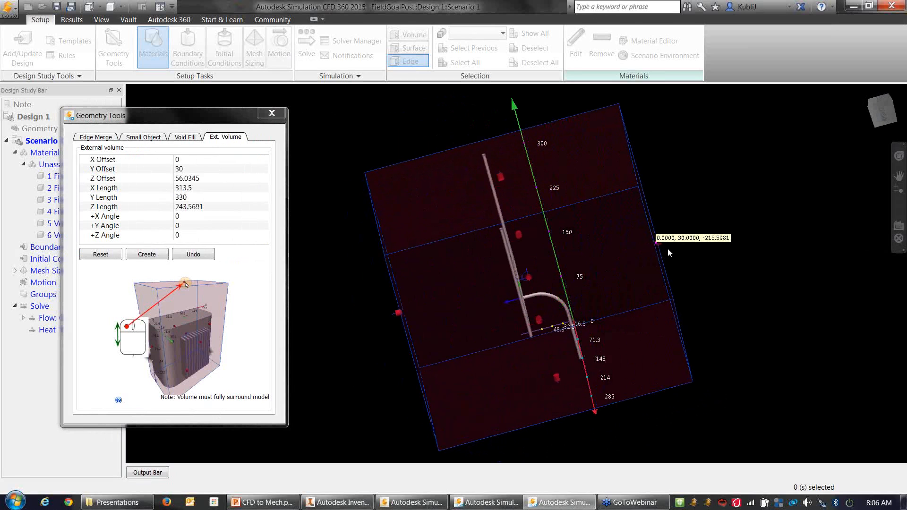
{"action": "middle_click_drag", "start_coordinate": [612, 287], "coordinate": [684, 301], "text": "shift"}
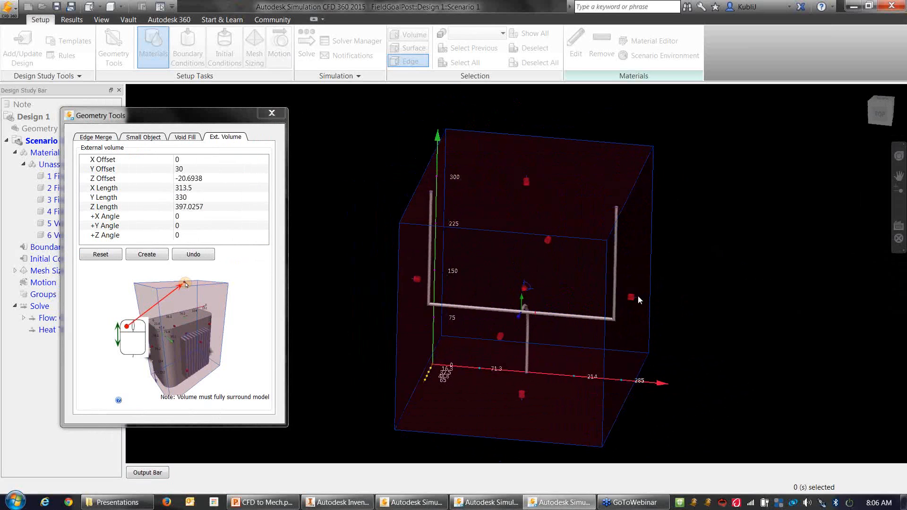
Widen the external volume to about 564 in along X, raise it to about 412 in along Y, and create it
{"action": "left_click_drag", "start_coordinate": [633, 298], "coordinate": [718, 304]}
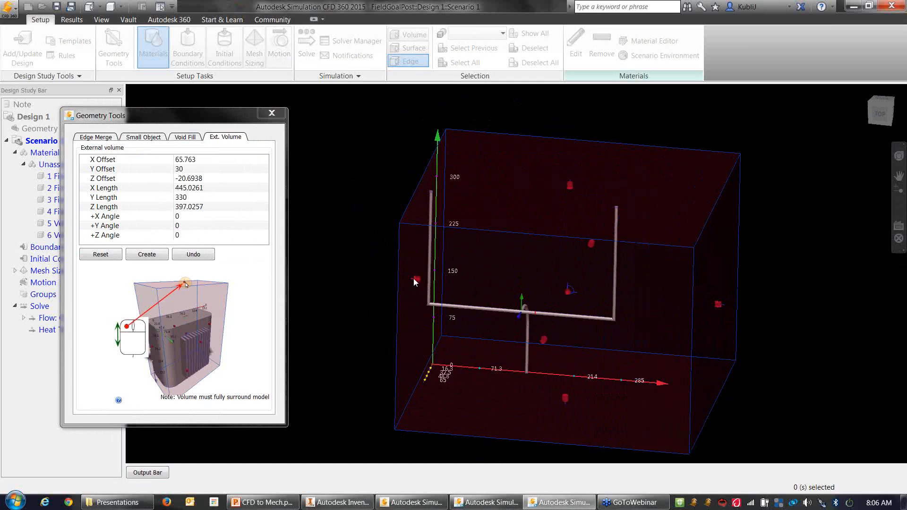
{"action": "left_click_drag", "start_coordinate": [414, 279], "coordinate": [334, 280]}
{"action": "mouse_move", "coordinate": [333, 280]}
{"action": "middle_mouse_down", "text": "shift"}
{"action": "mouse_move", "coordinate": [570, 275]}
{"action": "mouse_move", "coordinate": [425, 284]}
{"action": "mouse_move", "coordinate": [385, 265]}
{"action": "mouse_move", "coordinate": [445, 278]}
{"action": "middle_mouse_up", "text": "shift"}
{"action": "left_click_drag", "start_coordinate": [540, 165], "coordinate": [543, 114]}
{"action": "mouse_move", "coordinate": [543, 113]}
{"action": "middle_mouse_down", "text": "shift"}
{"action": "mouse_move", "coordinate": [722, 245]}
{"action": "mouse_move", "coordinate": [725, 260]}
{"action": "middle_mouse_up", "text": "shift"}
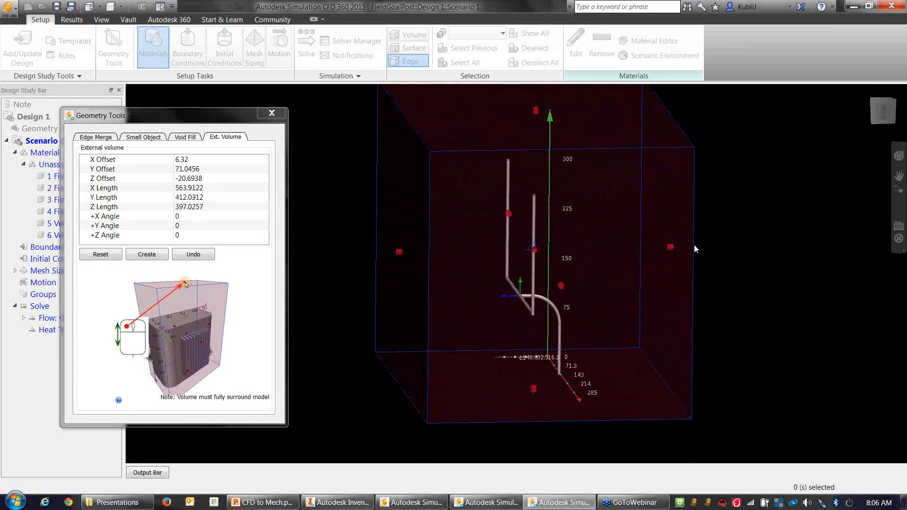
{"action": "left_click", "coordinate": [157, 257]}
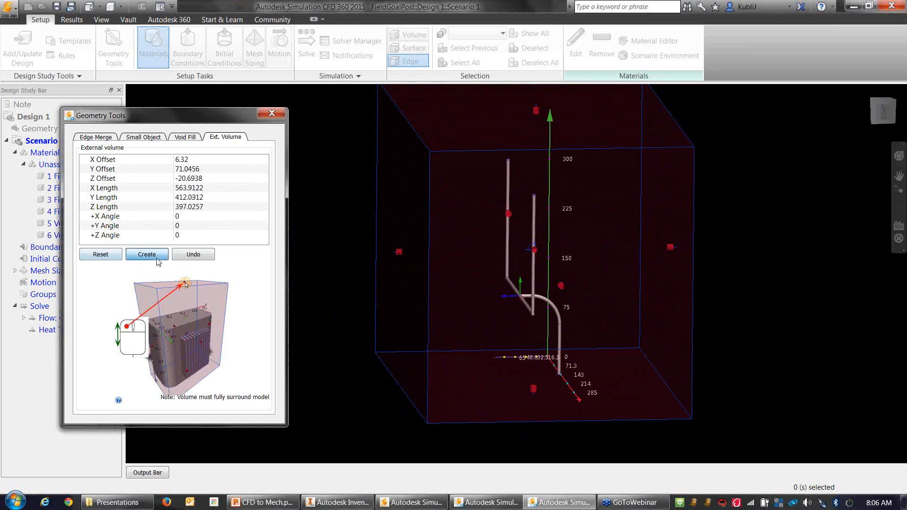
{"action": "left_click", "coordinate": [271, 114]}
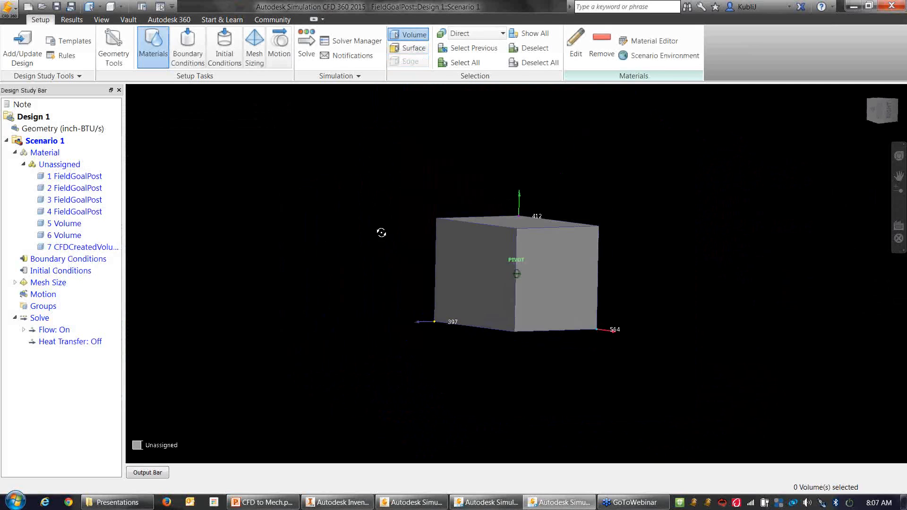
Assign the fluid material Air to the newly created external volume
{"action": "left_click", "coordinate": [110, 249]}
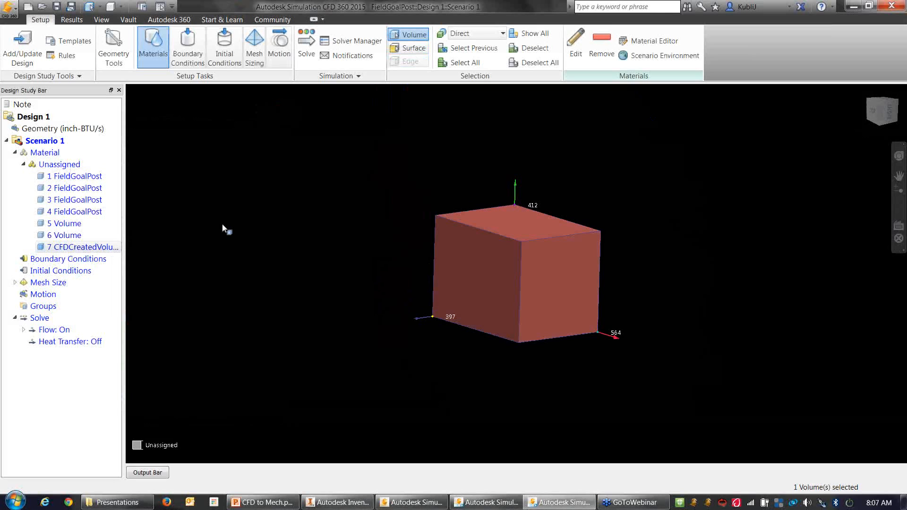
{"action": "right_click", "coordinate": [313, 193]}
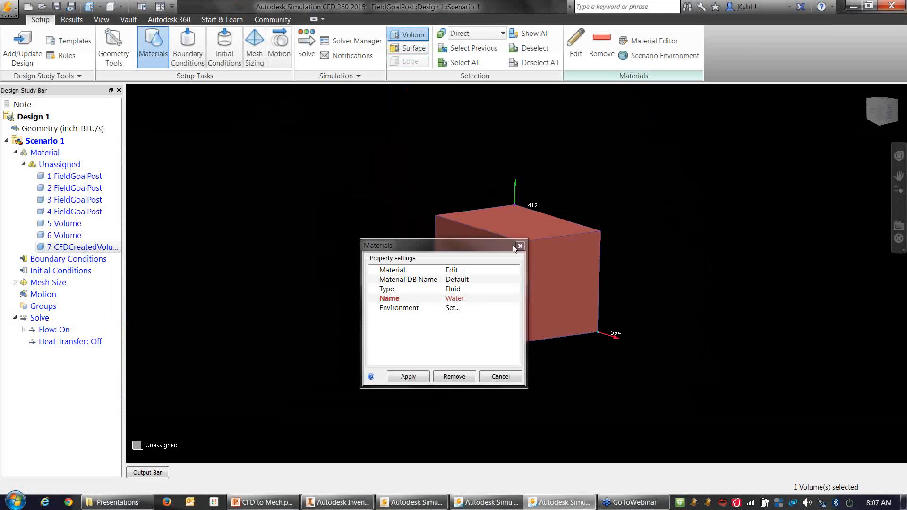
{"action": "left_click", "coordinate": [339, 301]}
{"action": "left_click", "coordinate": [463, 292]}
{"action": "left_click", "coordinate": [465, 298]}
{"action": "left_click", "coordinate": [465, 298]}
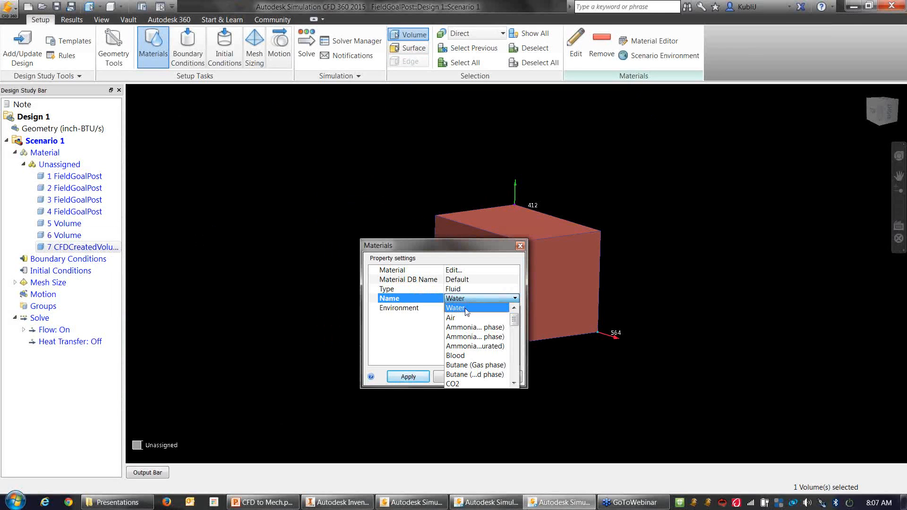
{"action": "left_click", "coordinate": [458, 318]}
{"action": "left_click", "coordinate": [408, 377]}
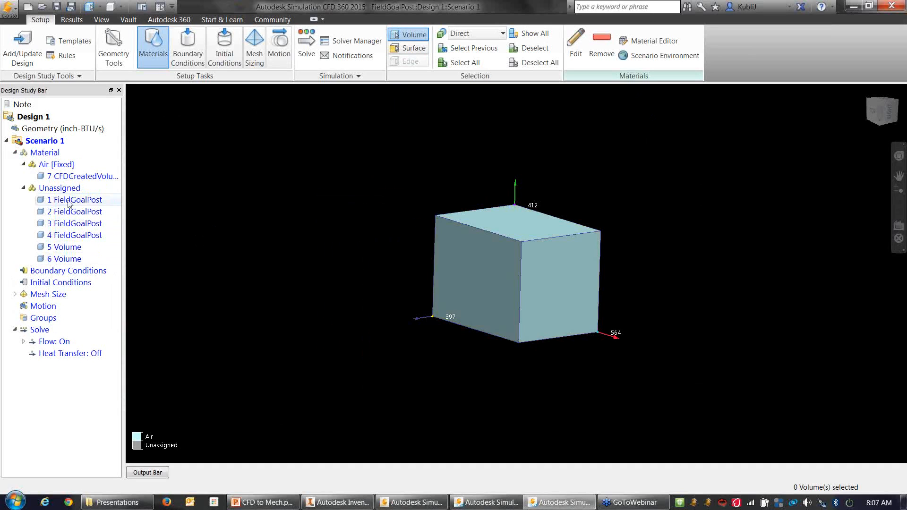
Hide the surrounding air volume and assign the solid material Aluminum to the goalpost tubing
{"action": "middle_click", "coordinate": [523, 283], "text": "ctrl"}
{"action": "scroll", "coordinate": [522, 293], "scroll_direction": "up", "scroll_amount": 6}
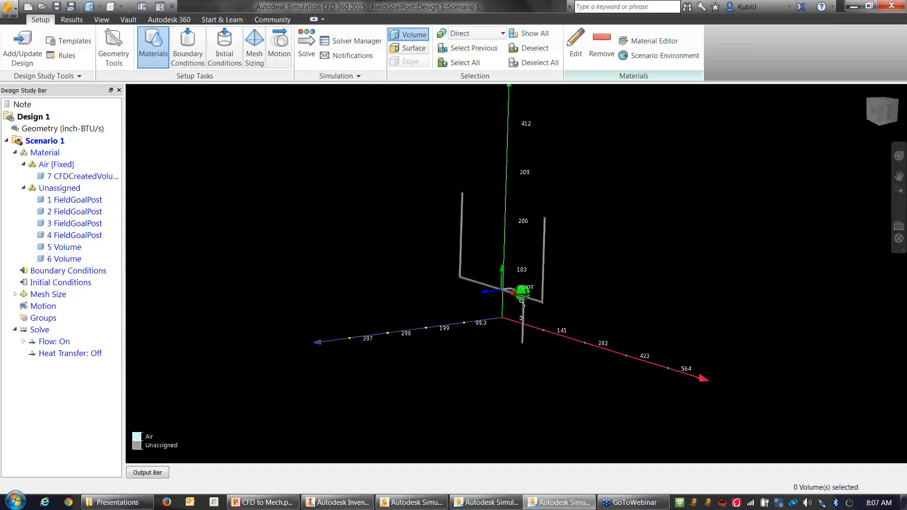
{"action": "left_click", "coordinate": [520, 301]}
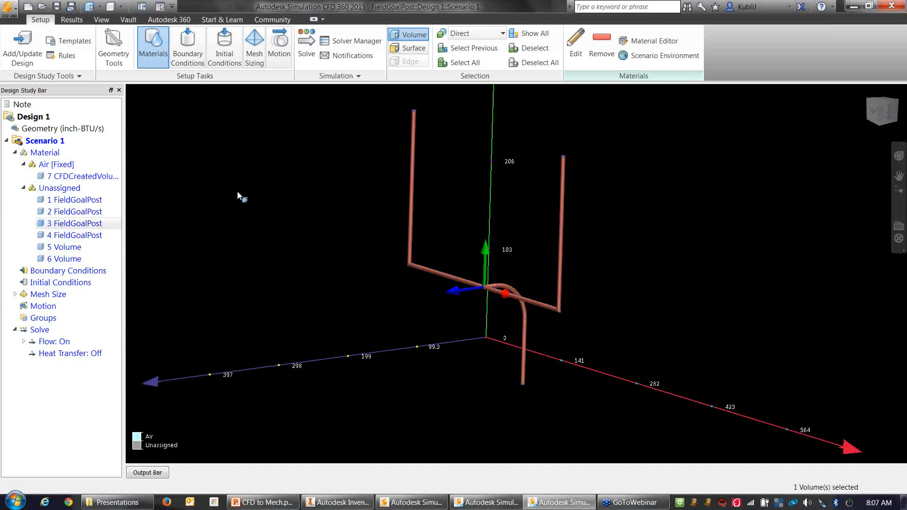
{"action": "left_click", "coordinate": [576, 45]}
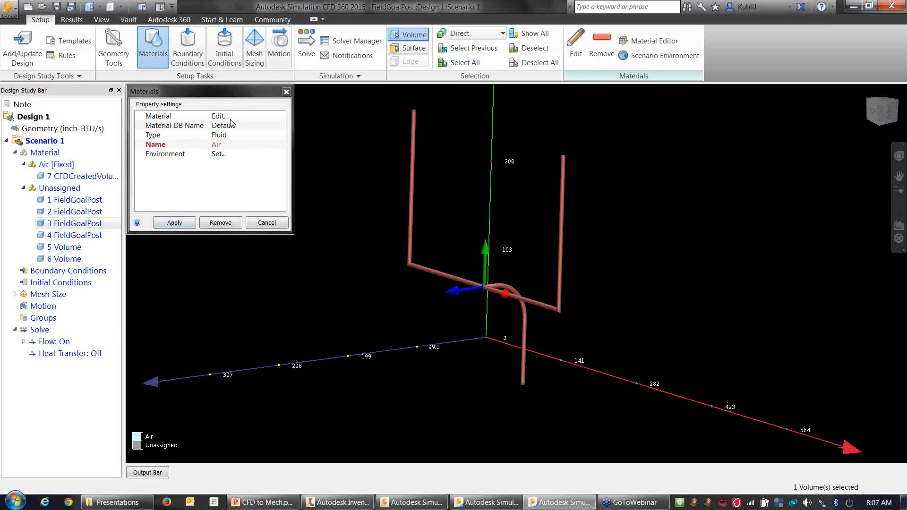
{"action": "left_click", "coordinate": [235, 135]}
{"action": "left_click", "coordinate": [232, 154]}
{"action": "left_click", "coordinate": [253, 144]}
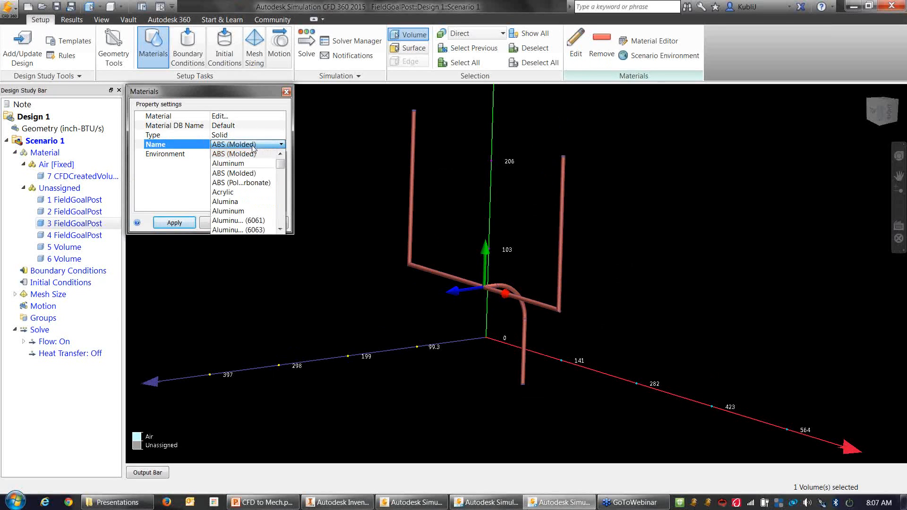
{"action": "left_click", "coordinate": [228, 210]}
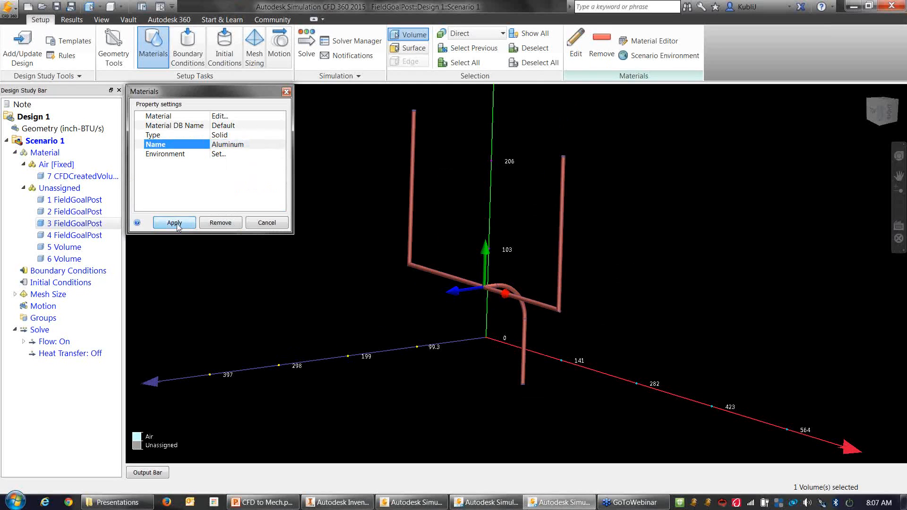
{"action": "left_click", "coordinate": [174, 223]}
Highlight all remaining unassigned volumes and examine where they sit inside the goalpost tubes
{"action": "left_click", "coordinate": [77, 223]}
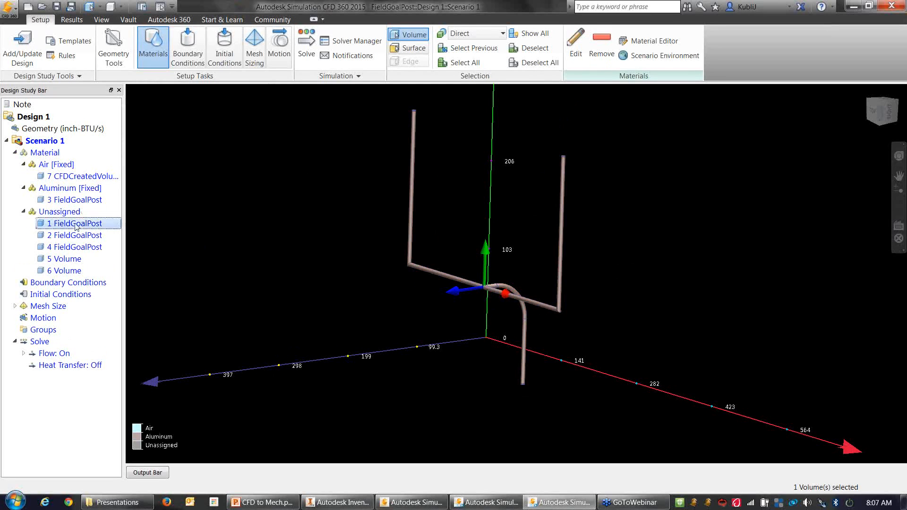
{"action": "left_click", "coordinate": [71, 271], "text": "shift"}
{"action": "scroll", "coordinate": [324, 281], "scroll_direction": "up", "scroll_amount": 5}
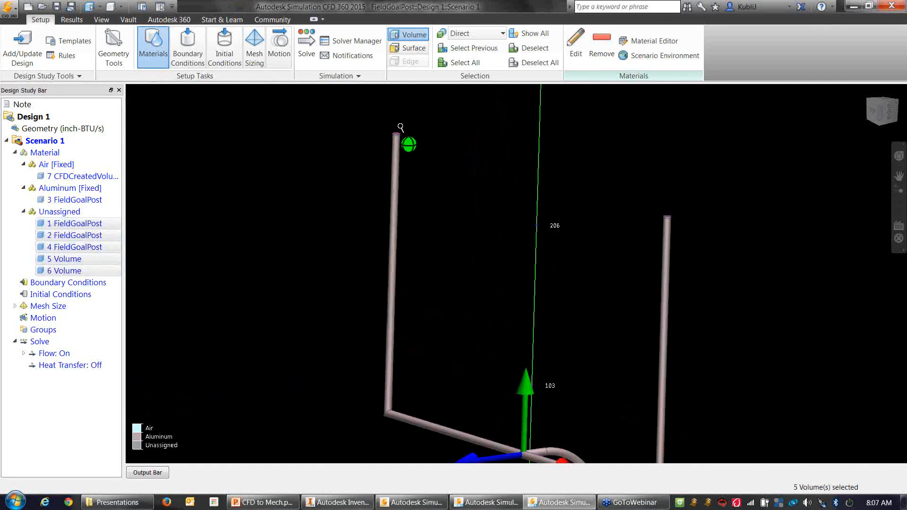
{"action": "scroll", "coordinate": [400, 128], "scroll_direction": "up", "scroll_amount": 3}
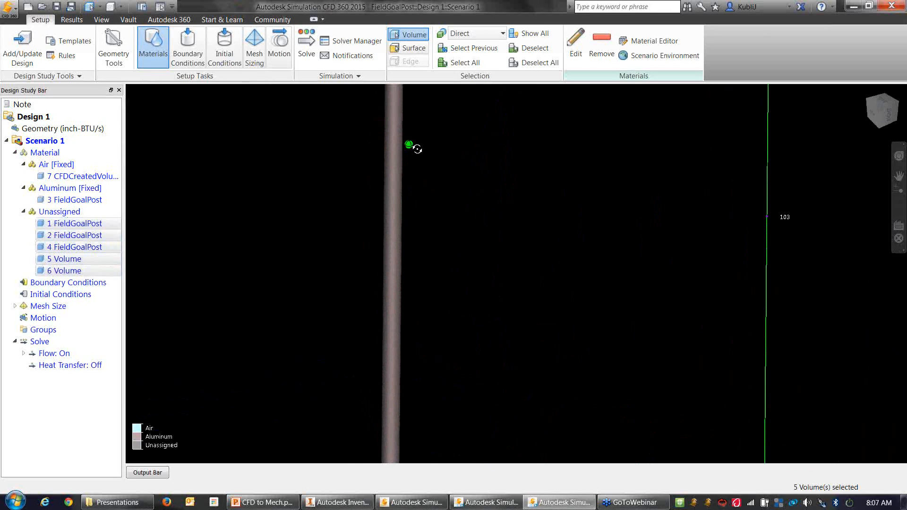
{"action": "scroll", "coordinate": [448, 122], "scroll_direction": "down", "scroll_amount": 5}
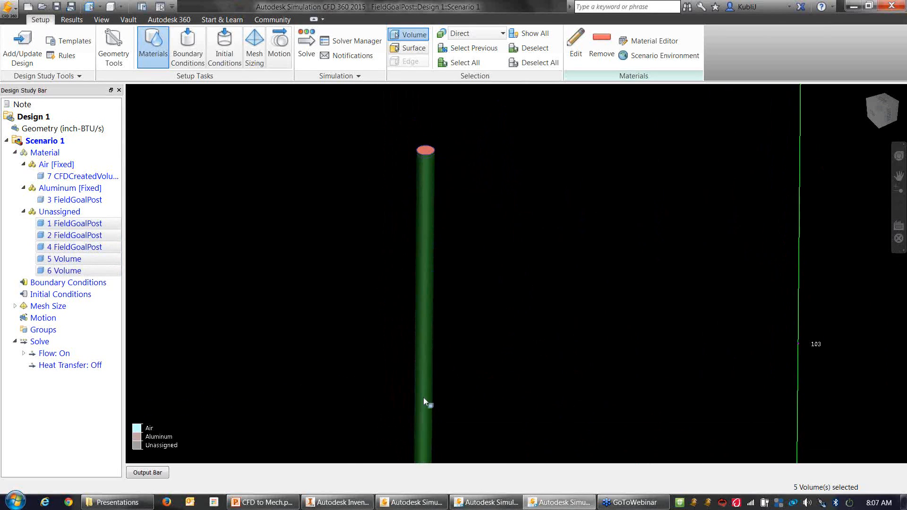
{"action": "scroll", "coordinate": [502, 265], "scroll_direction": "down", "scroll_amount": 5}
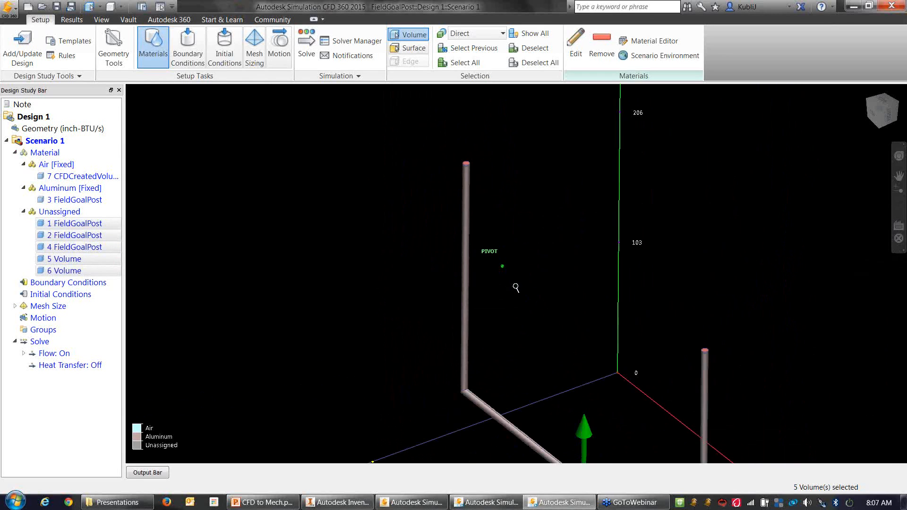
{"action": "middle_click_drag", "start_coordinate": [578, 357], "coordinate": [548, 266]}
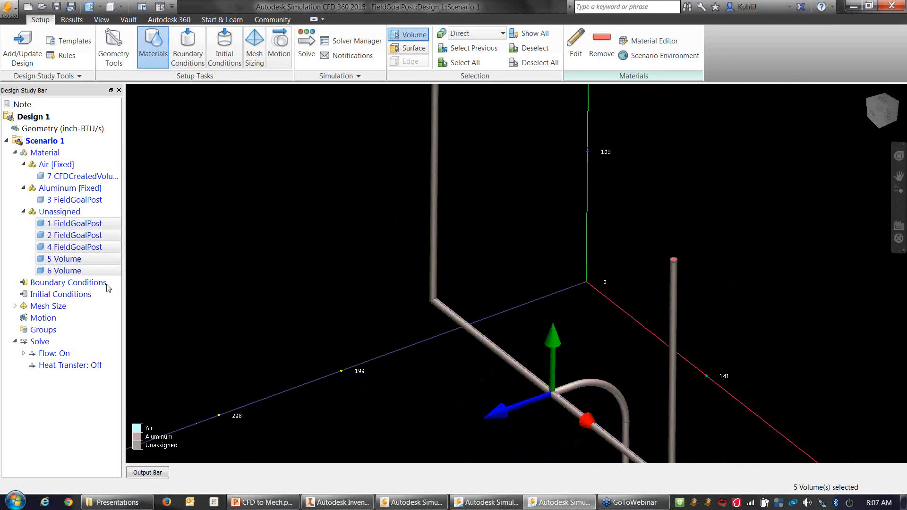
Assign the solid material ABS (Molded) to the whole group of unassigned volumes
{"action": "right_click", "coordinate": [70, 214]}
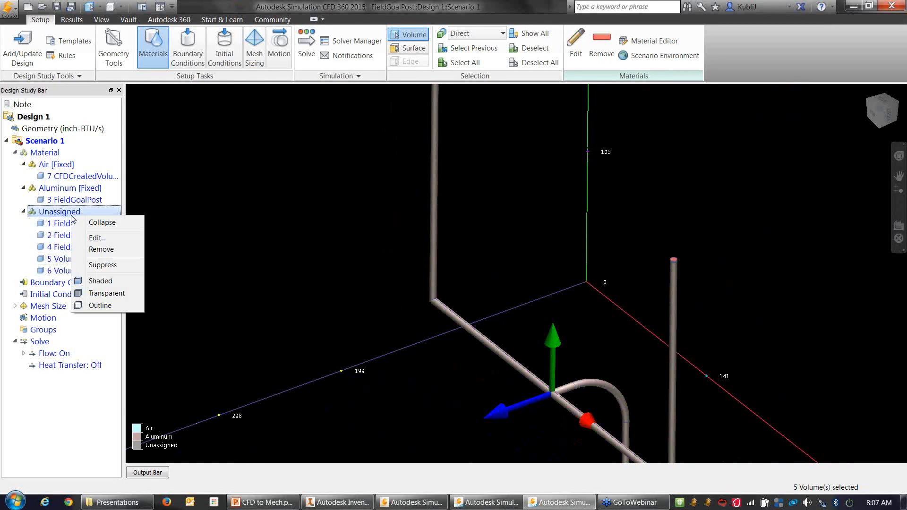
{"action": "left_click", "coordinate": [89, 239]}
{"action": "left_click", "coordinate": [209, 315]}
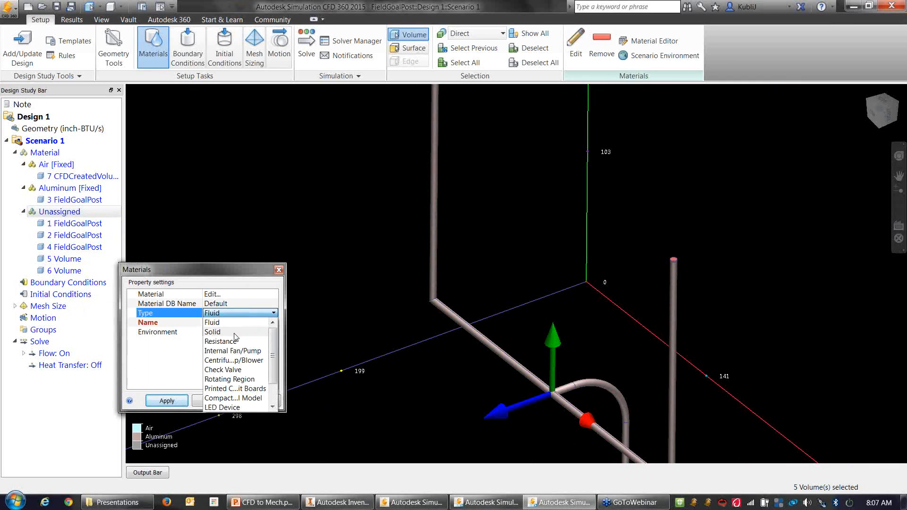
{"action": "left_click", "coordinate": [235, 334]}
{"action": "left_click", "coordinate": [239, 322]}
{"action": "left_click", "coordinate": [236, 331]}
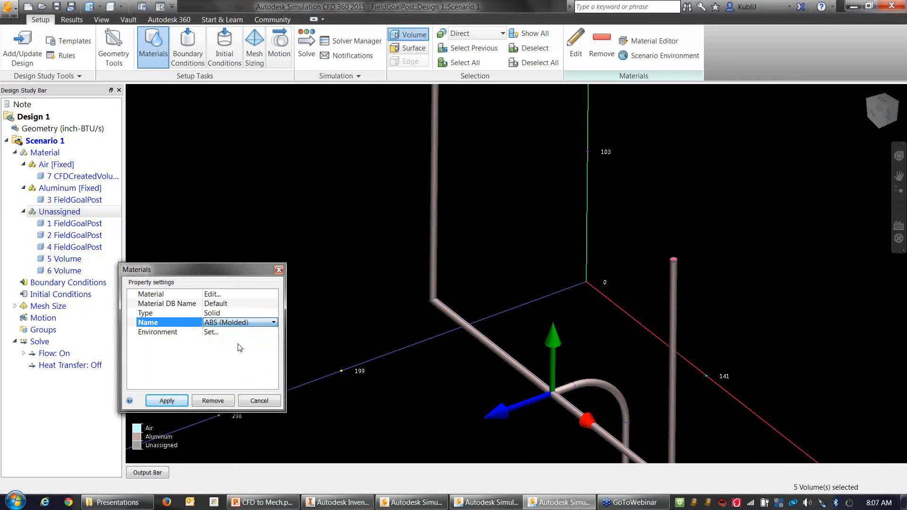
{"action": "left_click", "coordinate": [167, 401]}
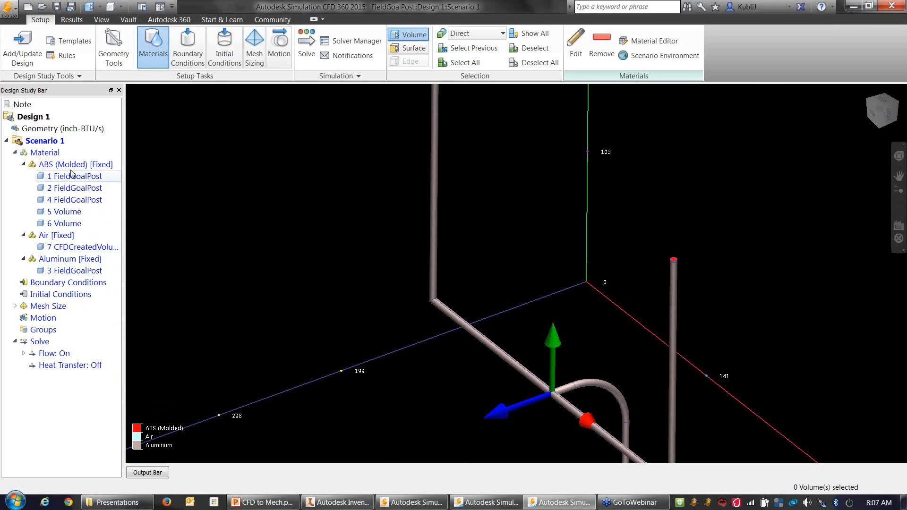
Suppress all volumes in the ABS (Molded) material group
{"action": "right_click", "coordinate": [73, 166]}
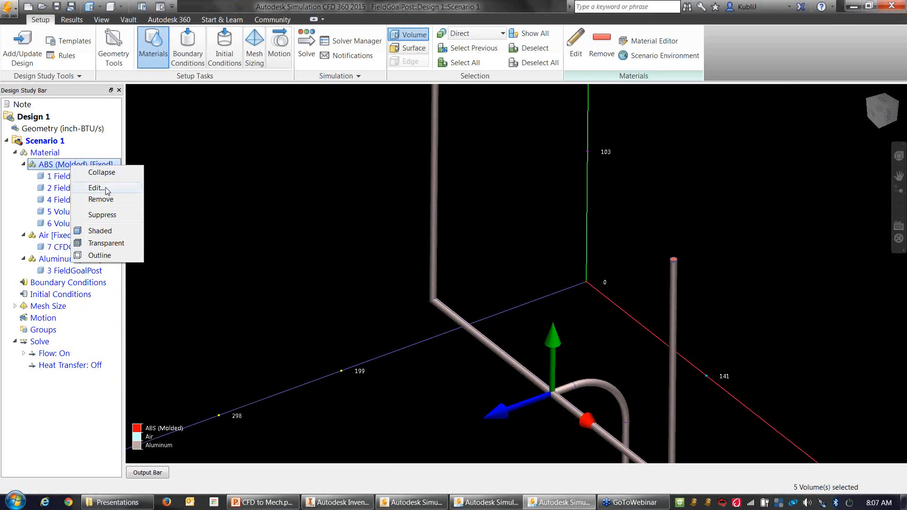
{"action": "left_click", "coordinate": [107, 215]}
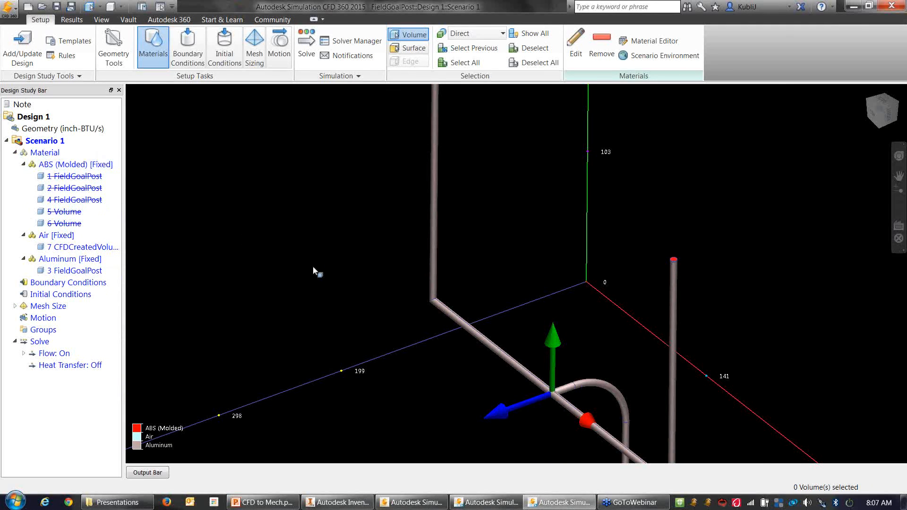
{"action": "scroll", "coordinate": [316, 271], "scroll_direction": "down", "scroll_amount": 4}
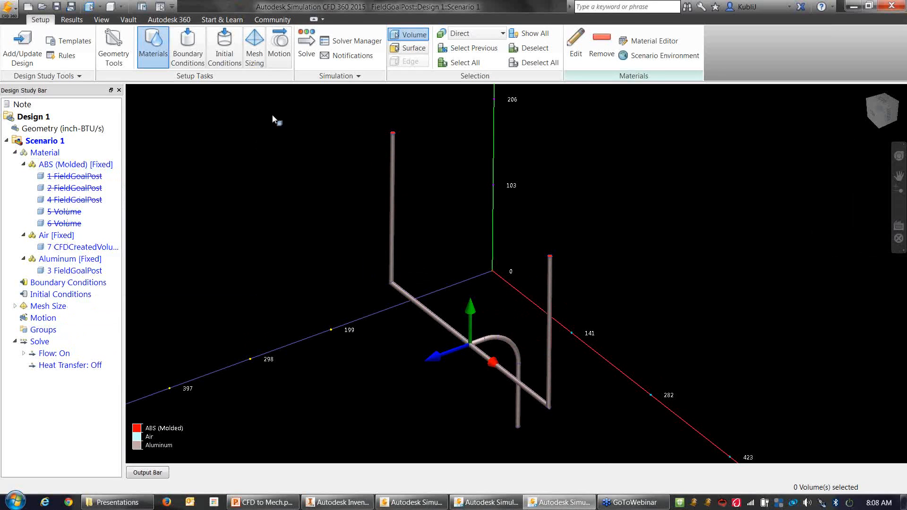
Show the surrounding air volume again and apply a 30 mph normal velocity boundary condition to its outer face on the positive Z side
{"action": "left_click", "coordinate": [189, 49]}
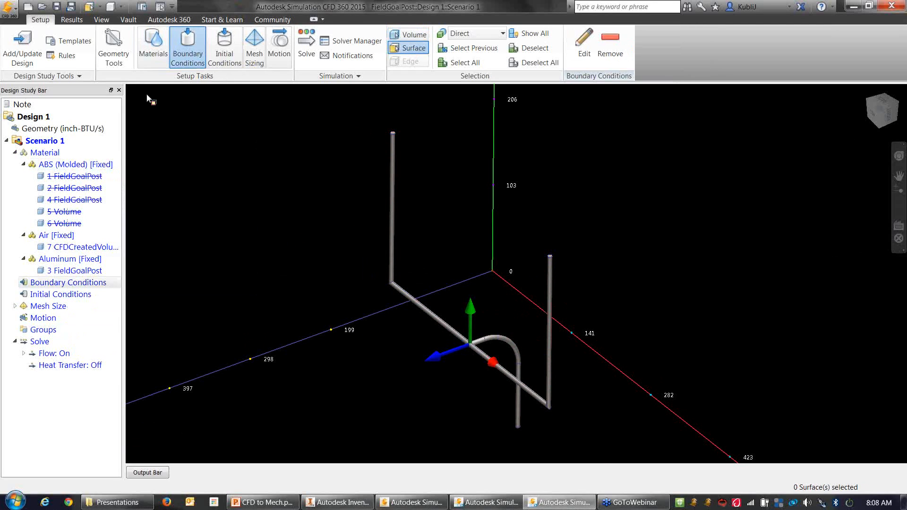
{"action": "middle_click", "coordinate": [241, 183], "text": "ctrl"}
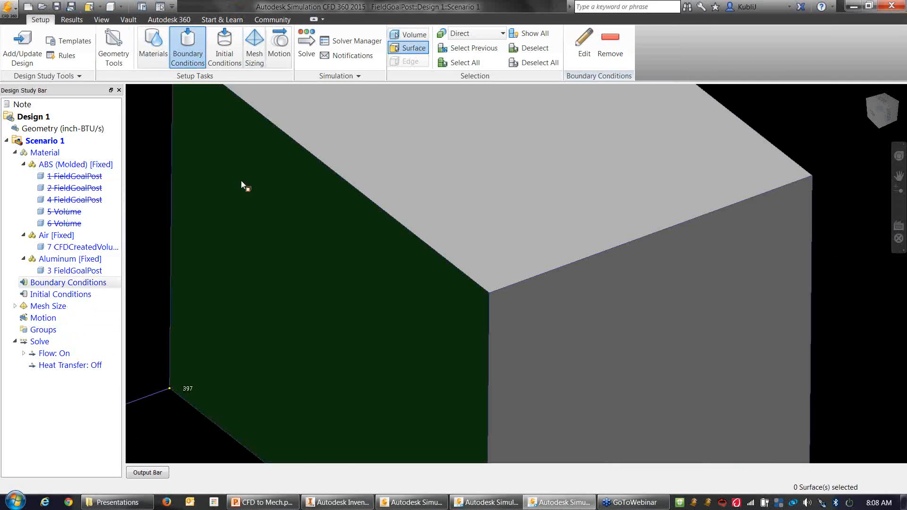
{"action": "scroll", "coordinate": [334, 207], "scroll_direction": "down", "scroll_amount": 2}
{"action": "left_click", "coordinate": [333, 236]}
{"action": "left_click", "coordinate": [340, 247]}
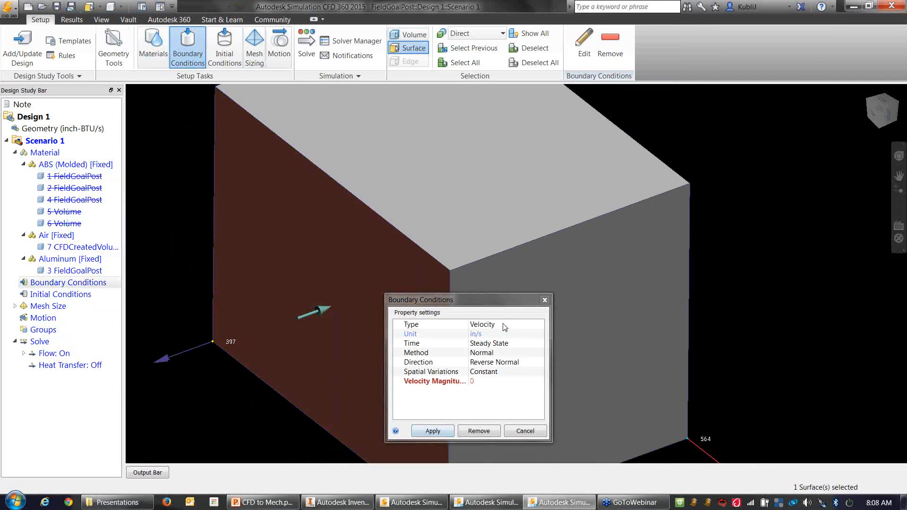
{"action": "left_click", "coordinate": [490, 334]}
{"action": "scroll", "coordinate": [518, 416], "scroll_direction": "down", "scroll_amount": 2}
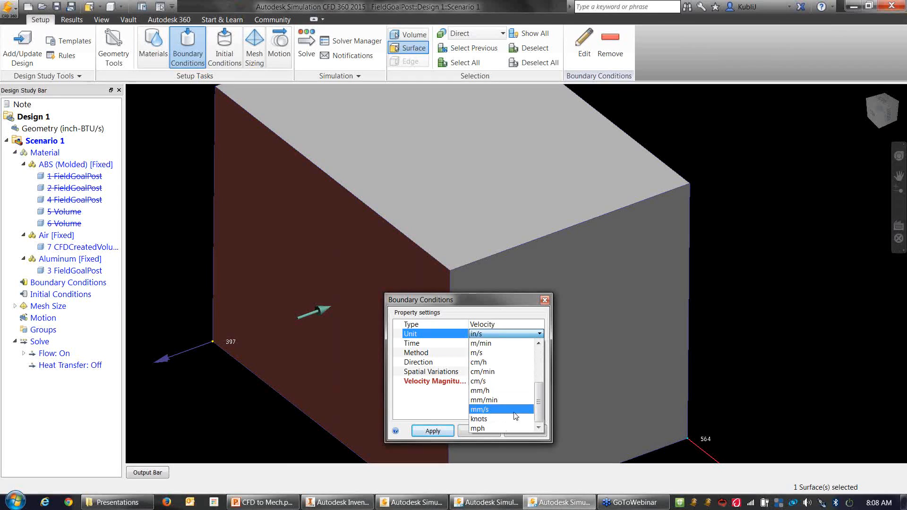
{"action": "left_click", "coordinate": [496, 423]}
{"action": "left_click", "coordinate": [502, 381]}
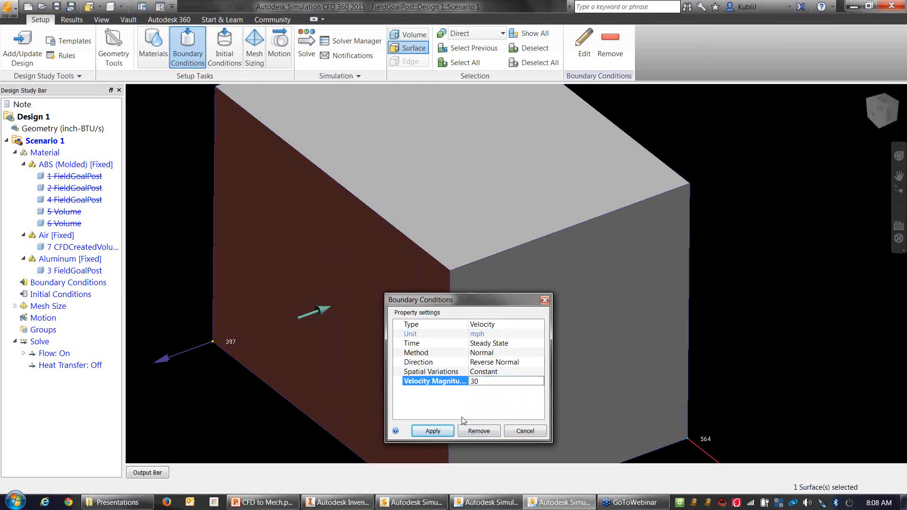
{"action": "key", "text": "Return"}
Apply a 0 psi gage pressure boundary condition to the air volume's face opposite the velocity inlet
{"action": "middle_click_drag", "start_coordinate": [702, 363], "coordinate": [625, 297], "text": "shift"}
{"action": "left_click", "coordinate": [622, 296]}
{"action": "left_click", "coordinate": [638, 281]}
{"action": "left_click", "coordinate": [662, 260]}
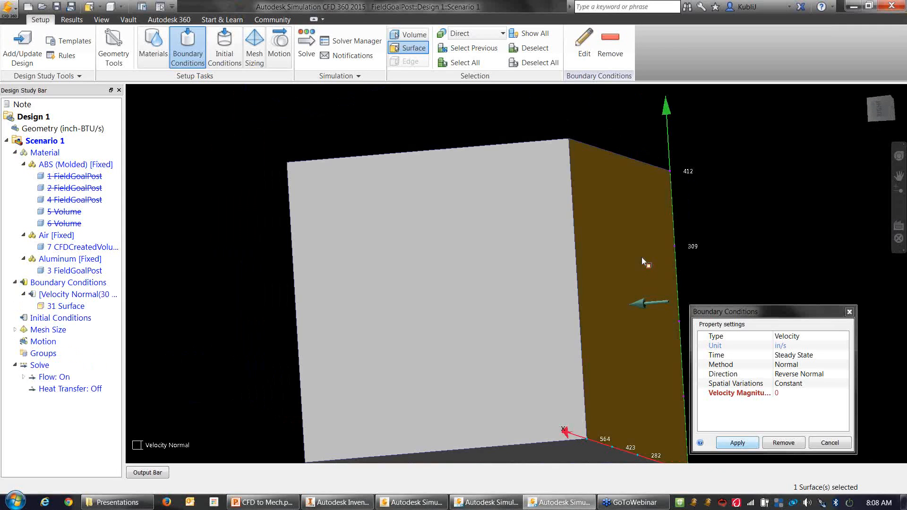
{"action": "left_click", "coordinate": [797, 337]}
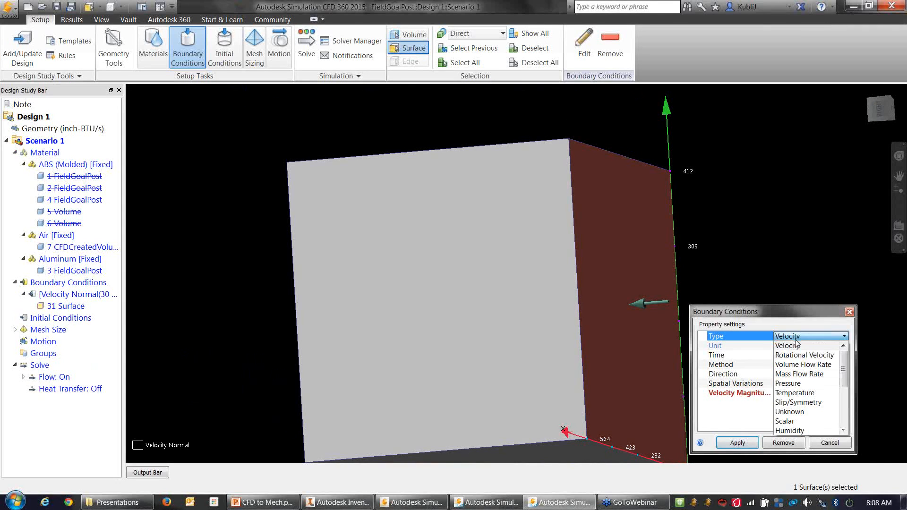
{"action": "left_click", "coordinate": [788, 383]}
{"action": "left_click", "coordinate": [738, 443]}
{"action": "middle_click_drag", "start_coordinate": [693, 297], "coordinate": [767, 292], "text": "shift"}
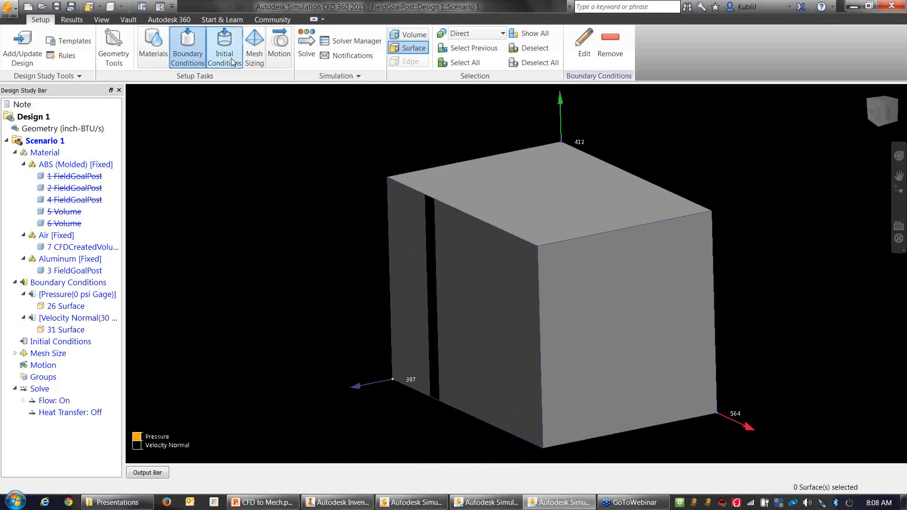
Autosize the mesh and set the size adjustment of all volumes to 0.7
{"action": "left_click", "coordinate": [254, 48]}
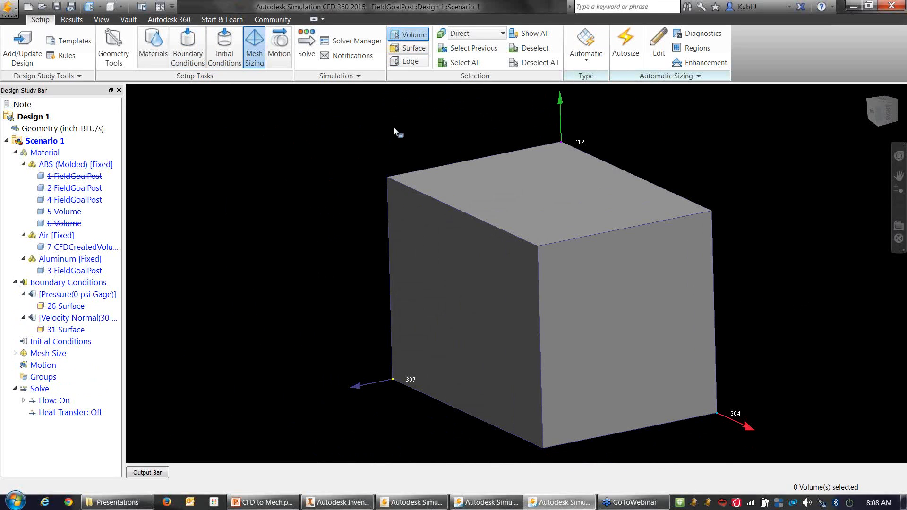
{"action": "left_click", "coordinate": [626, 45]}
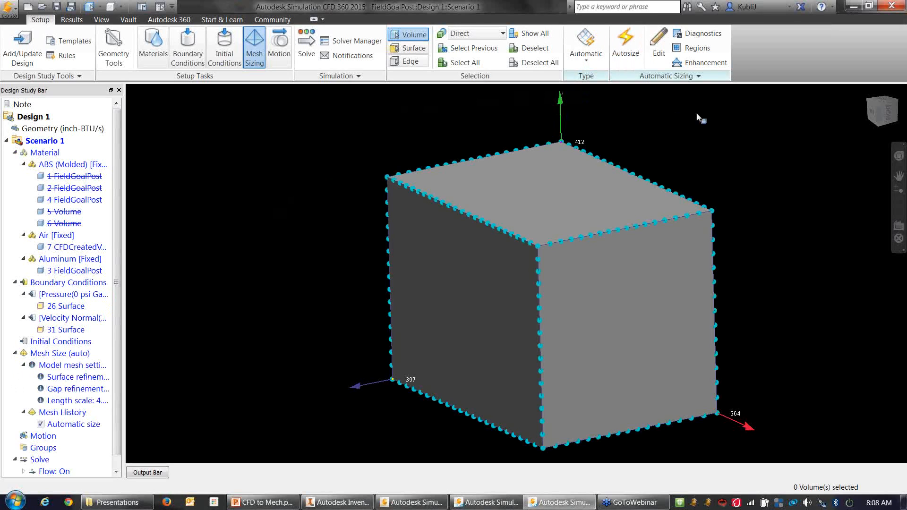
{"action": "left_click", "coordinate": [459, 62]}
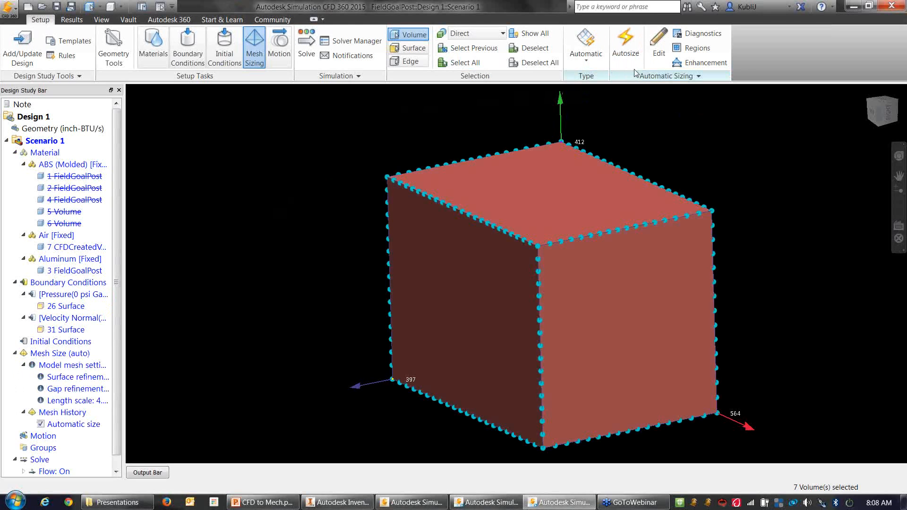
{"action": "left_click", "coordinate": [661, 53]}
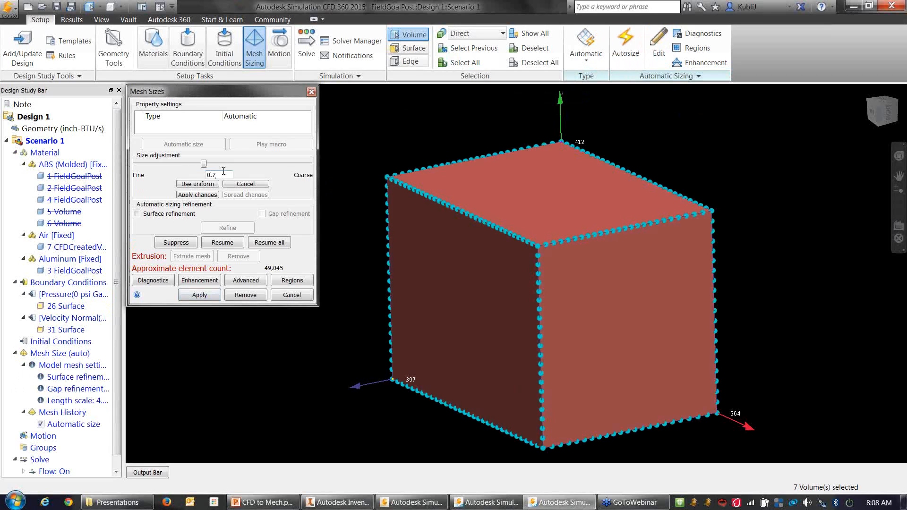
{"action": "left_click", "coordinate": [197, 194]}
Enable surface refinement, refine the automatic mesh sizing and apply the mesh sizes
{"action": "left_click", "coordinate": [136, 214]}
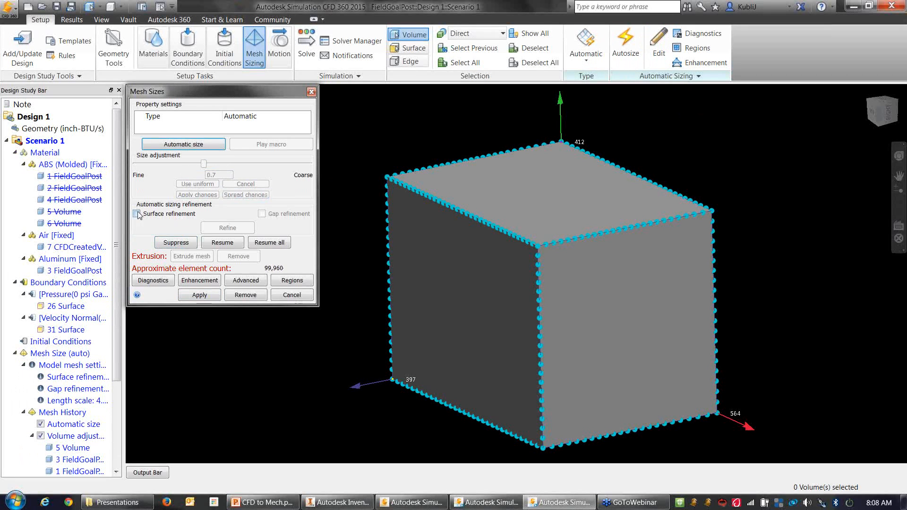
{"action": "left_click", "coordinate": [231, 230]}
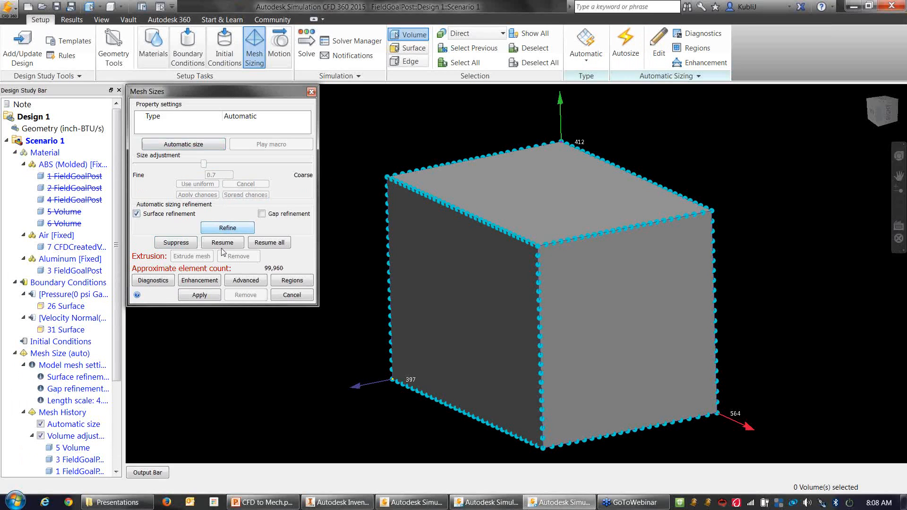
{"action": "left_click", "coordinate": [208, 296]}
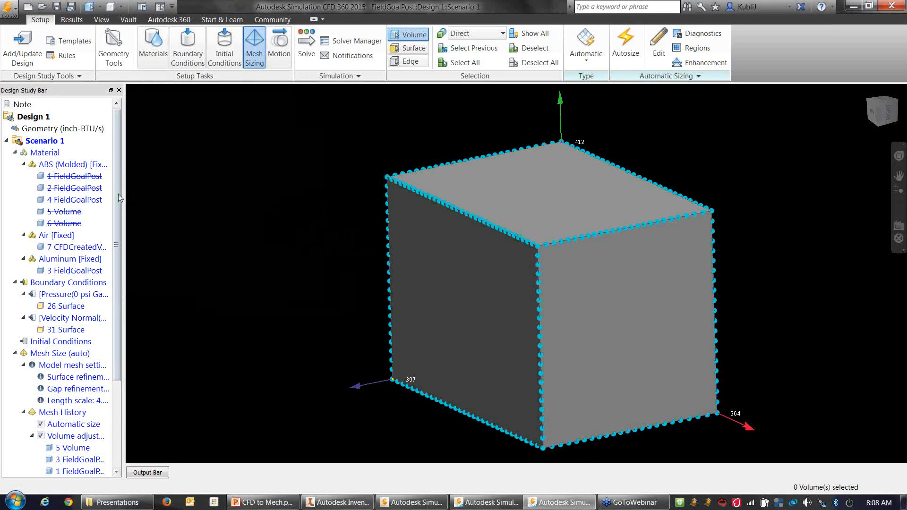
{"action": "left_click_drag", "start_coordinate": [118, 194], "coordinate": [127, 284]}
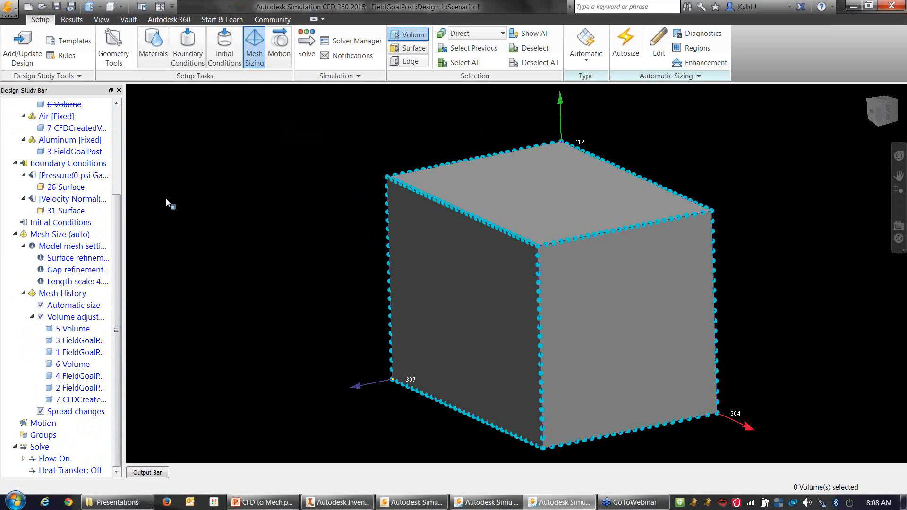
Review the physics settings and start the steady-state solve on the CLOUD solver computer with 100 iterations
{"action": "left_click", "coordinate": [306, 45]}
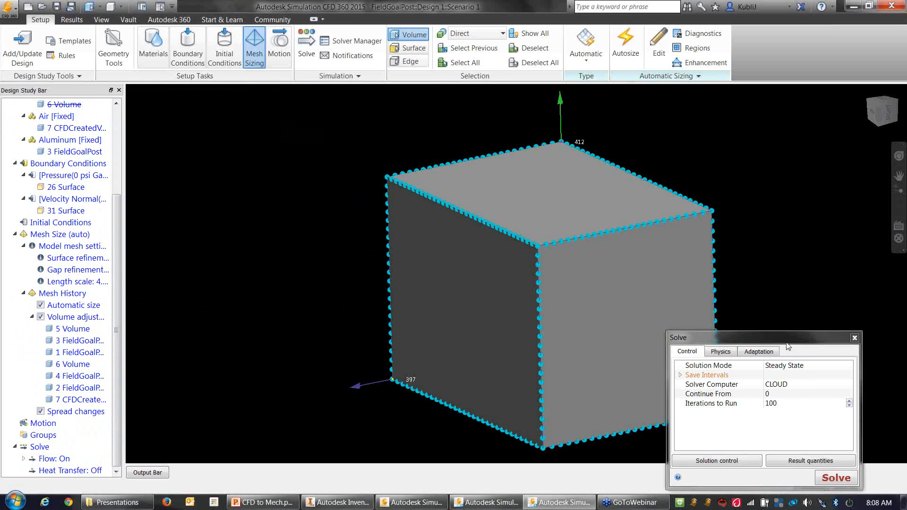
{"action": "left_click_drag", "start_coordinate": [787, 344], "coordinate": [431, 213]}
{"action": "left_click", "coordinate": [376, 224]}
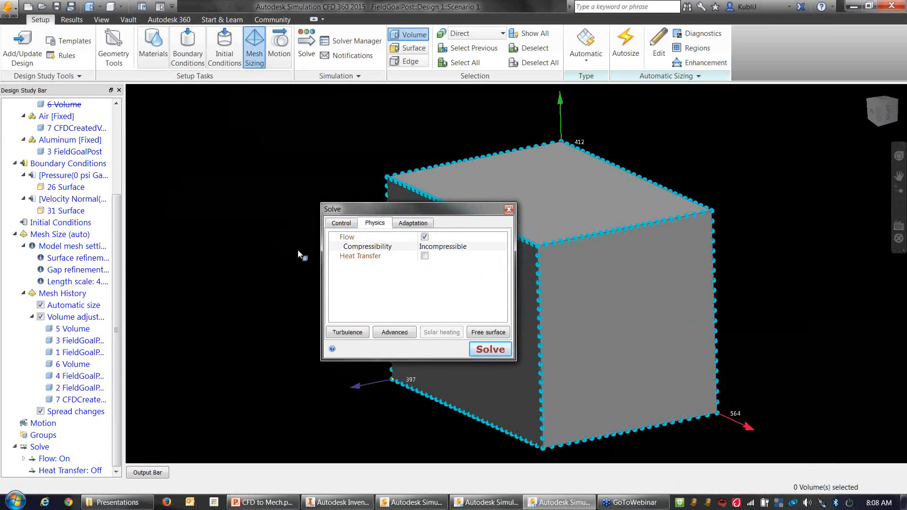
{"action": "left_click", "coordinate": [341, 223]}
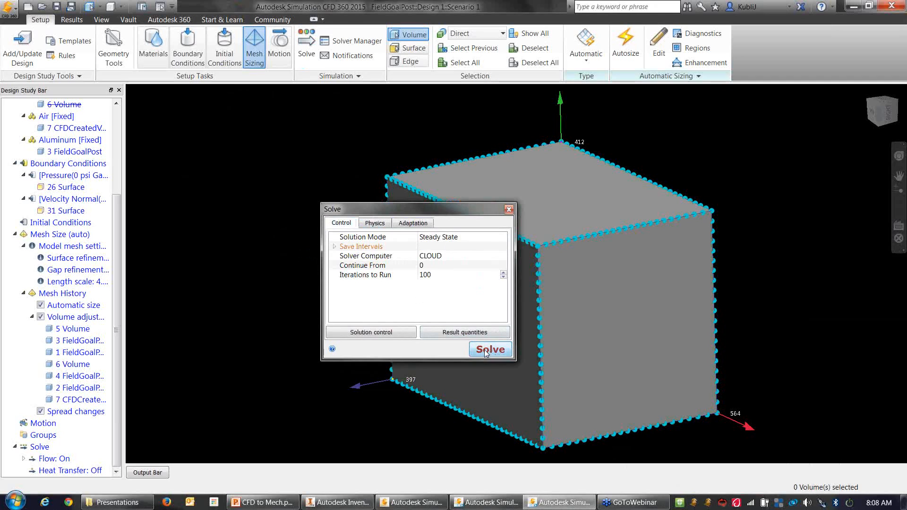
{"action": "left_click", "coordinate": [490, 350]}
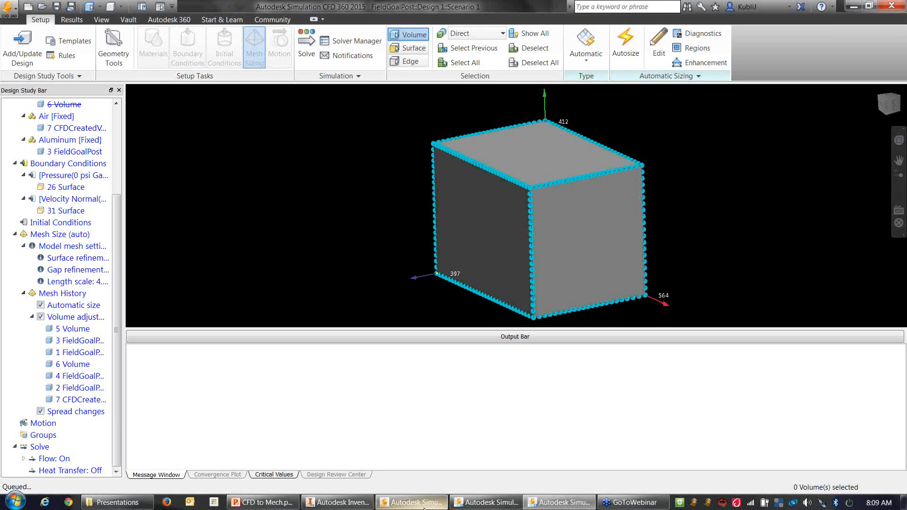
Switch to Inventor and launch the active goalpost model in Simulation Mechanical without importing its work points
{"action": "left_click", "coordinate": [458, 504]}
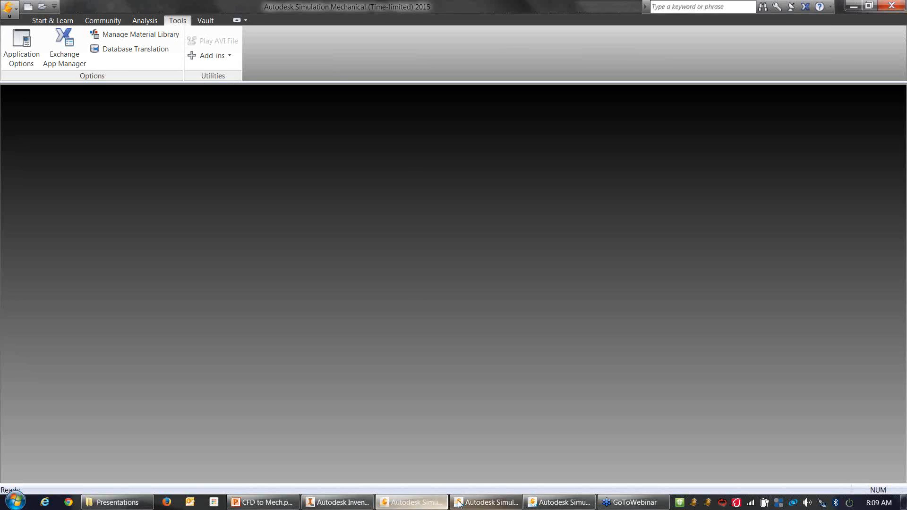
{"action": "left_click", "coordinate": [337, 502]}
{"action": "left_click", "coordinate": [113, 46]}
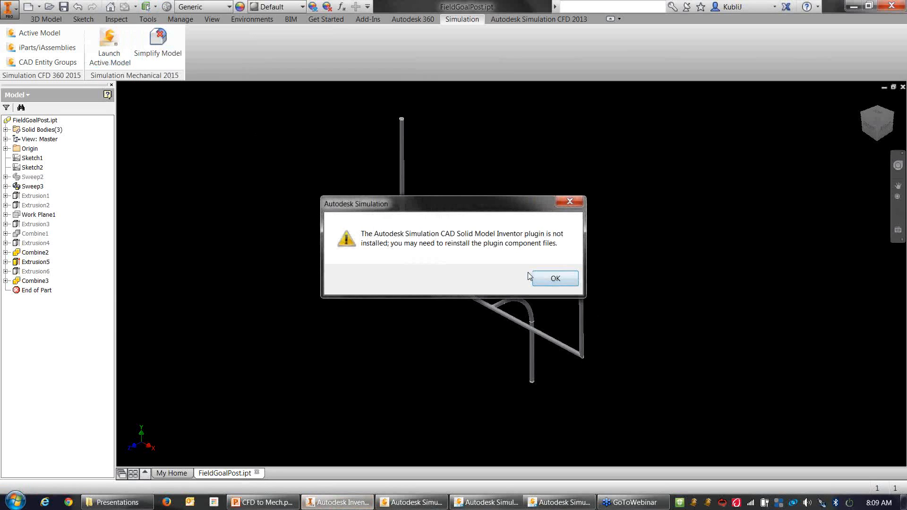
{"action": "left_click", "coordinate": [539, 279]}
{"action": "left_click", "coordinate": [113, 50]}
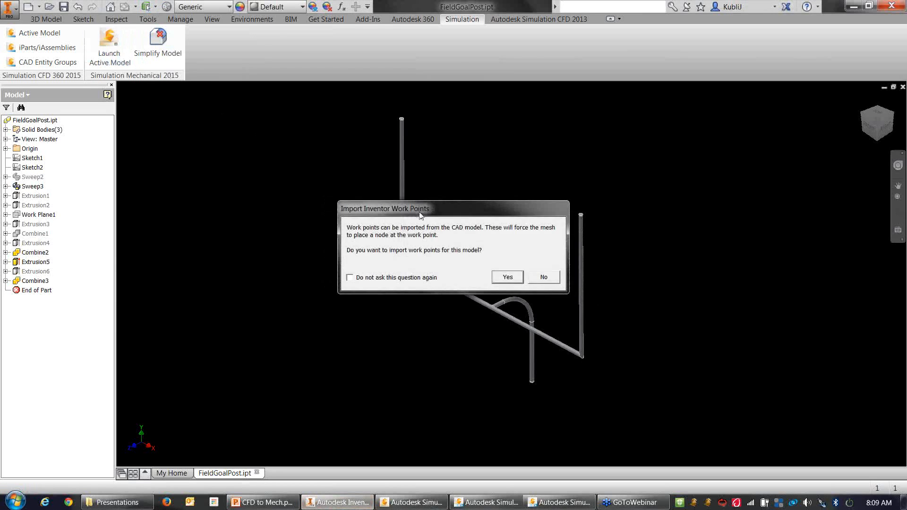
{"action": "left_click", "coordinate": [546, 278]}
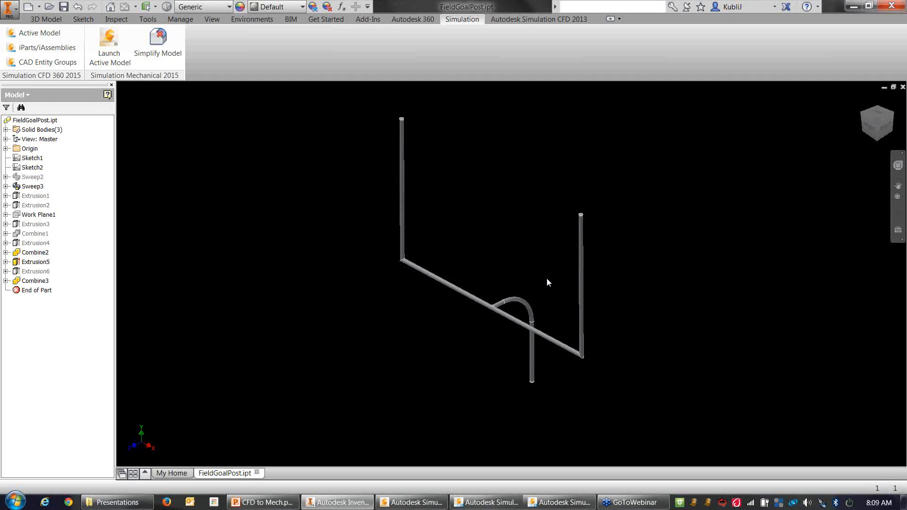
Import the goalpost into Simulation Mechanical without surface splitting, using the Static Stress with Linear Material Models analysis type
{"action": "left_click", "coordinate": [547, 504]}
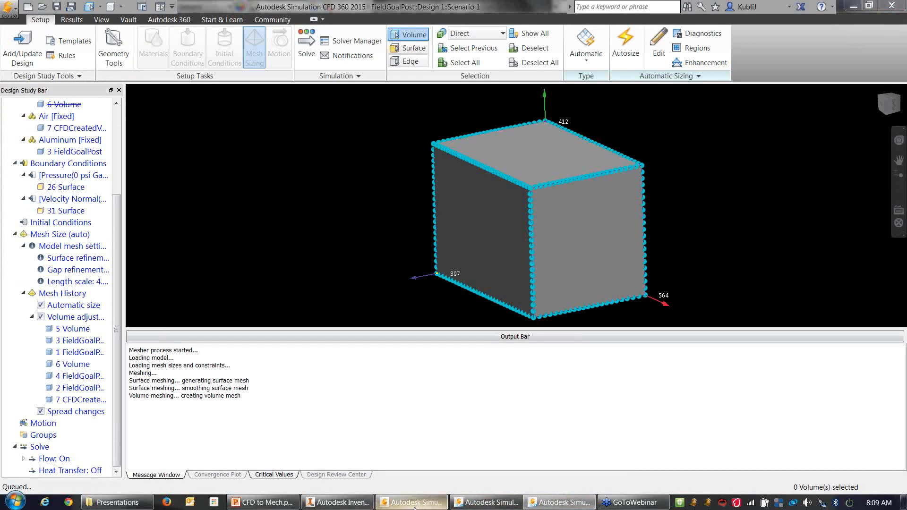
{"action": "mouse_move", "coordinate": [402, 506]}
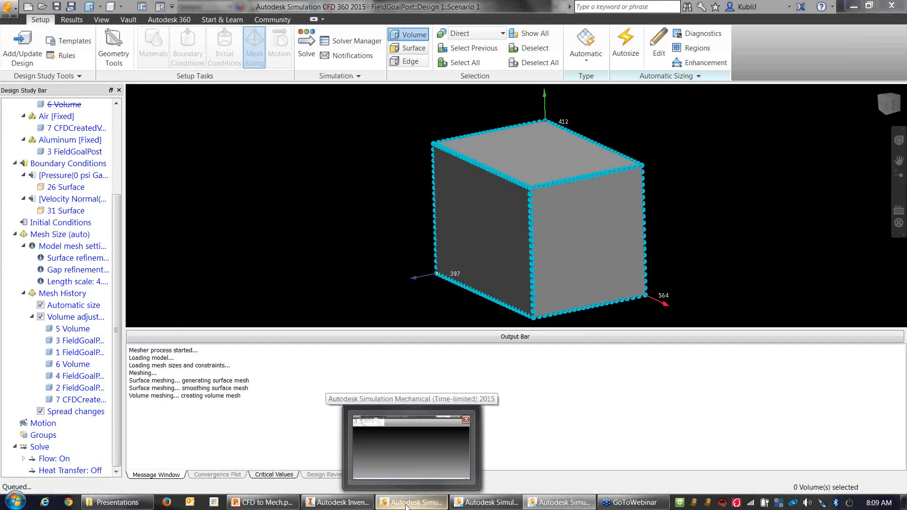
{"action": "left_click", "coordinate": [338, 502]}
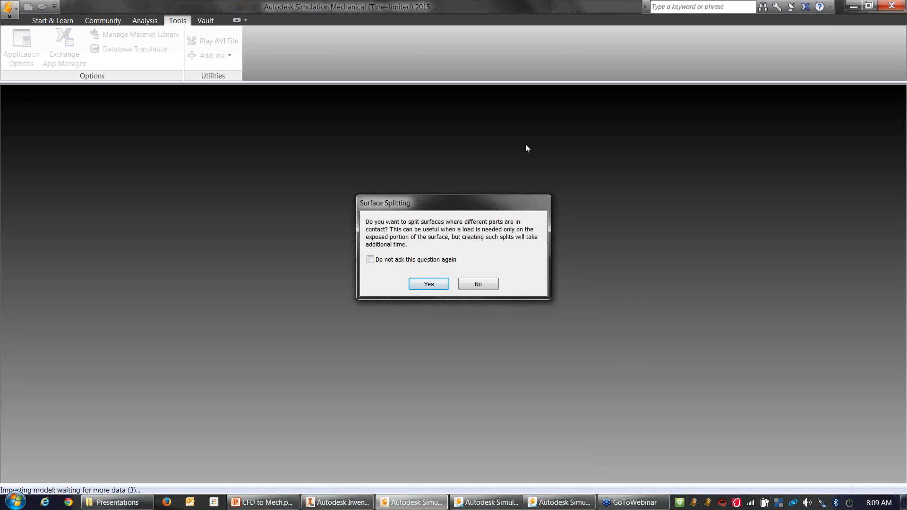
{"action": "left_click", "coordinate": [478, 285]}
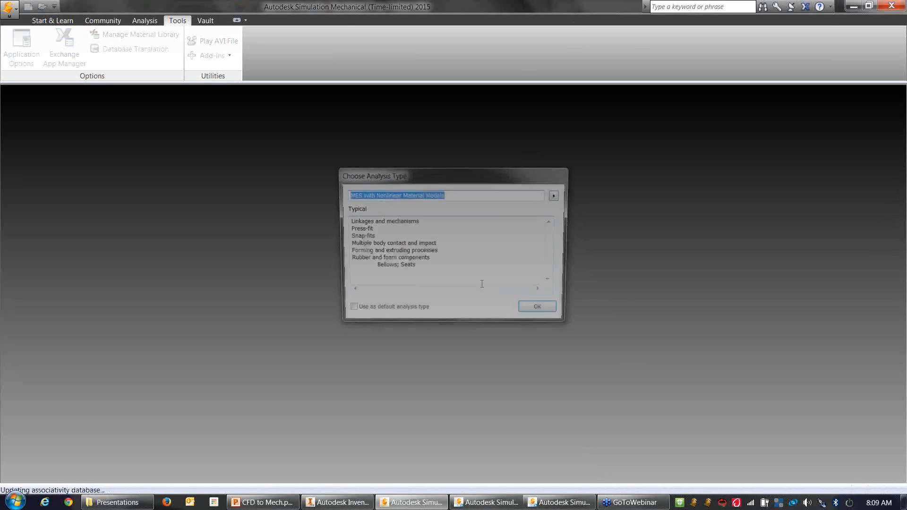
{"action": "left_click", "coordinate": [558, 195]}
{"action": "mouse_move", "coordinate": [611, 202]}
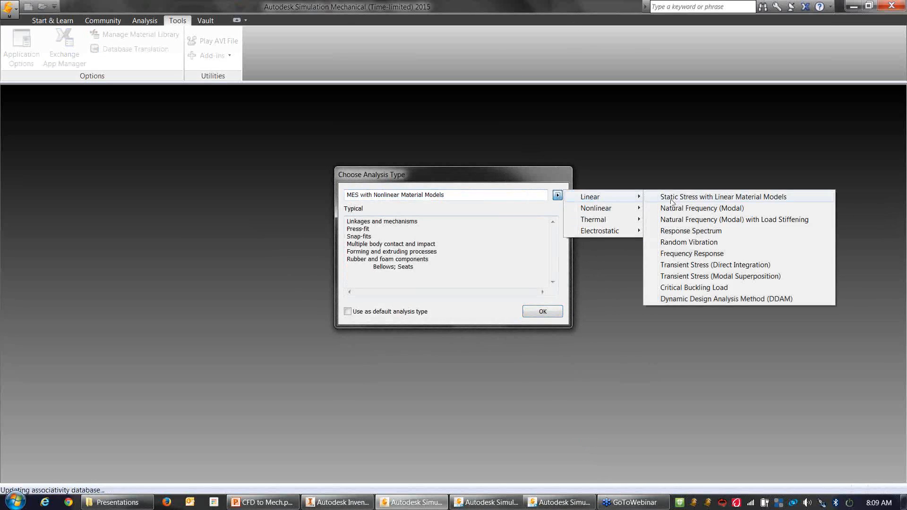
{"action": "left_click", "coordinate": [673, 196]}
{"action": "left_click", "coordinate": [549, 312]}
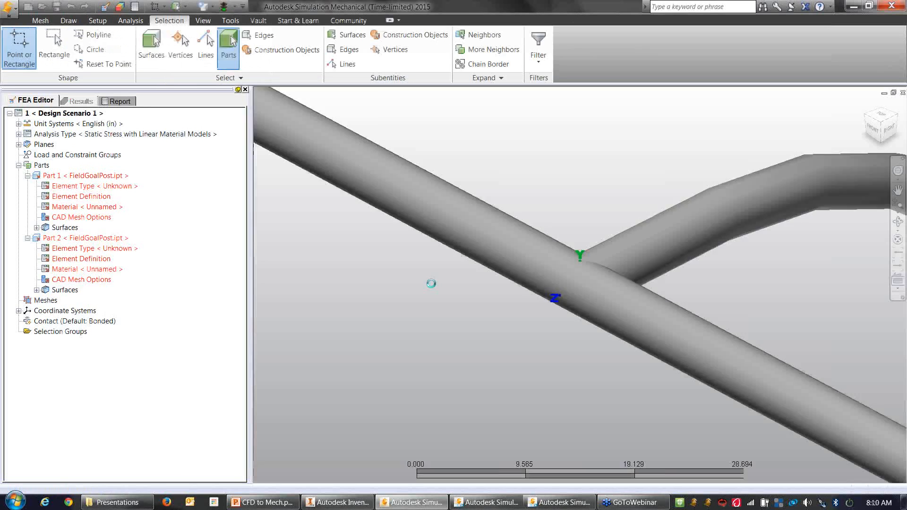
Suppress Part 2 of the goalpost model
{"action": "left_click", "coordinate": [95, 238]}
{"action": "right_click", "coordinate": [101, 237]}
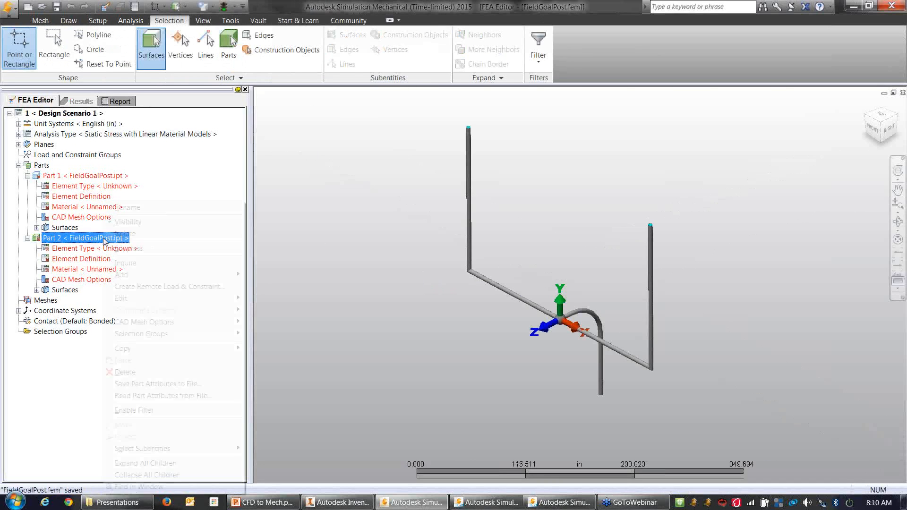
{"action": "left_click", "coordinate": [151, 248]}
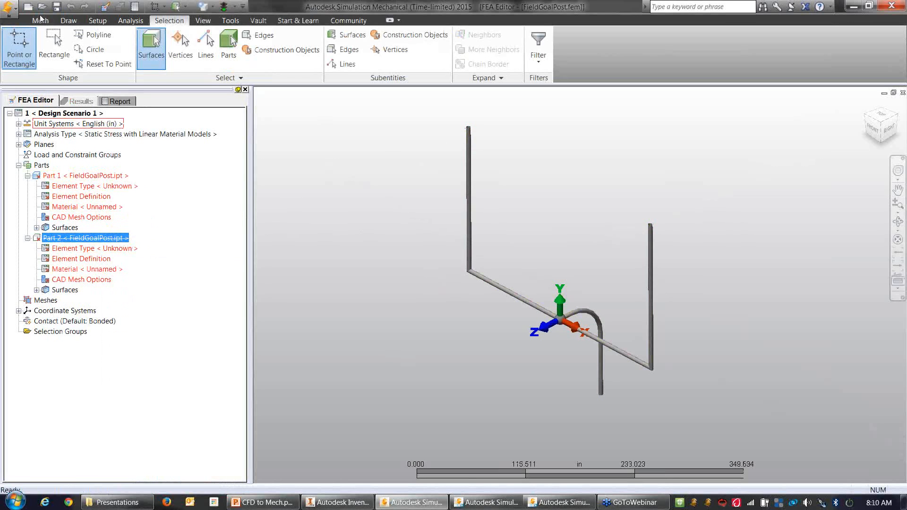
Set the surface mesh size to 50 percent of automatic and generate the solid mesh of the goalpost model
{"action": "left_click", "coordinate": [40, 21]}
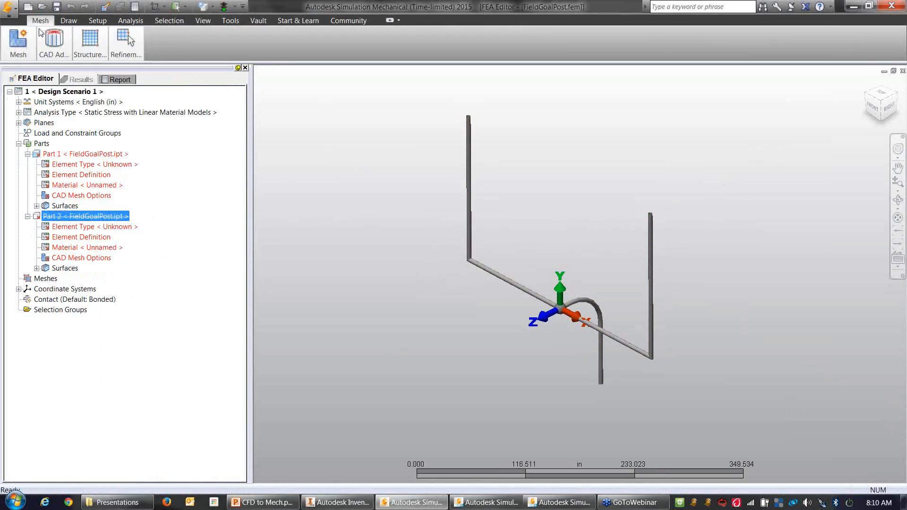
{"action": "left_click", "coordinate": [18, 43]}
{"action": "left_click", "coordinate": [52, 87]}
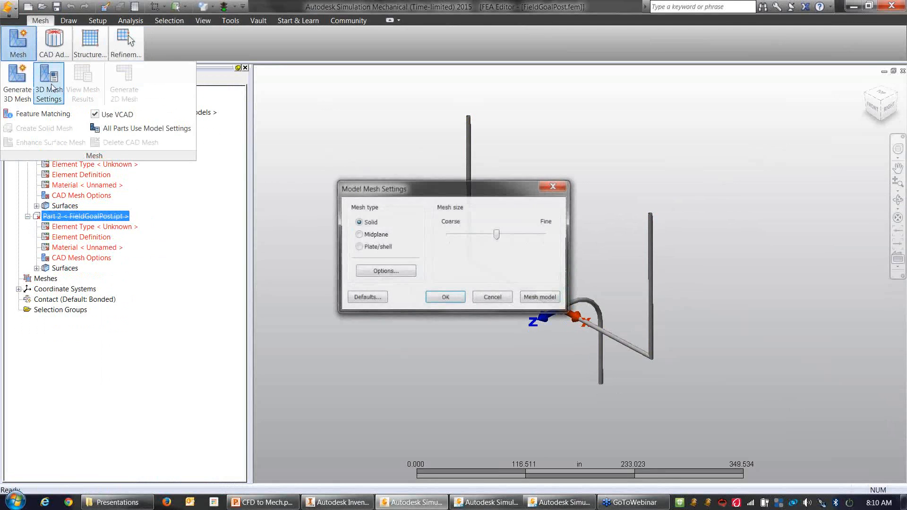
{"action": "left_click", "coordinate": [399, 20]}
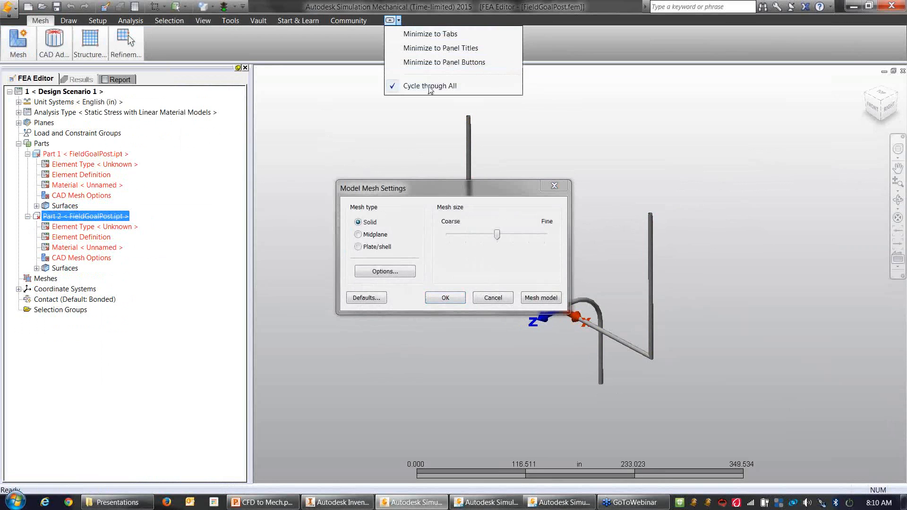
{"action": "left_click", "coordinate": [436, 85]}
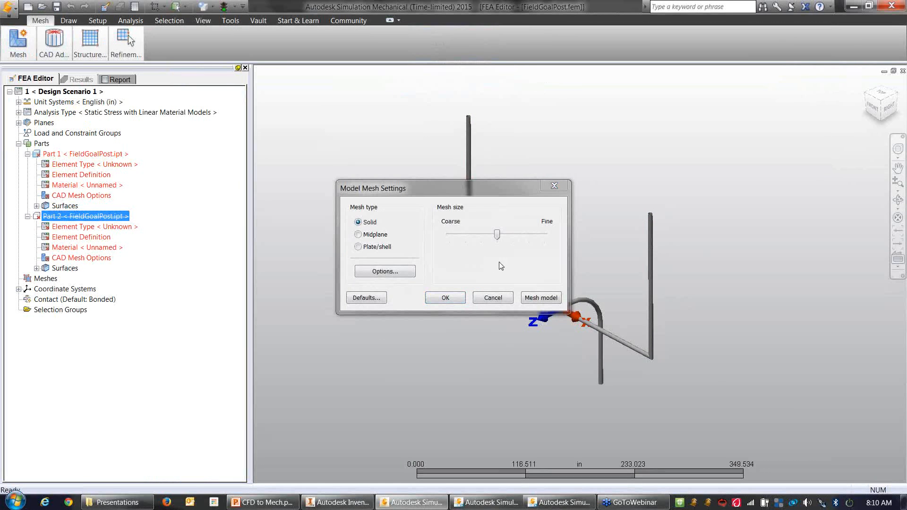
{"action": "left_click", "coordinate": [395, 277]}
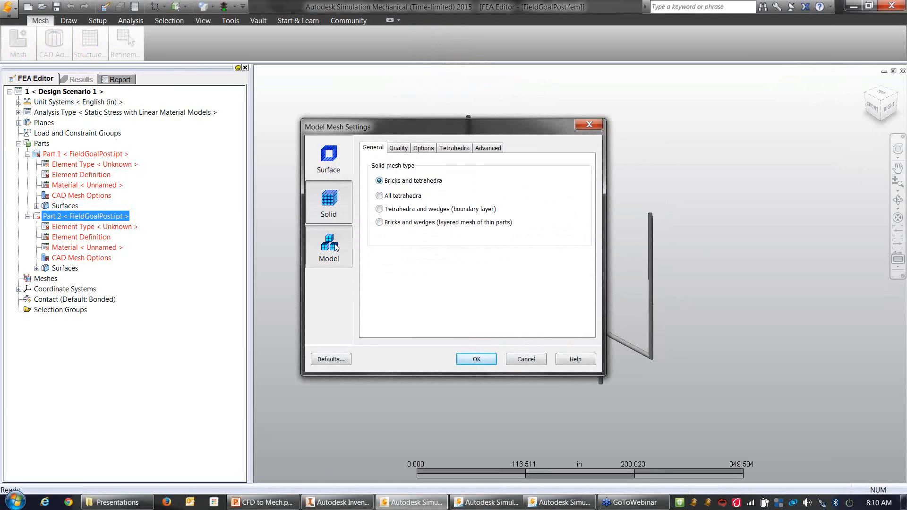
{"action": "left_click", "coordinate": [346, 240]}
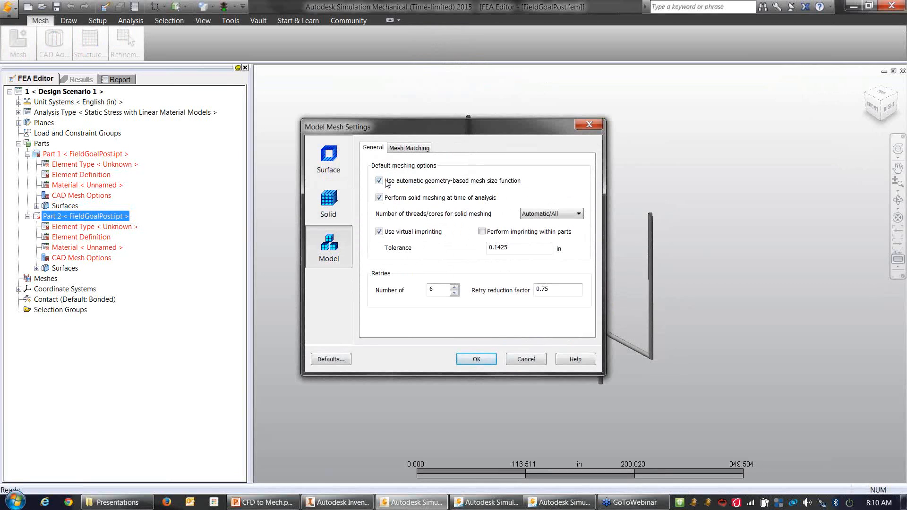
{"action": "left_click", "coordinate": [330, 157]}
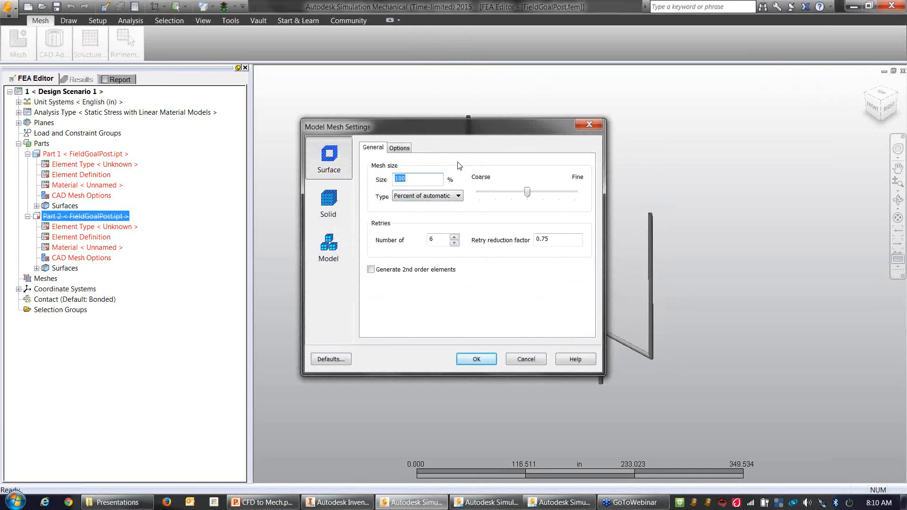
{"action": "type", "text": "50"}
{"action": "key", "text": "Return"}
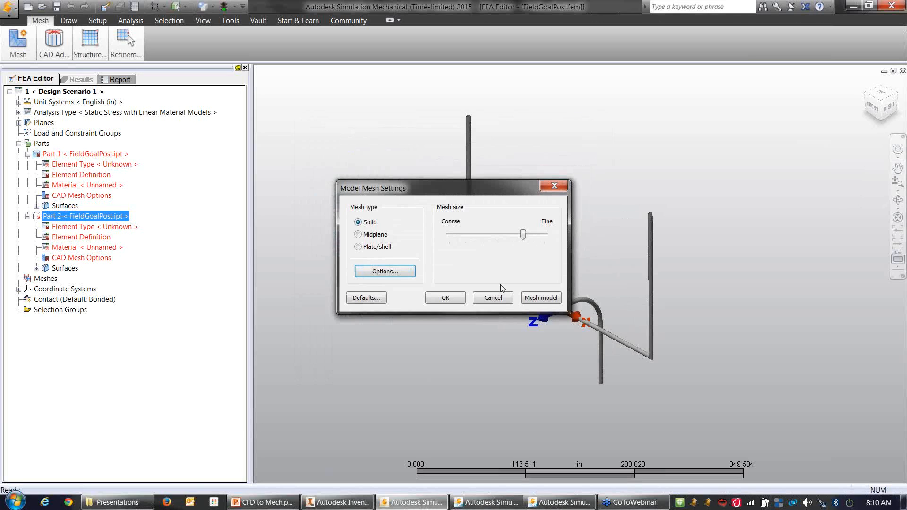
{"action": "left_click", "coordinate": [541, 298]}
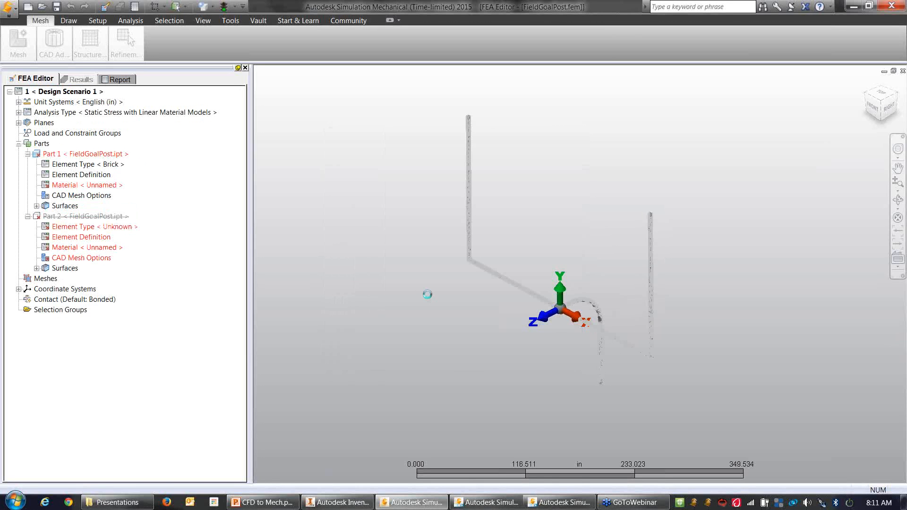
{"action": "left_click", "coordinate": [491, 273]}
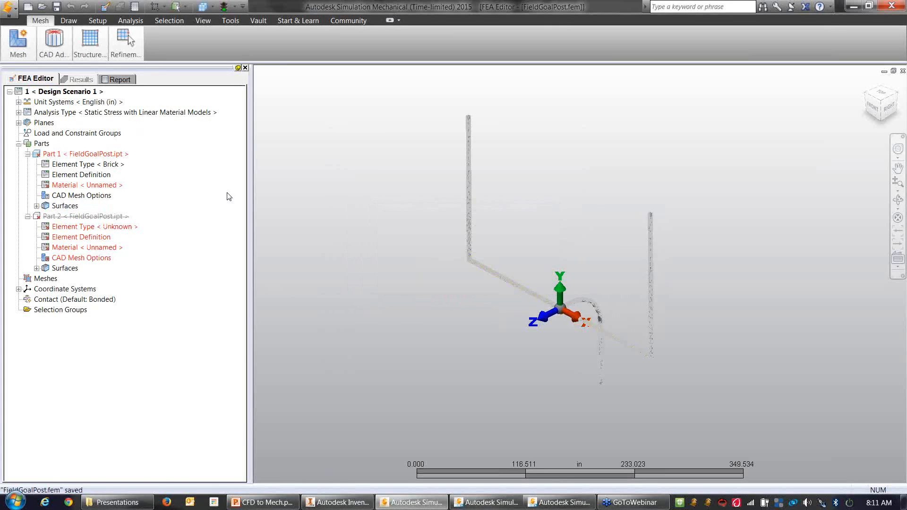
Open the material selection for Part 1 of the goalpost
{"action": "left_click", "coordinate": [93, 186]}
{"action": "right_click", "coordinate": [93, 186]}
{"action": "left_click", "coordinate": [105, 190]}
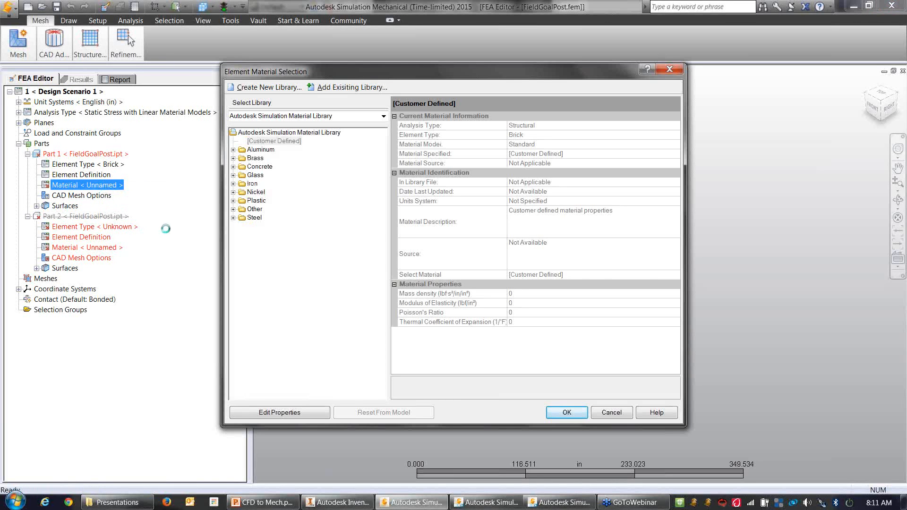
Switch to Simulation CFD 360 to check the wind study's solve, and return to Simulation Mechanical
{"action": "left_click", "coordinate": [487, 503]}
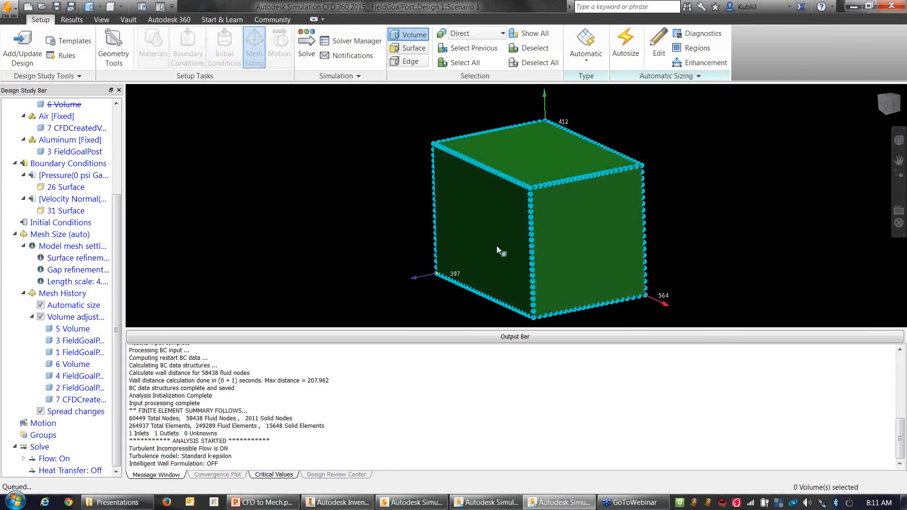
{"action": "left_click", "coordinate": [584, 220]}
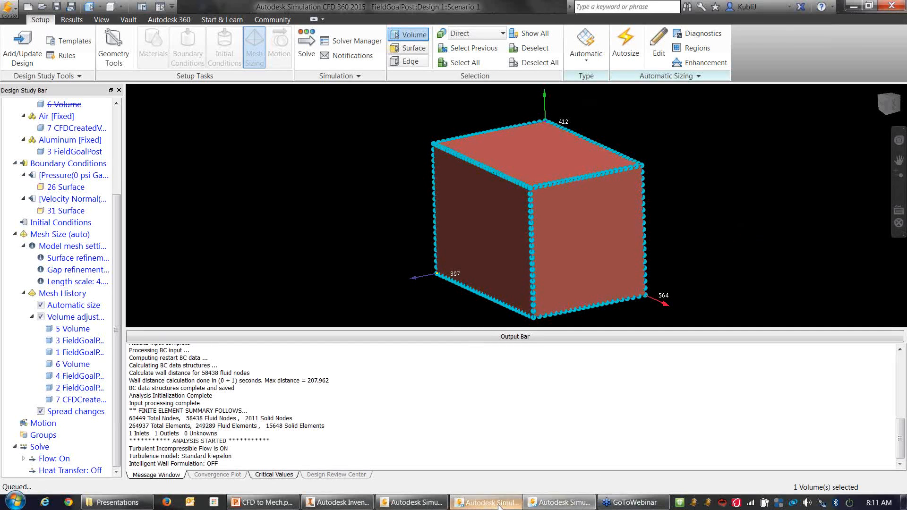
{"action": "left_click", "coordinate": [411, 502]}
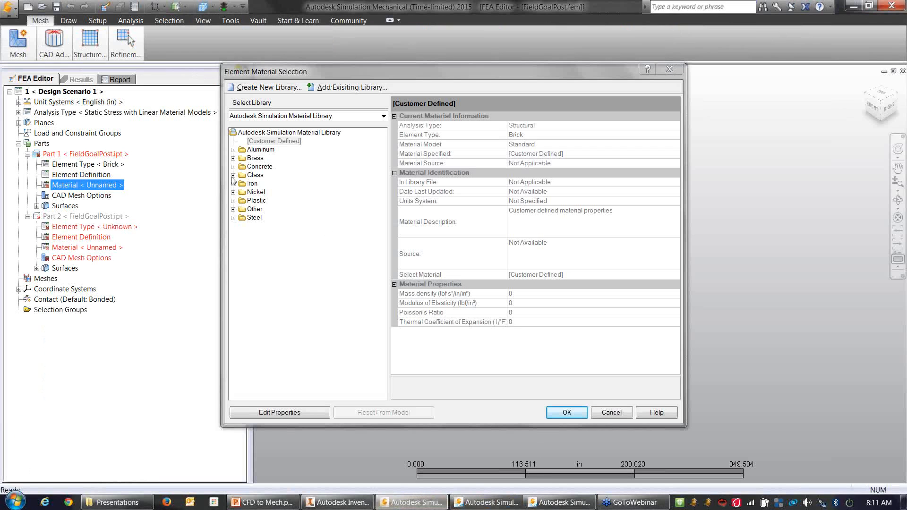
Assign Aluminum 6061-T6; 6061-T651 from the Autodesk Simulation Material Library to Part 1
{"action": "left_click", "coordinate": [233, 150]}
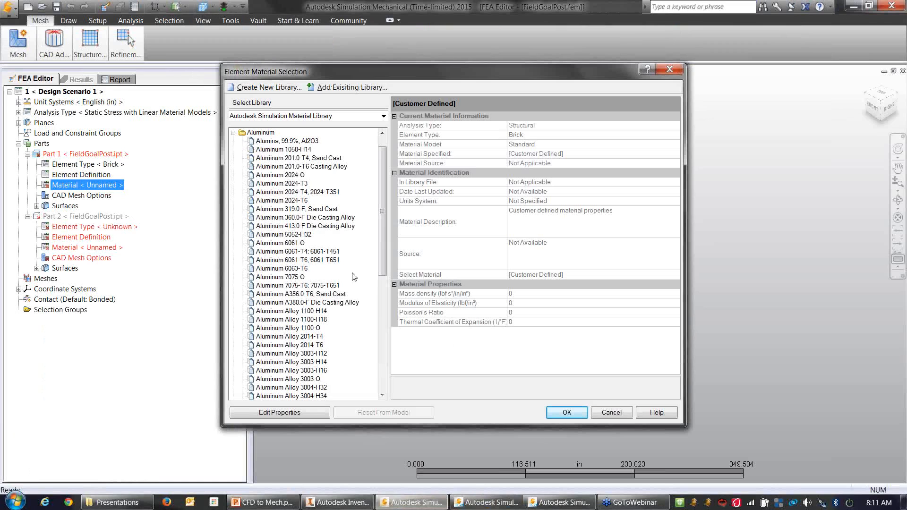
{"action": "left_click", "coordinate": [291, 259]}
{"action": "left_click", "coordinate": [568, 416]}
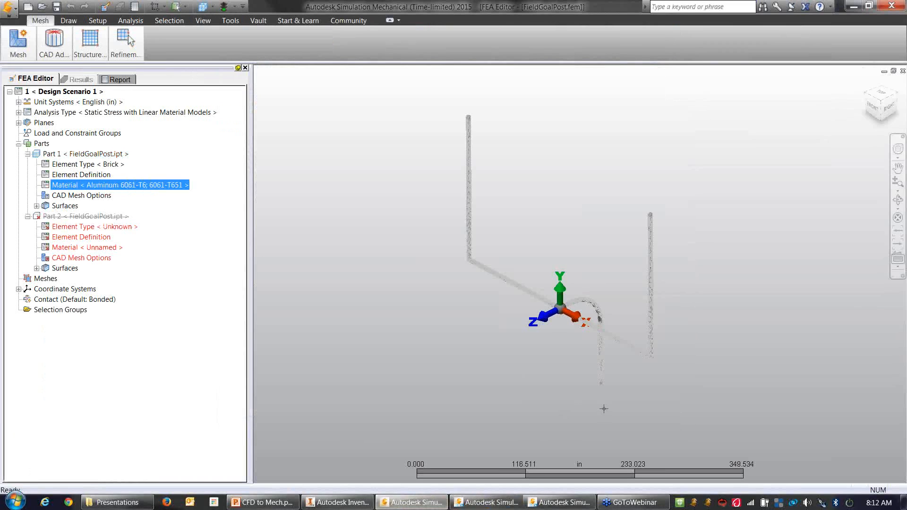
Apply a fixed surface general constraint to the ring-shaped end face at the base of the goalpost's vertical support
{"action": "middle_click_drag", "start_coordinate": [604, 408], "coordinate": [618, 354]}
{"action": "scroll", "coordinate": [604, 421], "scroll_direction": "up", "scroll_amount": 10}
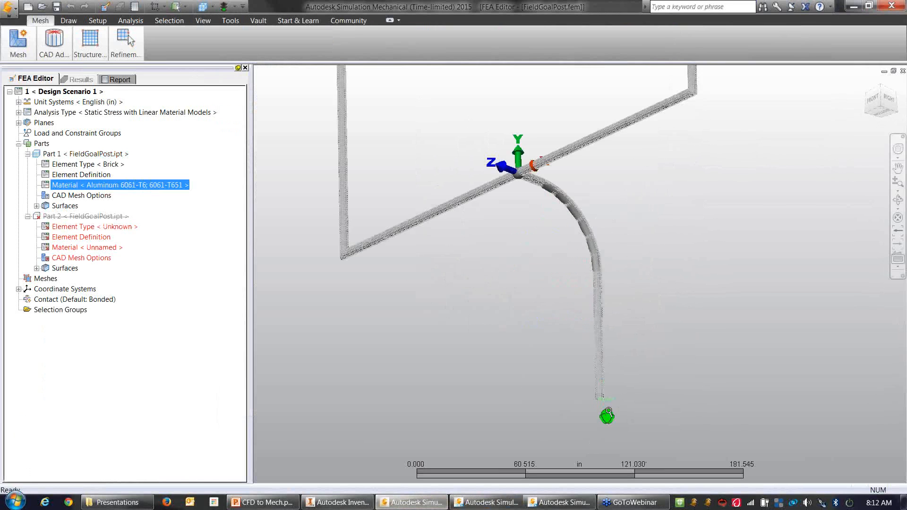
{"action": "scroll", "coordinate": [602, 406], "scroll_direction": "up", "scroll_amount": 4}
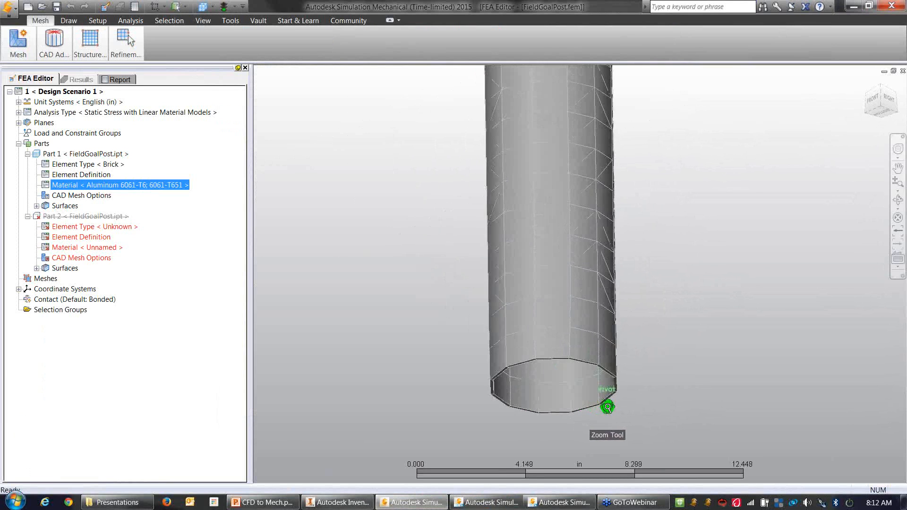
{"action": "left_click", "coordinate": [616, 389]}
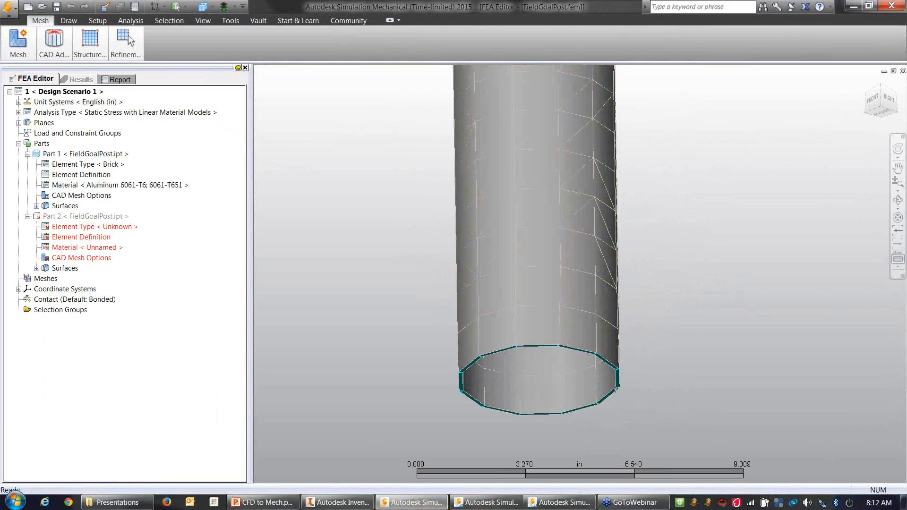
{"action": "right_click", "coordinate": [671, 289]}
{"action": "mouse_move", "coordinate": [706, 134]}
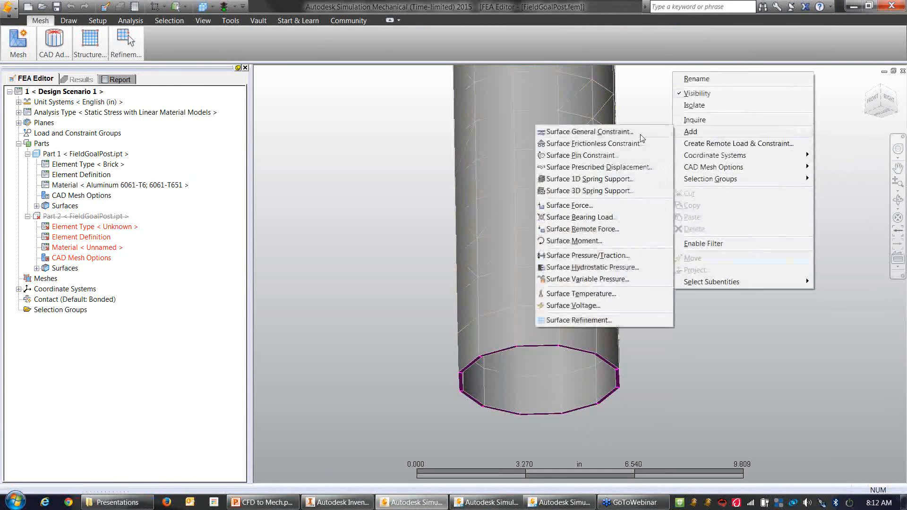
{"action": "left_click", "coordinate": [589, 132]}
{"action": "left_click", "coordinate": [104, 52]}
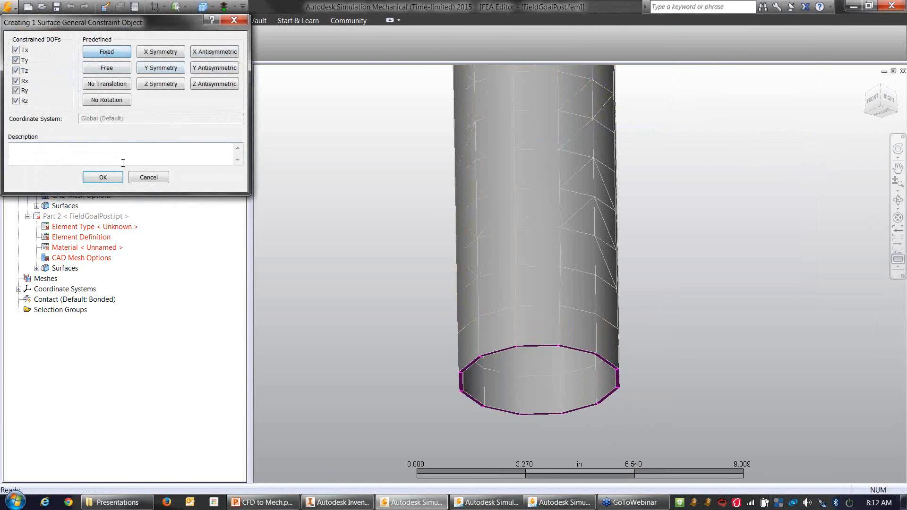
{"action": "left_click", "coordinate": [103, 178]}
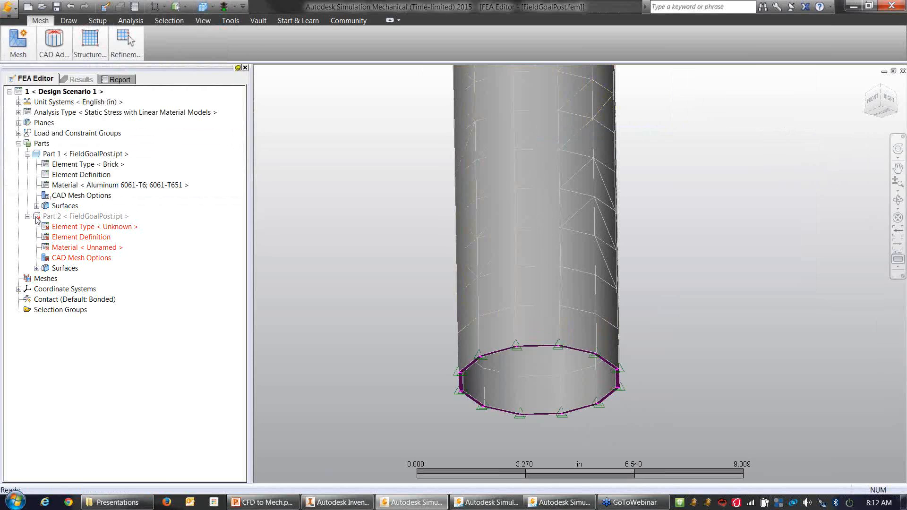
Examine the whole meshed goalpost and the details of the surface constraint at its base
{"action": "middle_click", "coordinate": [383, 202]}
{"action": "middle_click", "coordinate": [383, 202]}
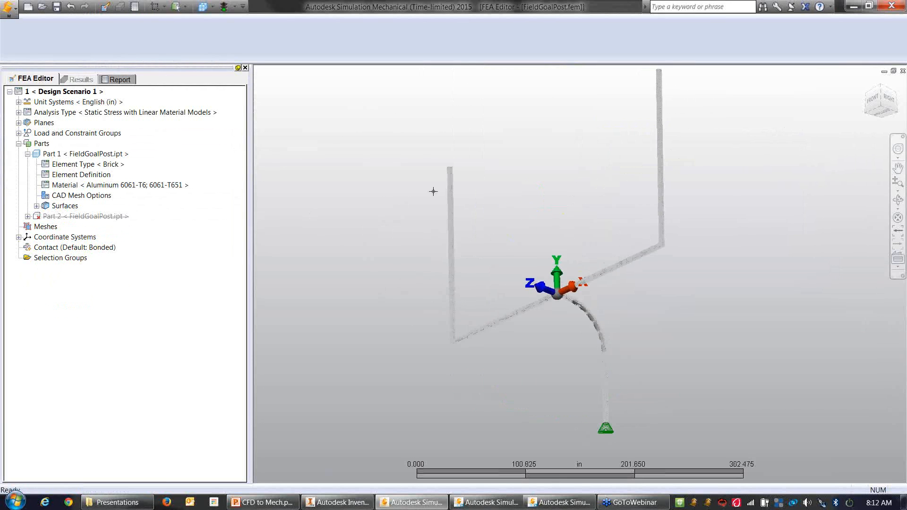
{"action": "scroll", "coordinate": [520, 194], "scroll_direction": "up", "scroll_amount": 2}
{"action": "scroll", "coordinate": [527, 211], "scroll_direction": "down", "scroll_amount": 3}
{"action": "middle_click_drag", "start_coordinate": [525, 207], "coordinate": [511, 250]}
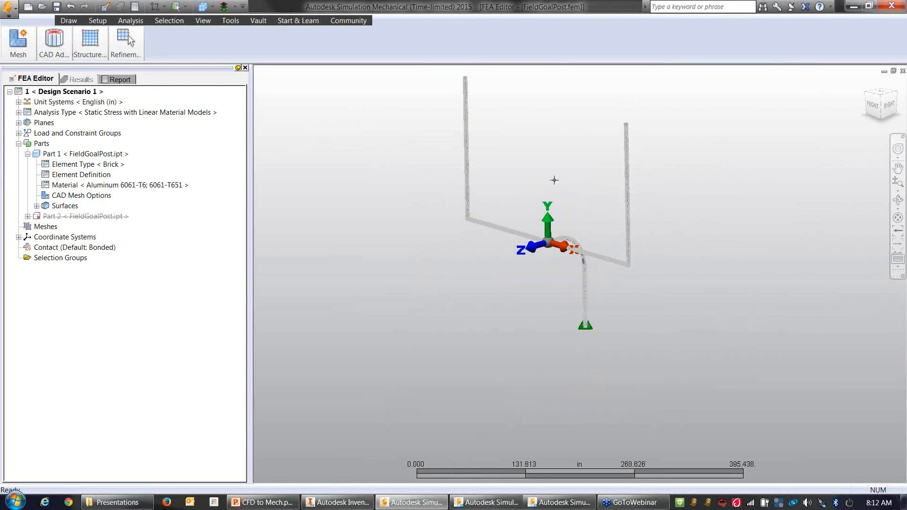
{"action": "middle_click_drag", "start_coordinate": [570, 187], "coordinate": [572, 187]}
{"action": "middle_click_drag", "start_coordinate": [579, 230], "coordinate": [578, 233]}
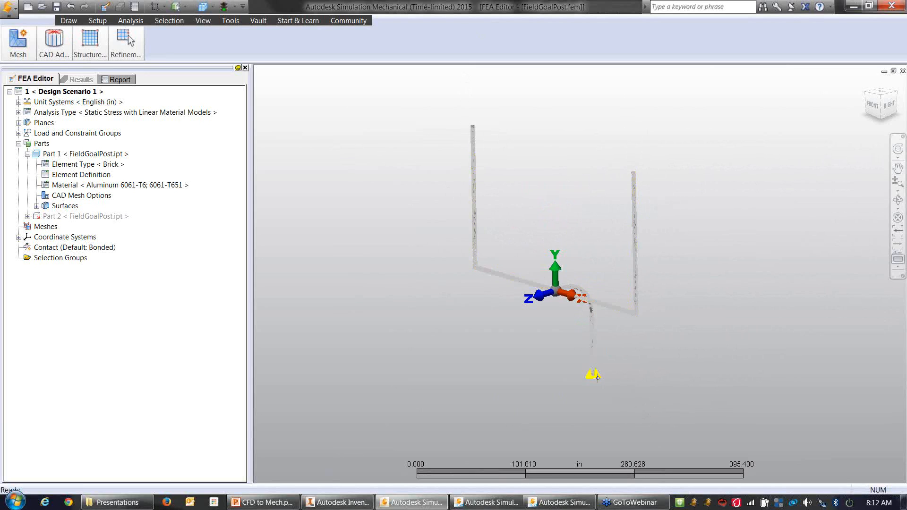
{"action": "mouse_move", "coordinate": [597, 379]}
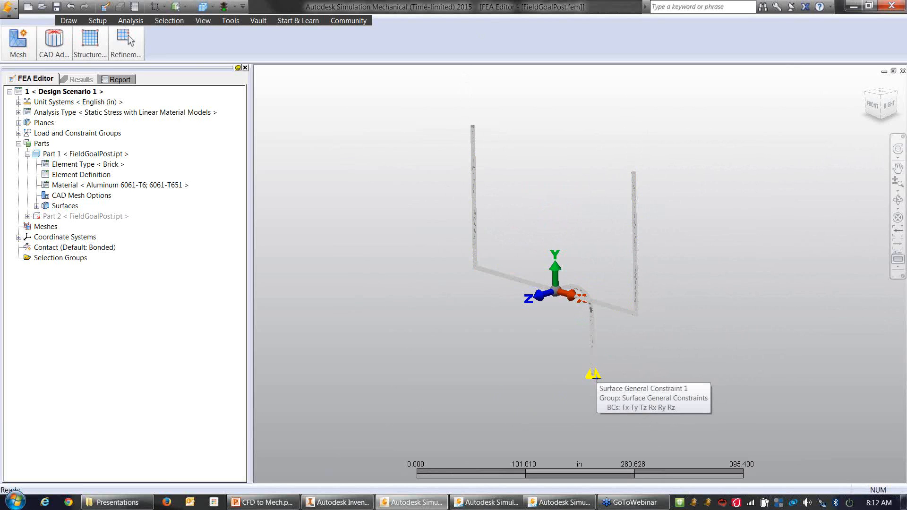
Switch to Simulation CFD 360 and check the solve status of the goalpost wind study, glancing at the Inventor model
{"action": "left_click", "coordinate": [574, 504]}
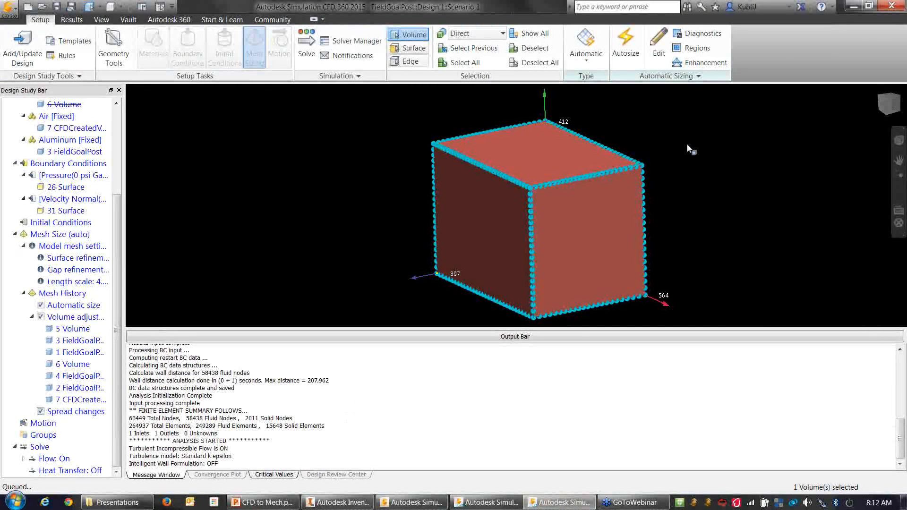
{"action": "scroll", "coordinate": [688, 172], "scroll_direction": "down", "scroll_amount": 1}
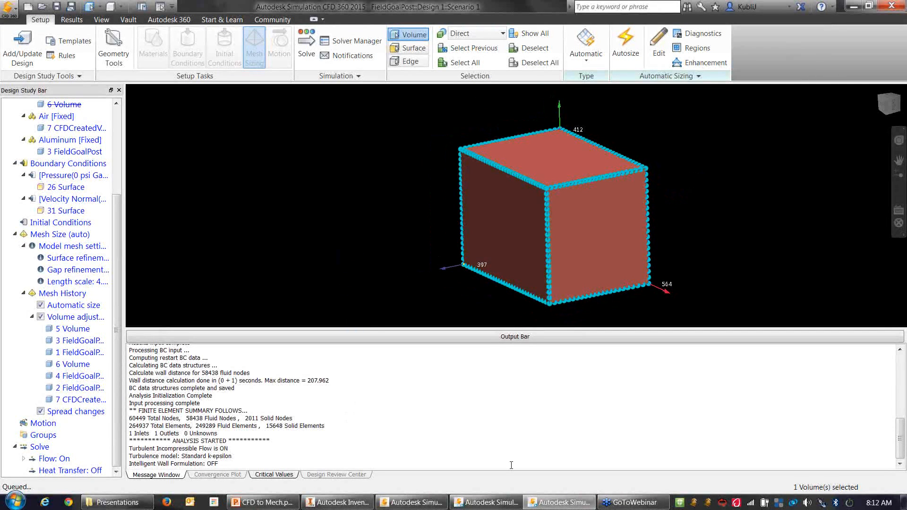
{"action": "left_click", "coordinate": [327, 504]}
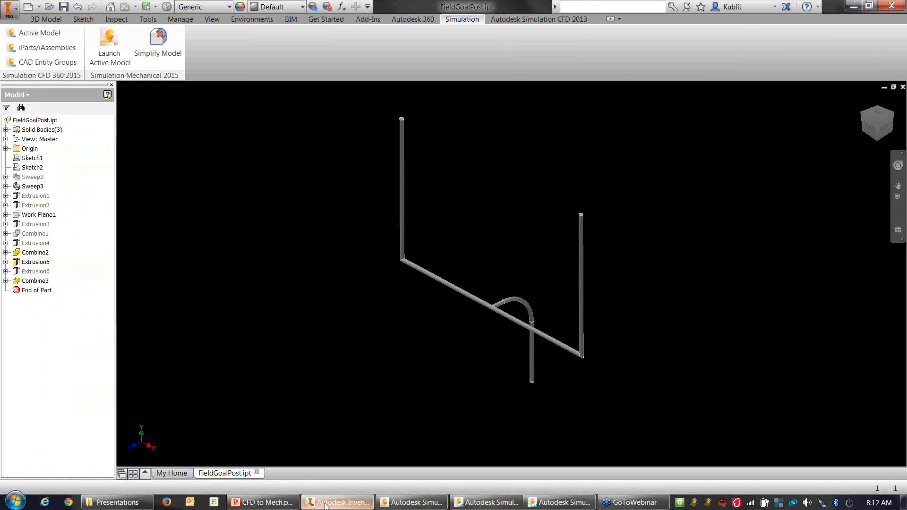
{"action": "left_click", "coordinate": [536, 504]}
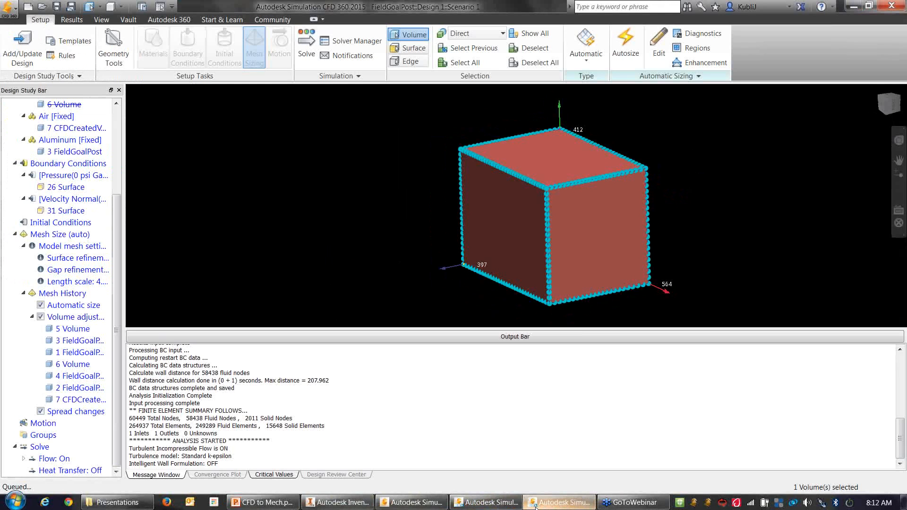
Close the empty Simulation CFD 360 session and launch a new instance of Simulation CFD 360 2015
{"action": "left_click", "coordinate": [490, 504]}
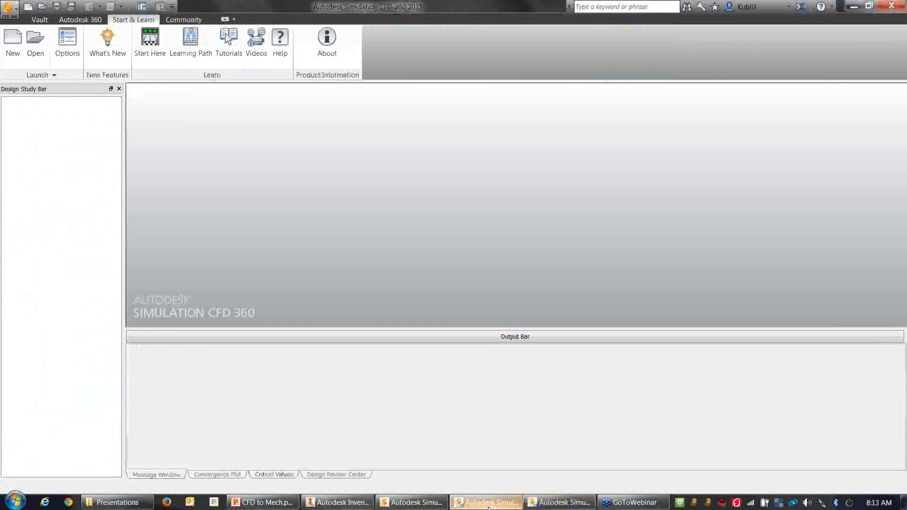
{"action": "left_click", "coordinate": [892, 5]}
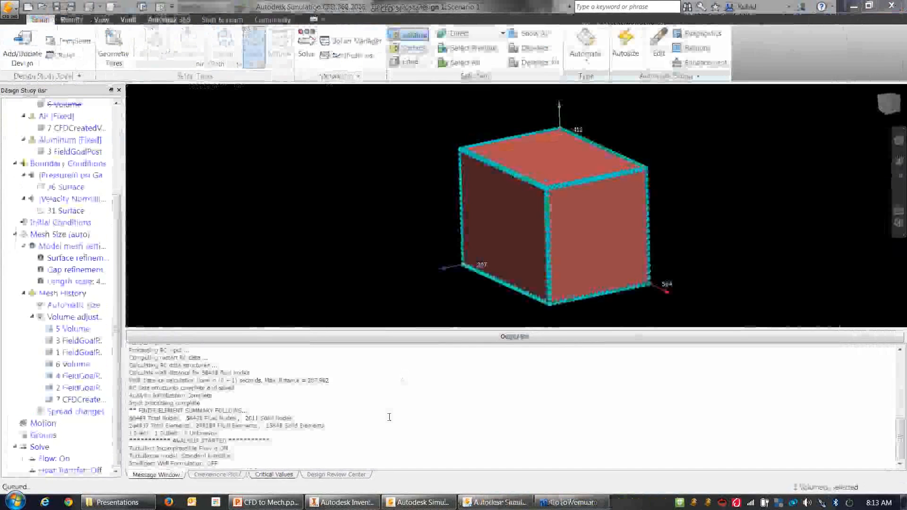
{"action": "left_click", "coordinate": [16, 501]}
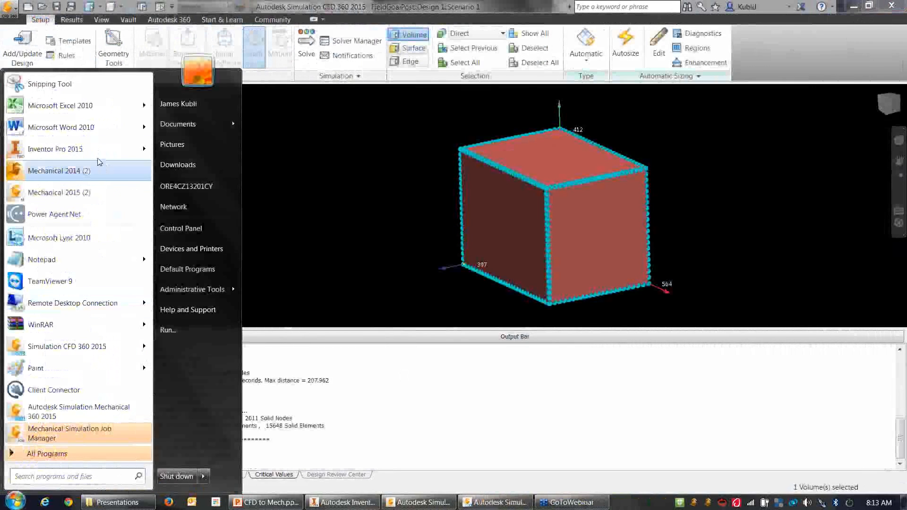
{"action": "left_click", "coordinate": [79, 349]}
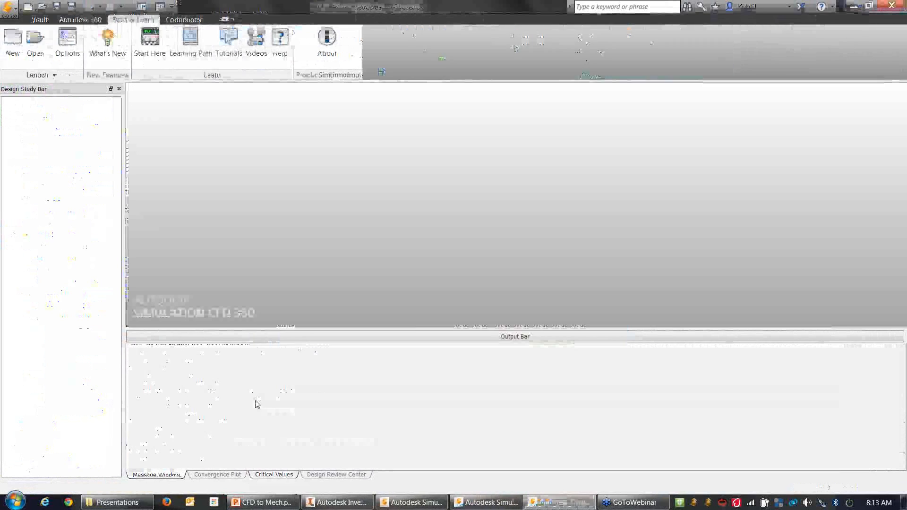
Open the study 0834 Plug Valve Backup.cfdst from the folder C:\Presentations\Thermal\0834 Plug Valve Backup
{"action": "left_click", "coordinate": [34, 47]}
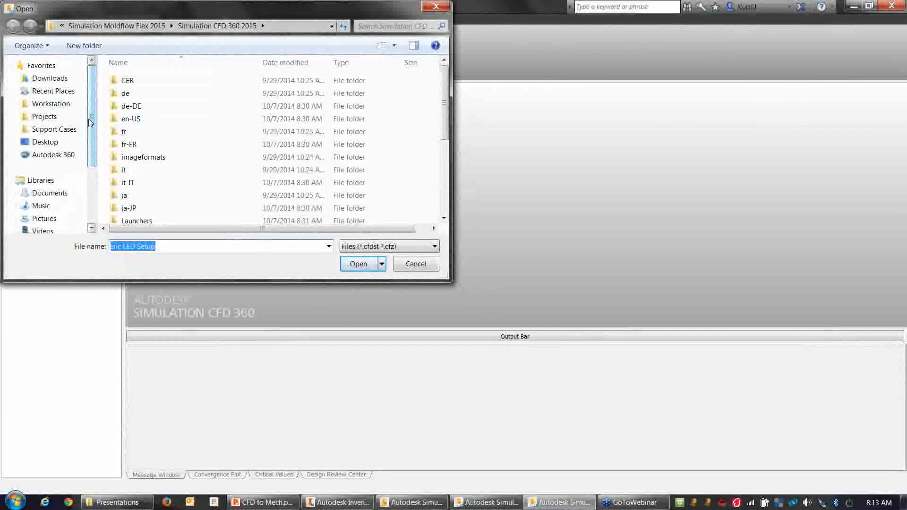
{"action": "left_click_drag", "start_coordinate": [91, 119], "coordinate": [61, 184]}
{"action": "left_click", "coordinate": [52, 177]}
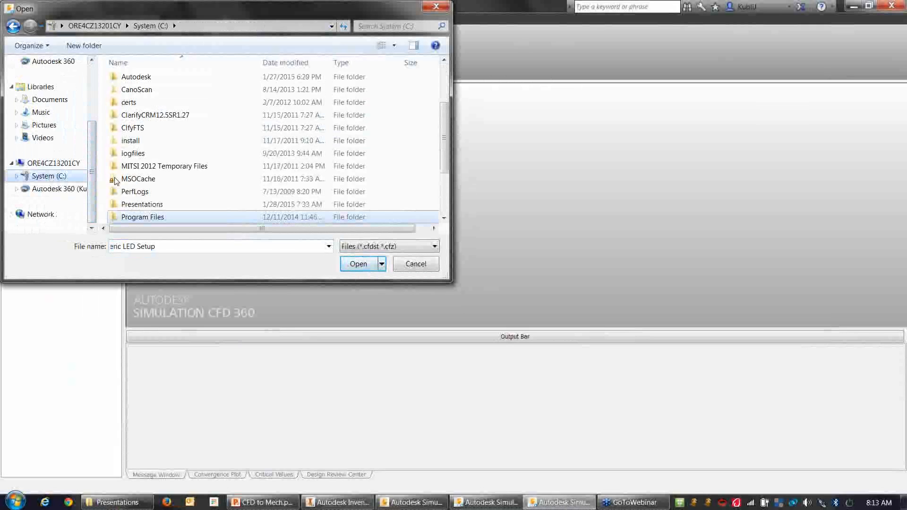
{"action": "double_click", "coordinate": [142, 203]}
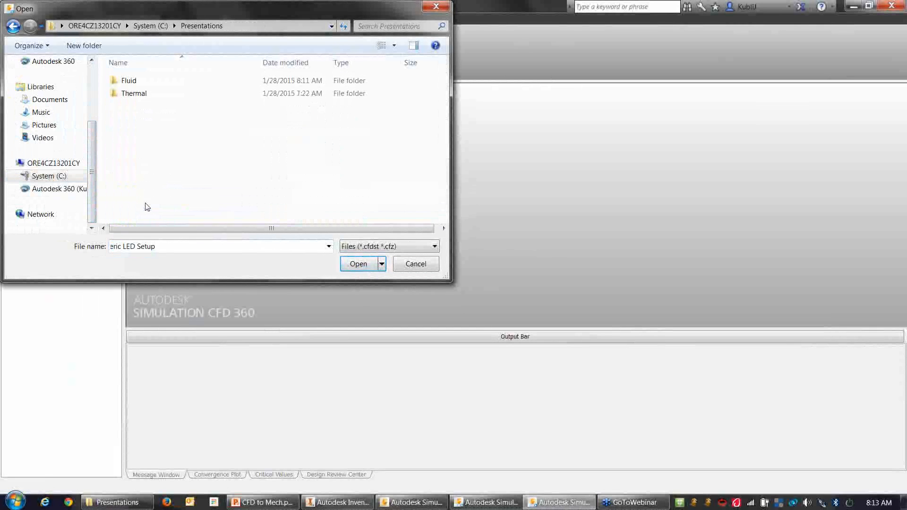
{"action": "double_click", "coordinate": [134, 94]}
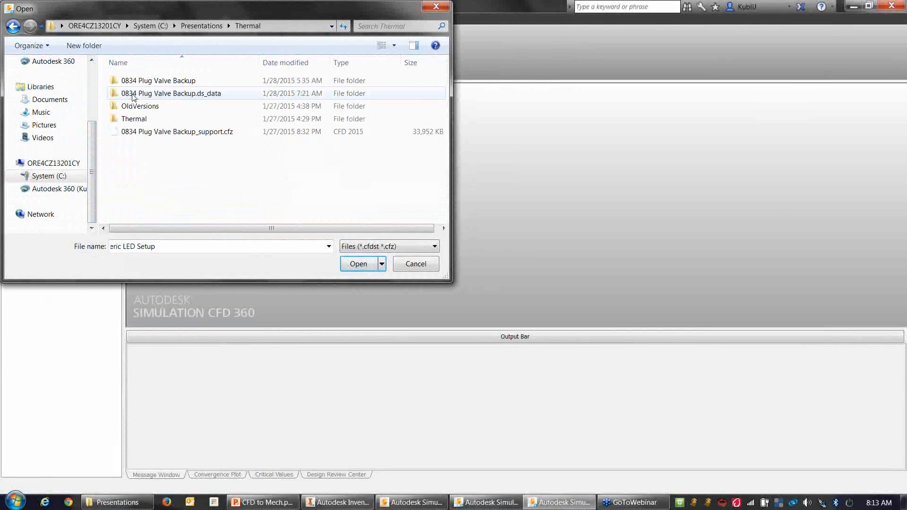
{"action": "double_click", "coordinate": [158, 81]}
{"action": "left_click", "coordinate": [160, 93]}
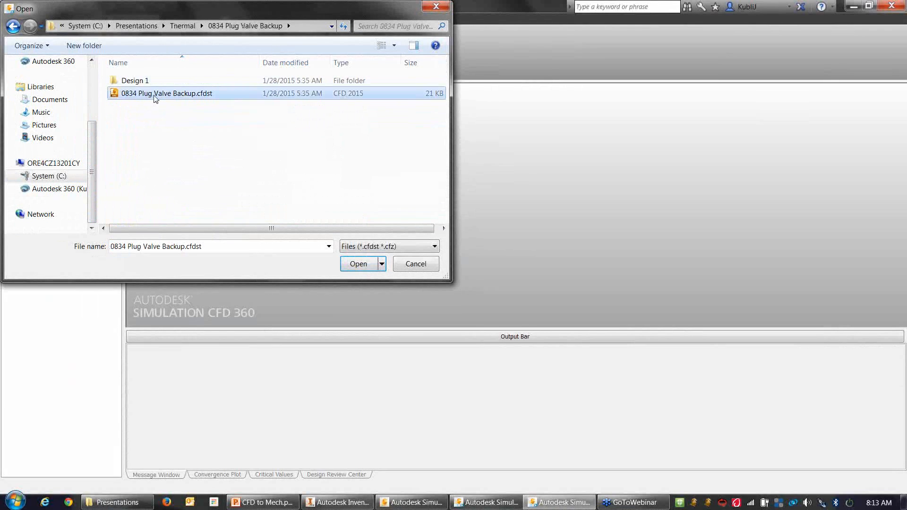
{"action": "left_click", "coordinate": [373, 264]}
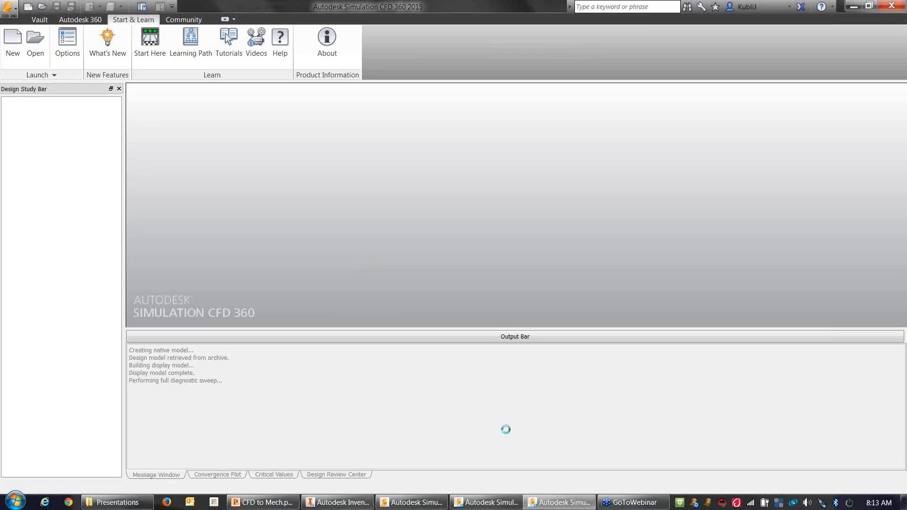
Switch to the goalpost model in Simulation Mechanical and turn off the display of CAD surfaces
{"action": "left_click", "coordinate": [491, 504]}
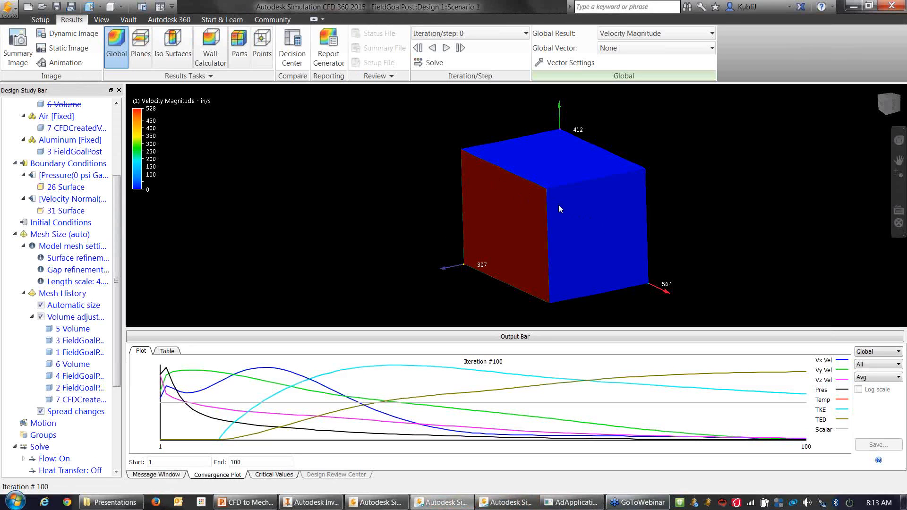
{"action": "left_click", "coordinate": [376, 502]}
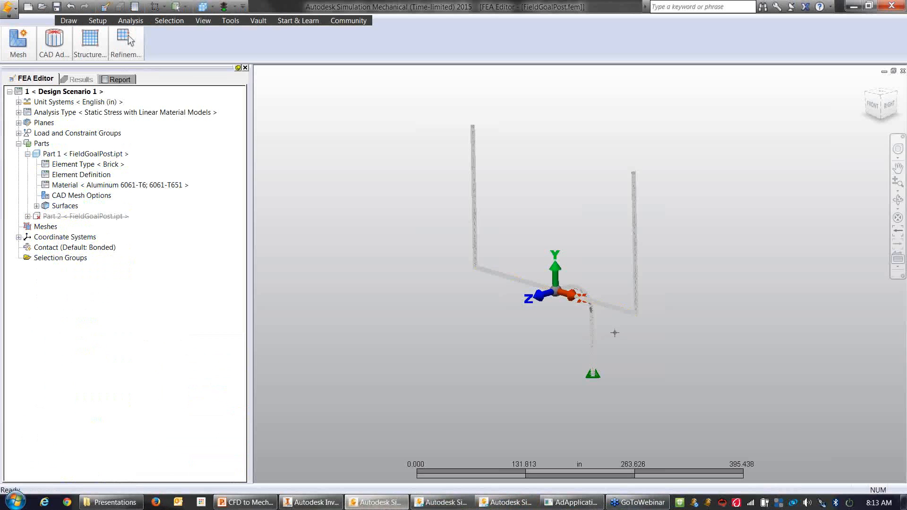
{"action": "scroll", "coordinate": [609, 306], "scroll_direction": "up", "scroll_amount": 5}
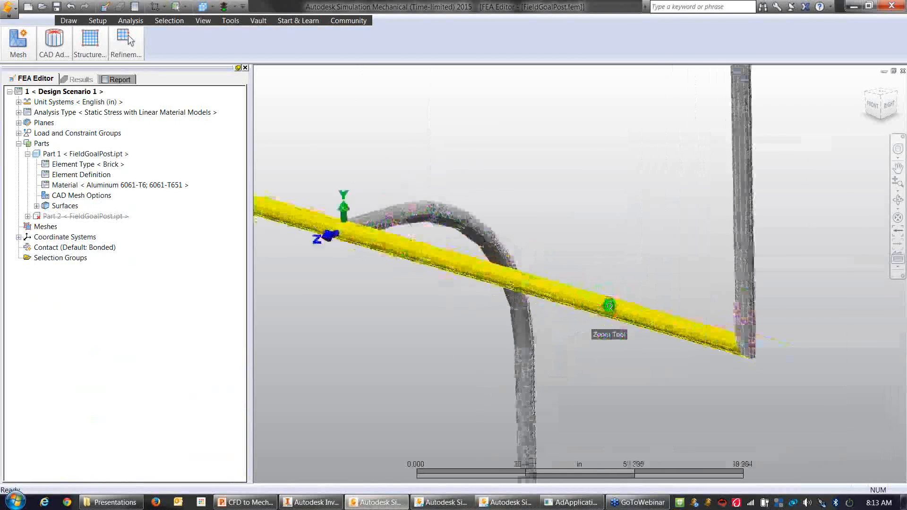
{"action": "left_click", "coordinate": [203, 20]}
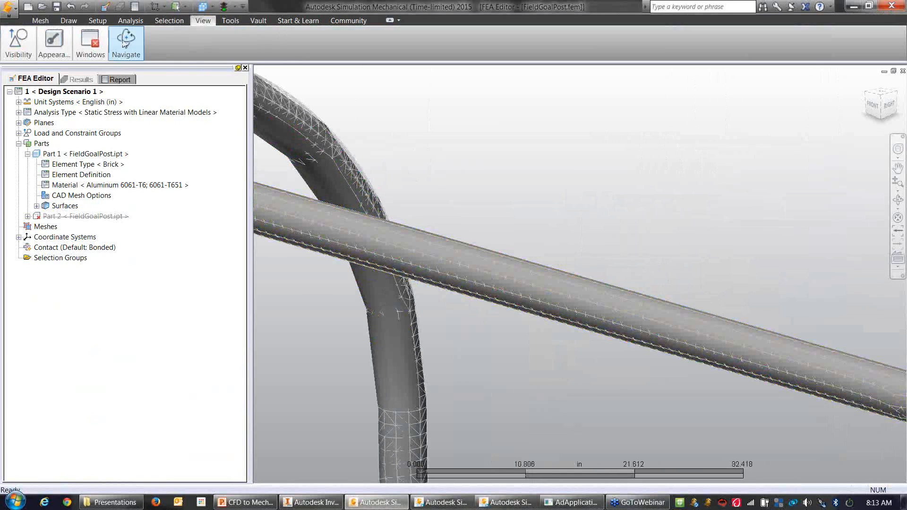
{"action": "mouse_move", "coordinate": [55, 49]}
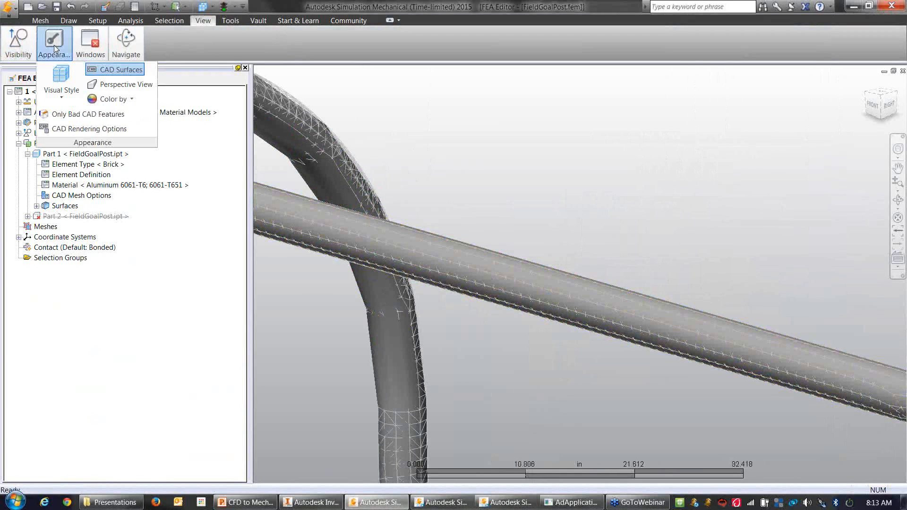
{"action": "left_click", "coordinate": [116, 69]}
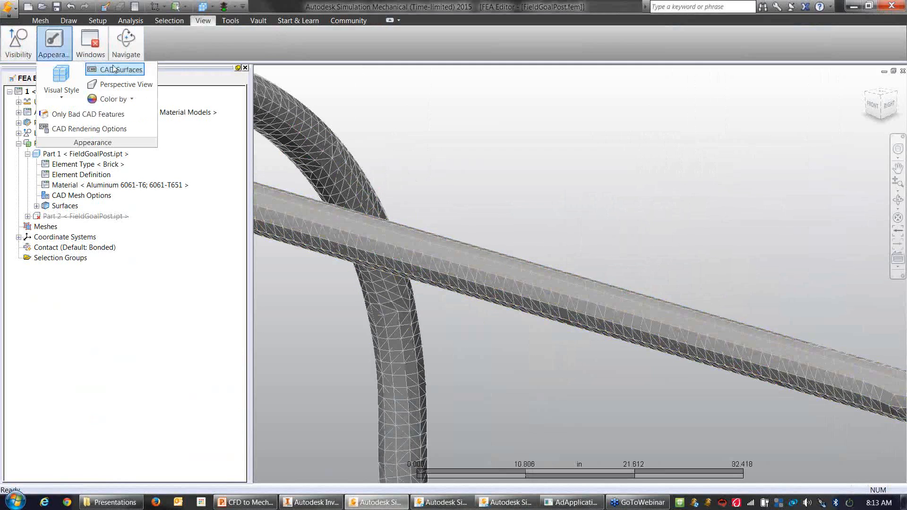
Examine the surface mesh on the goalpost's curved support up close, including its selected bend surface, and then the whole post
{"action": "left_click", "coordinate": [562, 294]}
{"action": "left_click", "coordinate": [378, 323]}
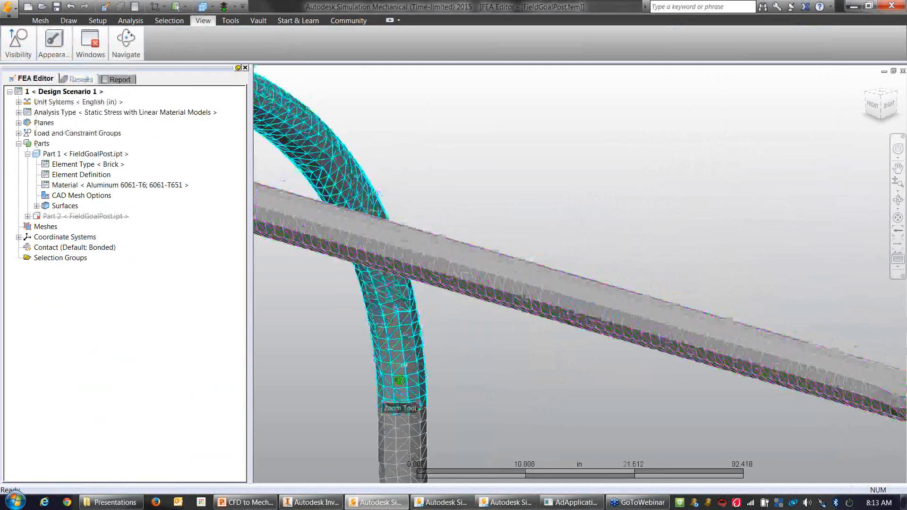
{"action": "scroll", "coordinate": [401, 377], "scroll_direction": "up", "scroll_amount": 6}
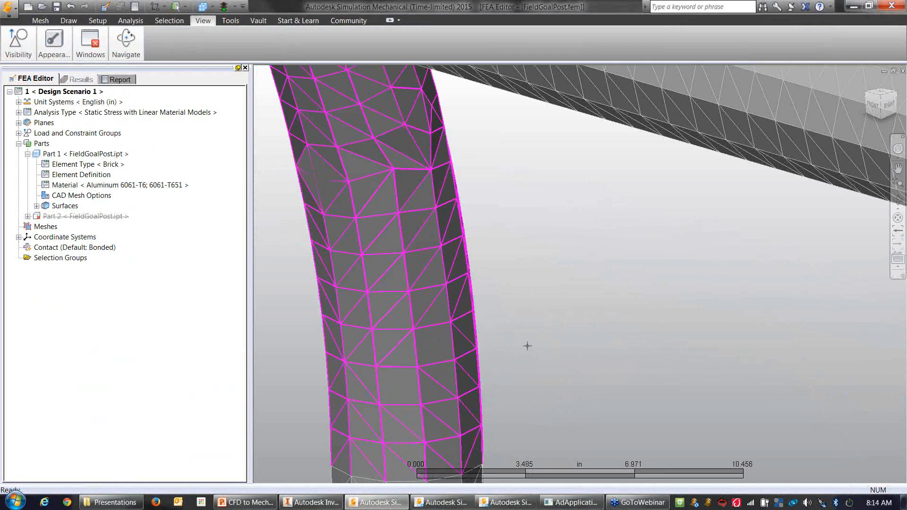
{"action": "left_click", "coordinate": [593, 336]}
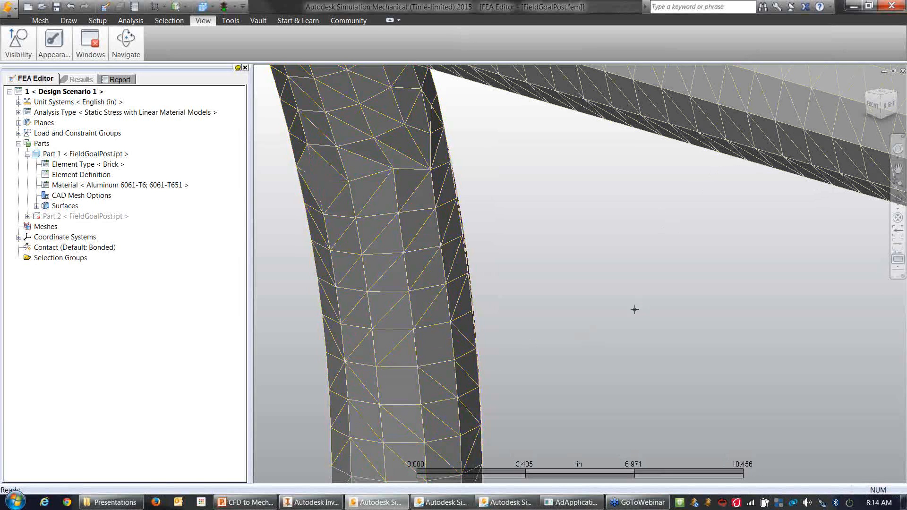
{"action": "scroll", "coordinate": [634, 312], "scroll_direction": "up", "scroll_amount": 2}
{"action": "scroll", "coordinate": [634, 312], "scroll_direction": "down", "scroll_amount": 8}
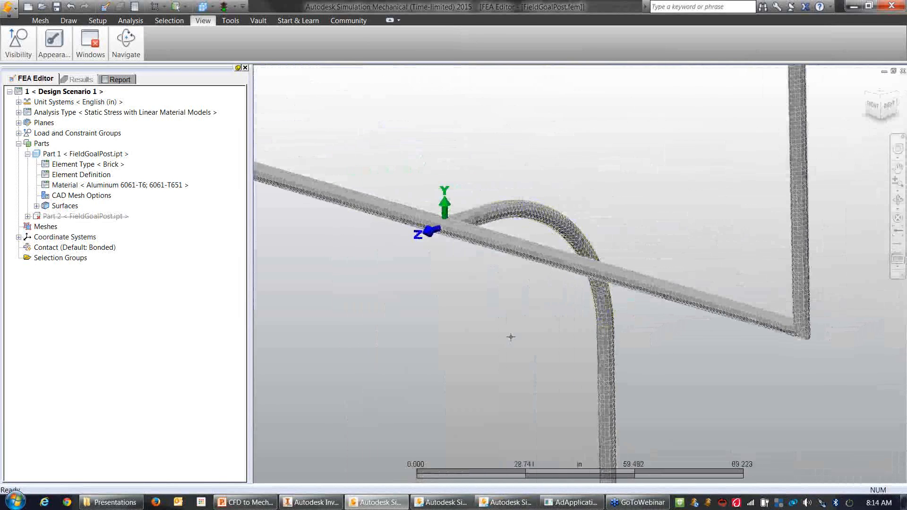
{"action": "scroll", "coordinate": [512, 336], "scroll_direction": "down", "scroll_amount": 4}
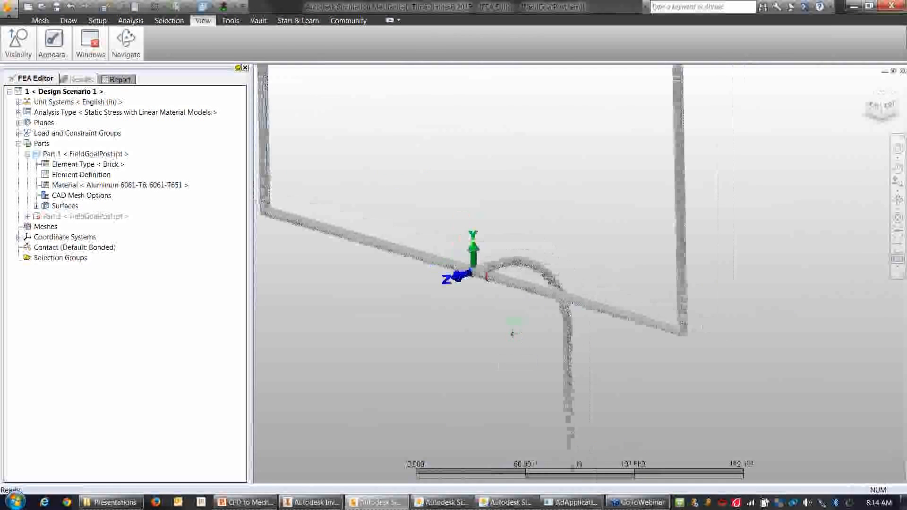
{"action": "middle_click_drag", "start_coordinate": [513, 331], "coordinate": [536, 328], "text": "shift"}
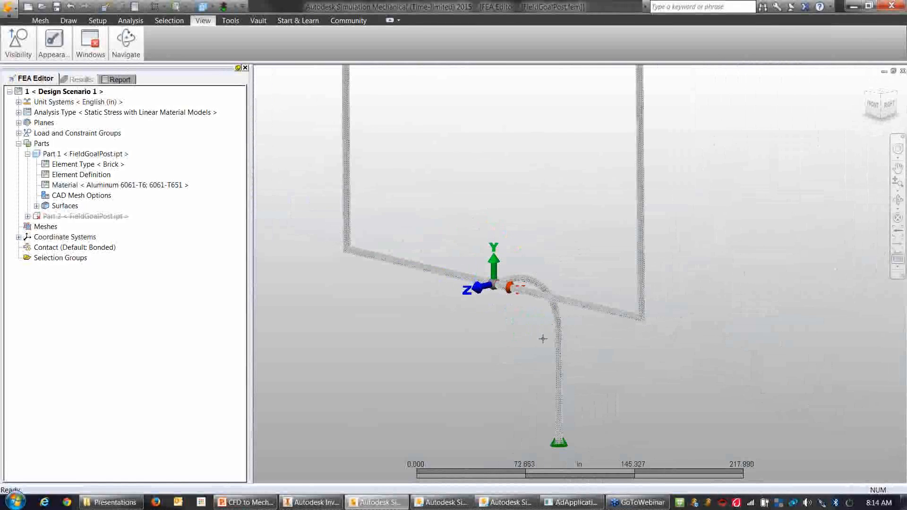
Switch to the FieldGoalPost study in Simulation CFD 360 and review its solver messages and convergence plot
{"action": "left_click", "coordinate": [442, 502]}
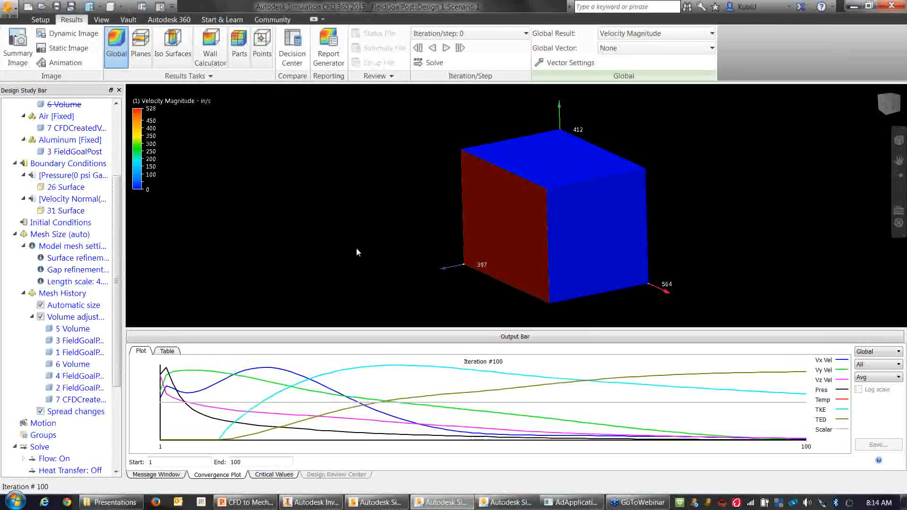
{"action": "left_click", "coordinate": [171, 475]}
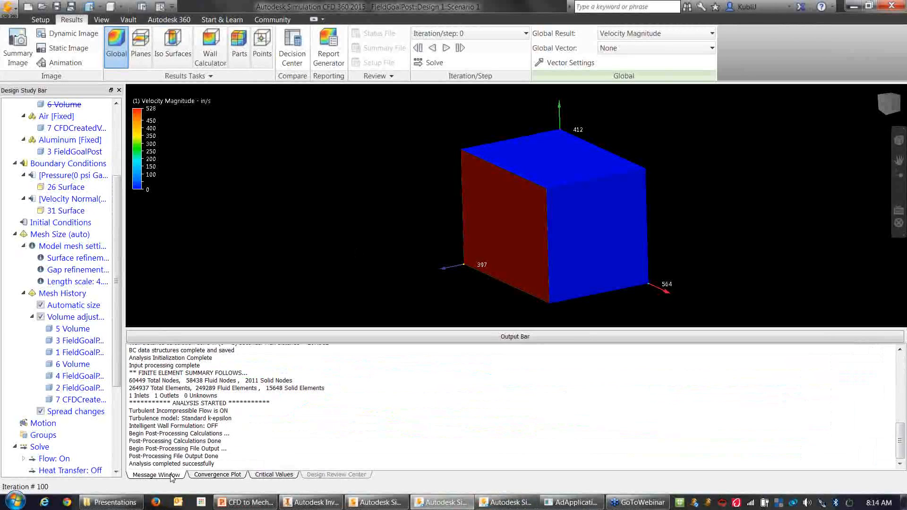
{"action": "left_click", "coordinate": [217, 474]}
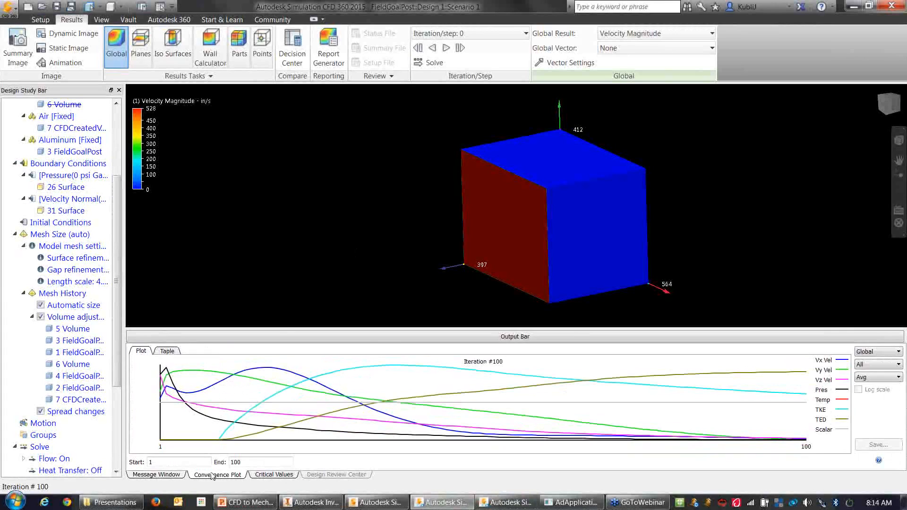
Add a velocity magnitude results plane to the wind study and align it horizontally, normal to the vertical axis
{"action": "left_click", "coordinate": [142, 43]}
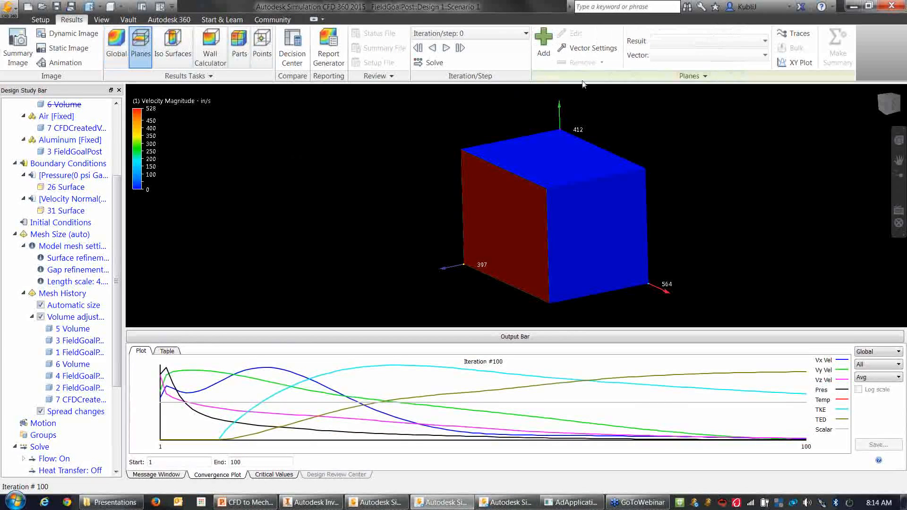
{"action": "left_click", "coordinate": [543, 41]}
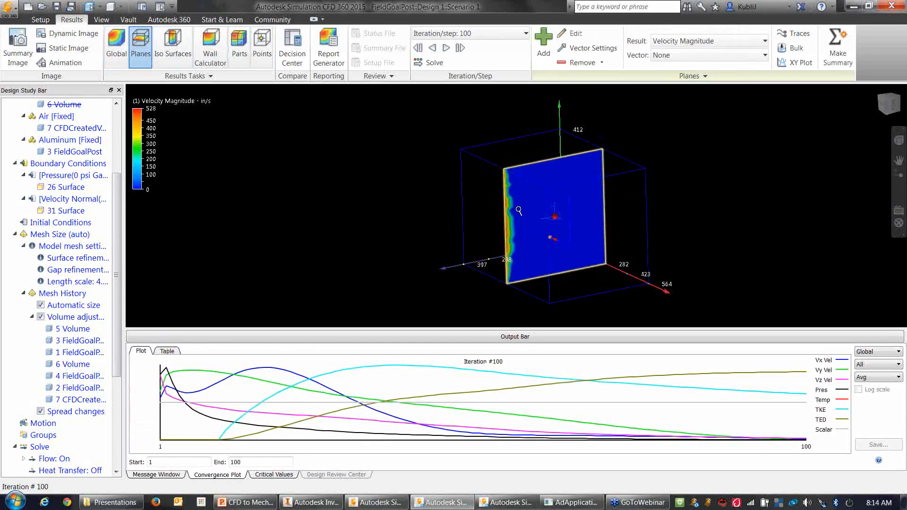
{"action": "scroll", "coordinate": [519, 211], "scroll_direction": "up", "scroll_amount": 3}
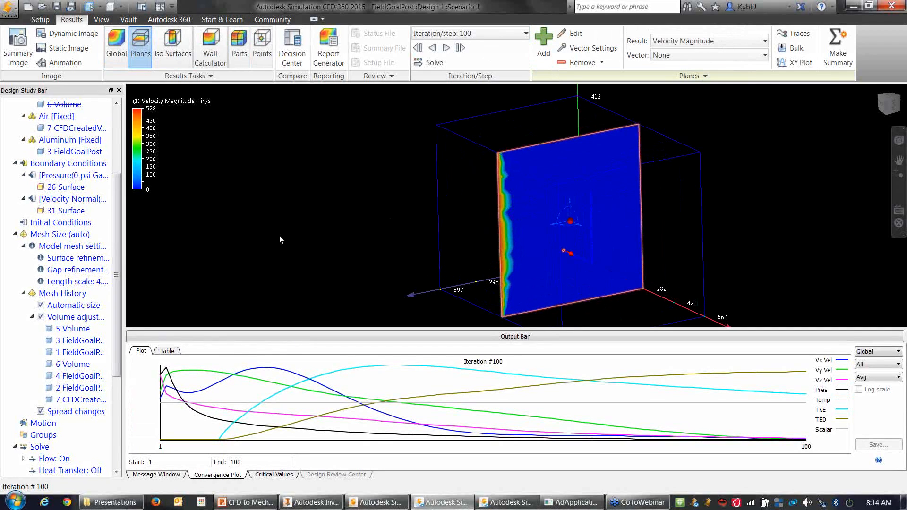
{"action": "mouse_move", "coordinate": [616, 121]}
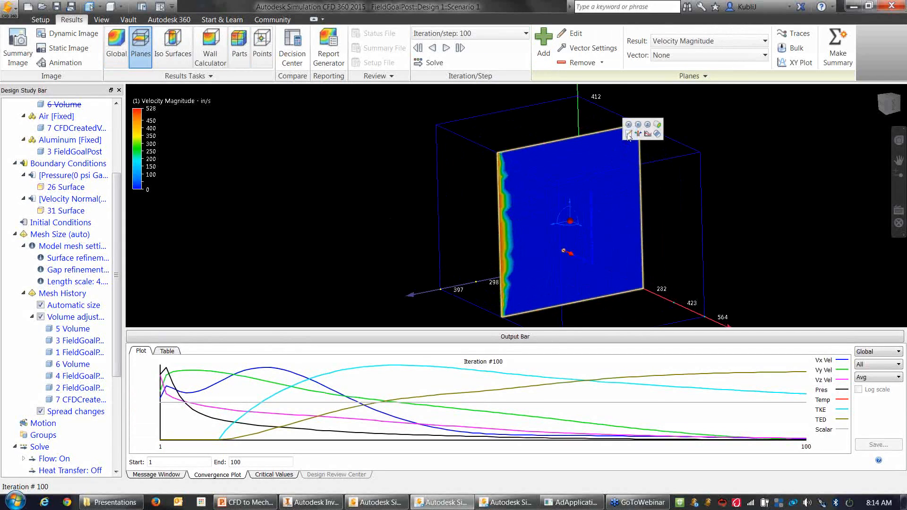
{"action": "left_click", "coordinate": [639, 125]}
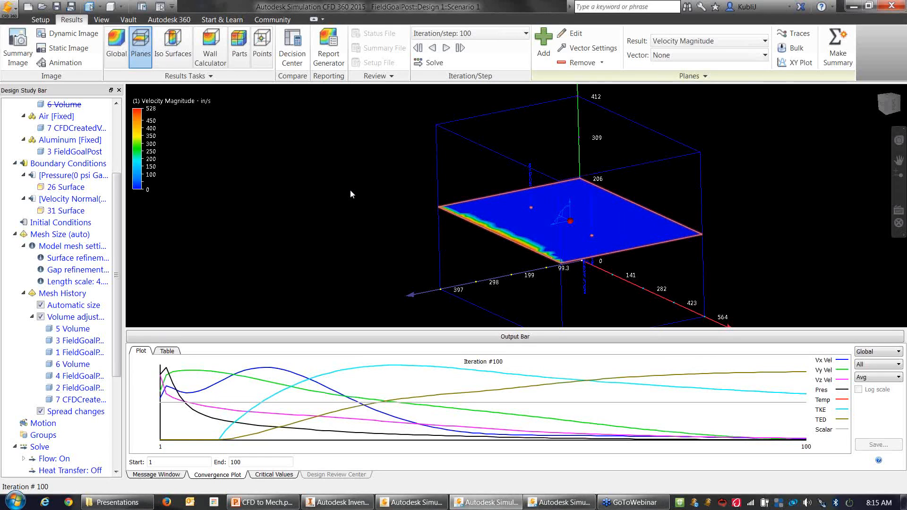
Check the saved iterations and examine the velocity magnitude on the horizontal plane from above
{"action": "left_click", "coordinate": [520, 35]}
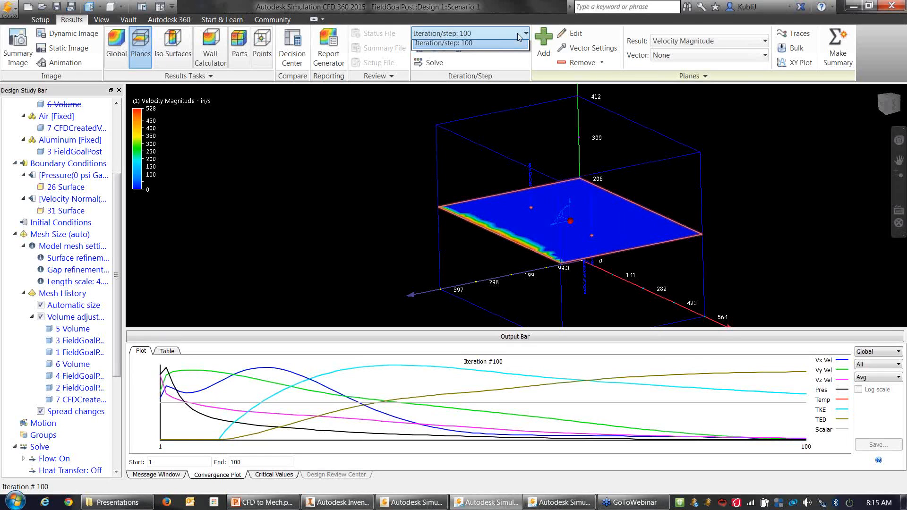
{"action": "left_click", "coordinate": [520, 36]}
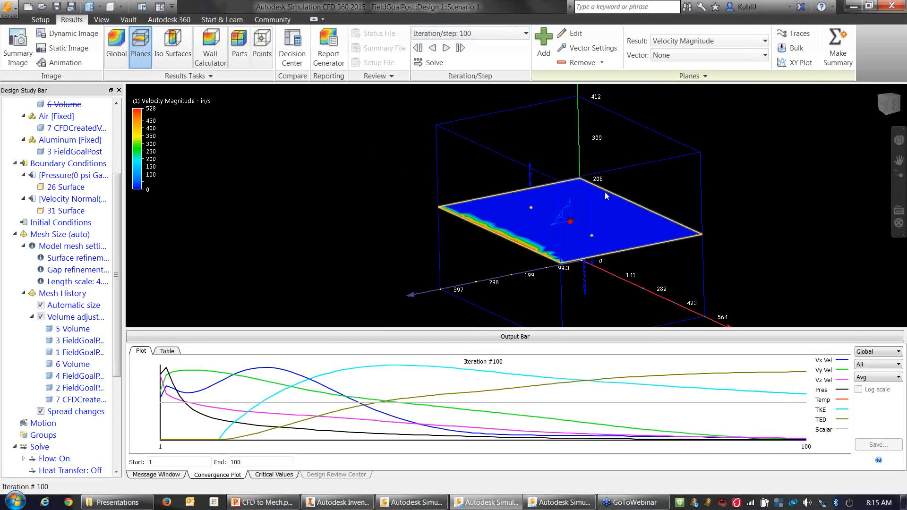
{"action": "middle_click_drag", "start_coordinate": [671, 177], "coordinate": [698, 188], "text": "shift"}
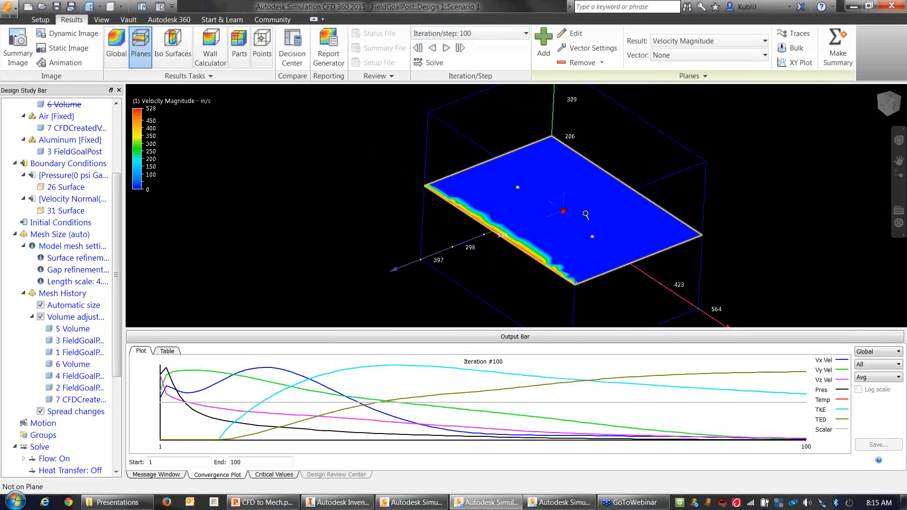
{"action": "scroll", "coordinate": [586, 213], "scroll_direction": "up", "scroll_amount": 3}
{"action": "left_click", "coordinate": [647, 234]}
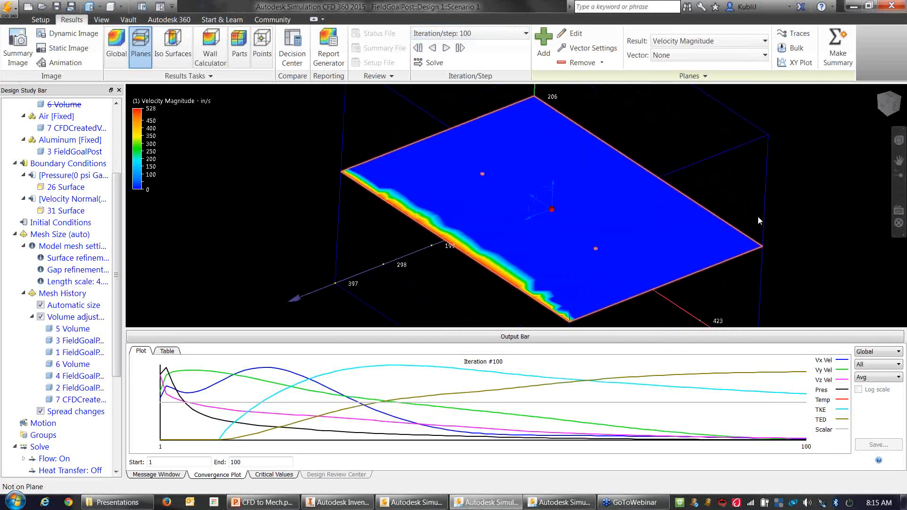
{"action": "left_click", "coordinate": [524, 232]}
Set the wind study model to shaded display and turn on surface blanking to look inside the air volume around the goalpost
{"action": "left_click", "coordinate": [121, 7]}
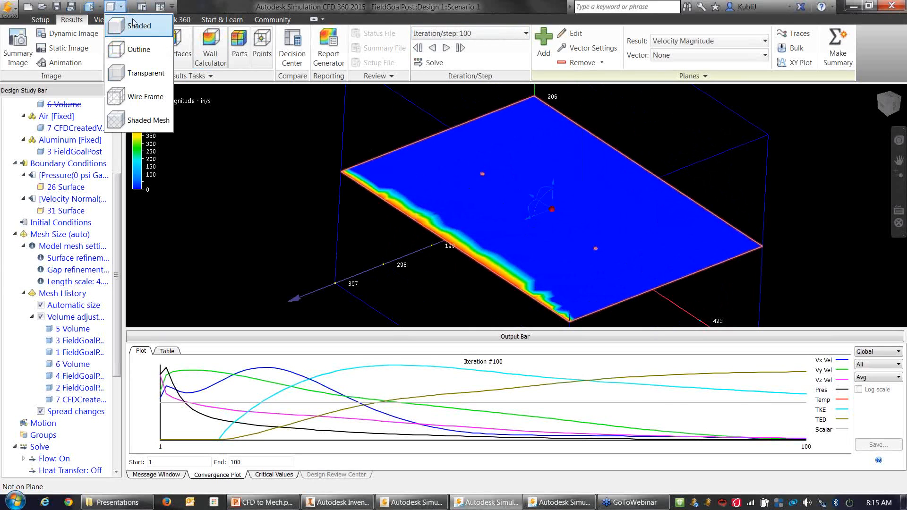
{"action": "left_click", "coordinate": [141, 22]}
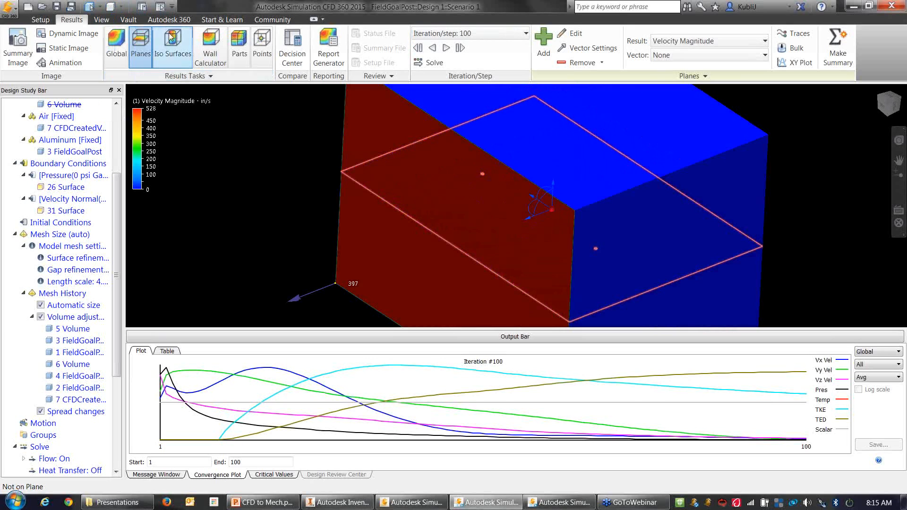
{"action": "left_click", "coordinate": [101, 20]}
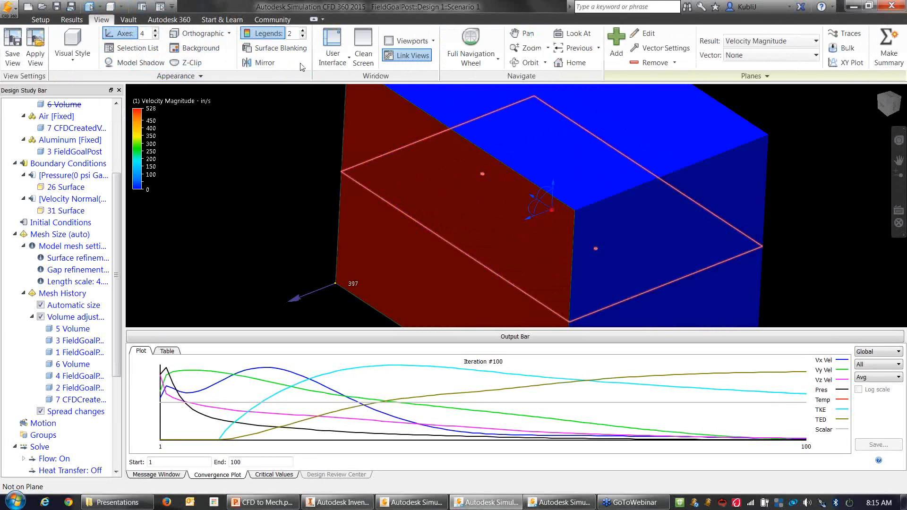
{"action": "left_click", "coordinate": [275, 48]}
{"action": "mouse_move", "coordinate": [519, 203]}
{"action": "middle_mouse_down", "text": "shift"}
{"action": "mouse_move", "coordinate": [611, 225]}
{"action": "mouse_move", "coordinate": [620, 286]}
{"action": "mouse_move", "coordinate": [607, 261]}
{"action": "middle_mouse_up", "text": "shift"}
{"action": "middle_click_drag", "start_coordinate": [611, 270], "coordinate": [603, 240], "text": "shift"}
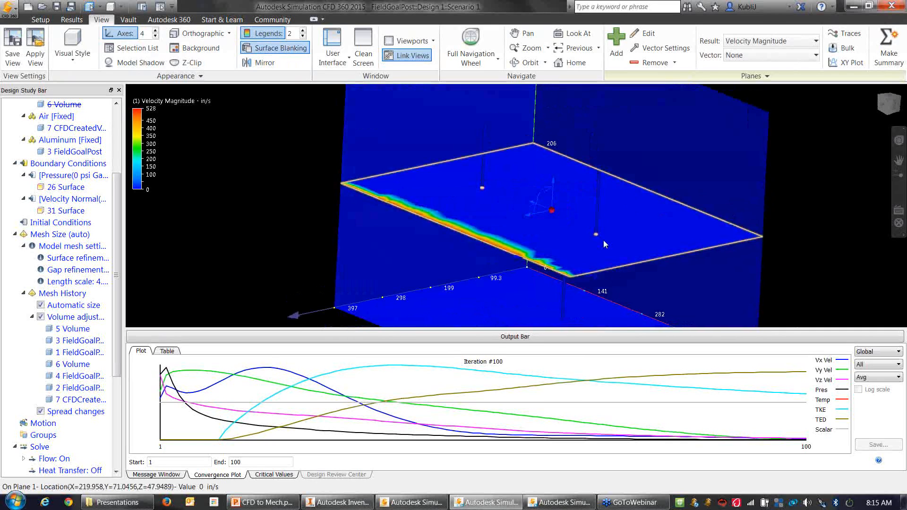
{"action": "scroll", "coordinate": [603, 240], "scroll_direction": "up", "scroll_amount": 5}
{"action": "scroll", "coordinate": [598, 245], "scroll_direction": "down", "scroll_amount": 5}
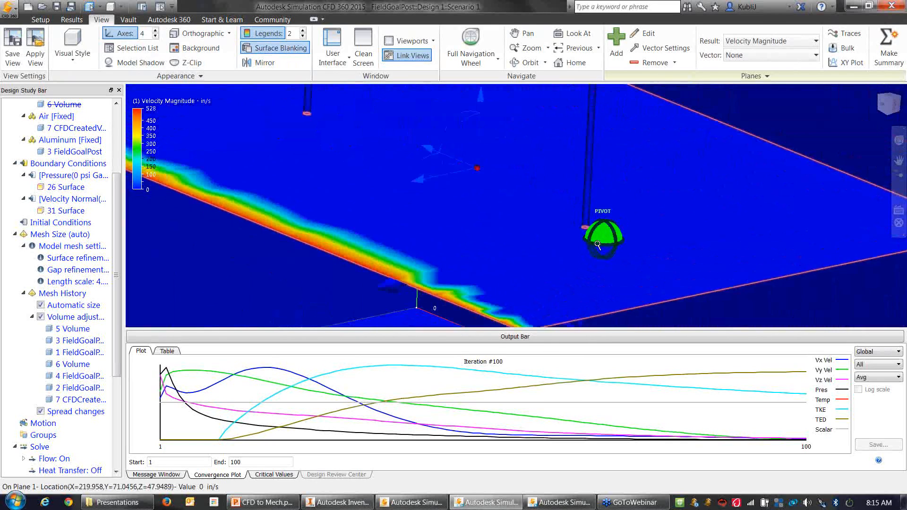
Try static pressure as the result on the horizontal plane, and set the plane back to velocity magnitude
{"action": "left_click", "coordinate": [72, 20]}
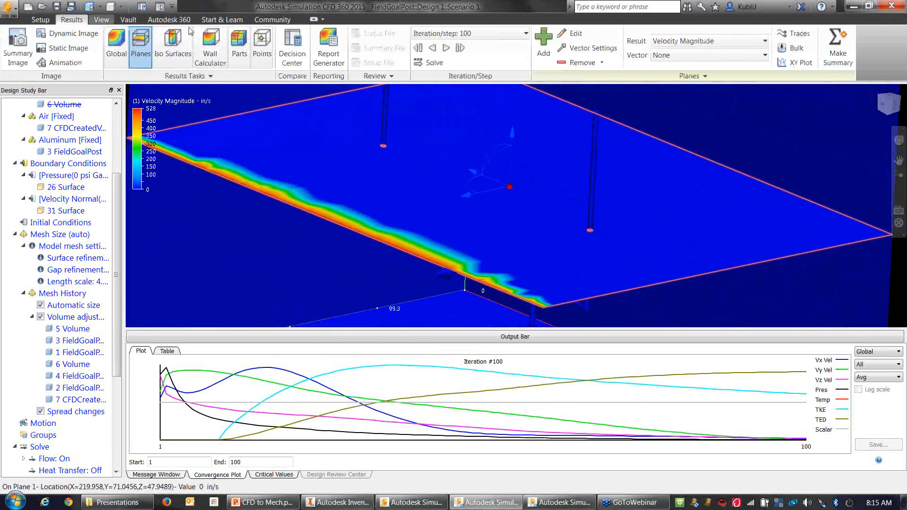
{"action": "left_click", "coordinate": [709, 40]}
{"action": "left_click", "coordinate": [688, 109]}
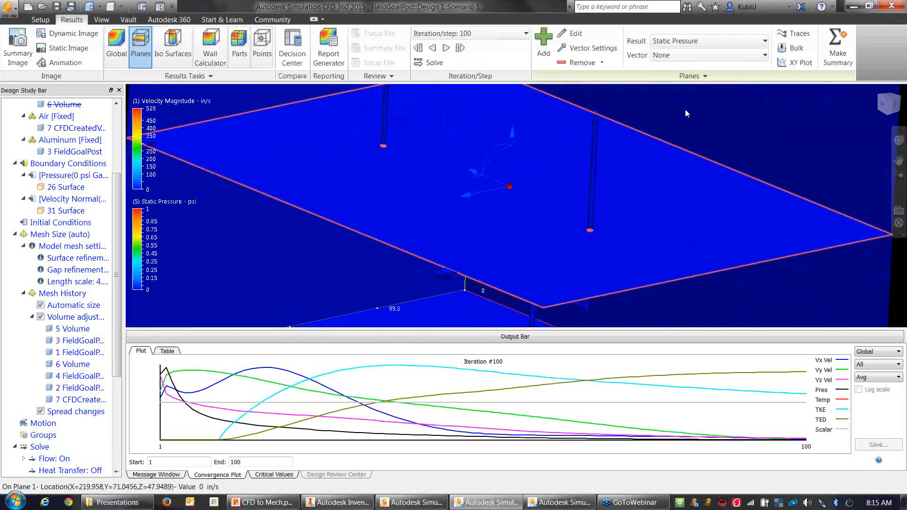
{"action": "middle_click_drag", "start_coordinate": [611, 167], "coordinate": [597, 166], "text": "shift"}
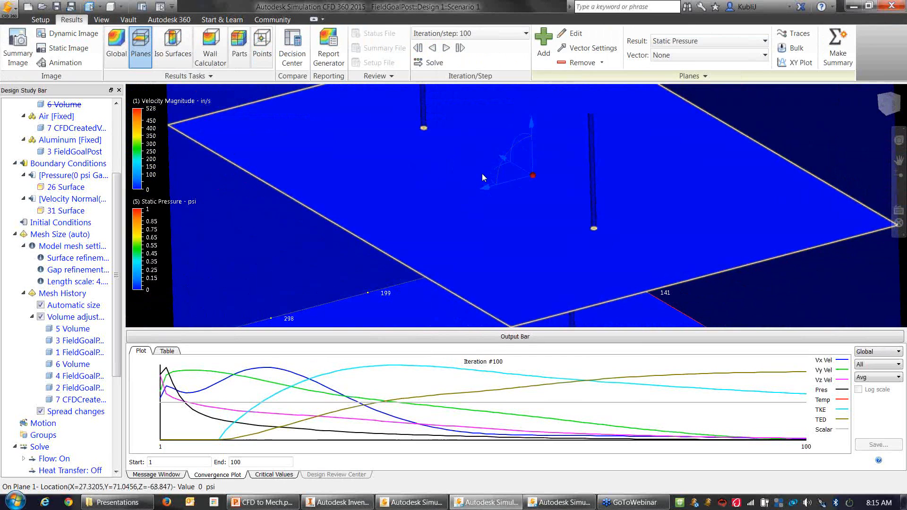
{"action": "left_click", "coordinate": [699, 42]}
{"action": "left_click", "coordinate": [695, 55]}
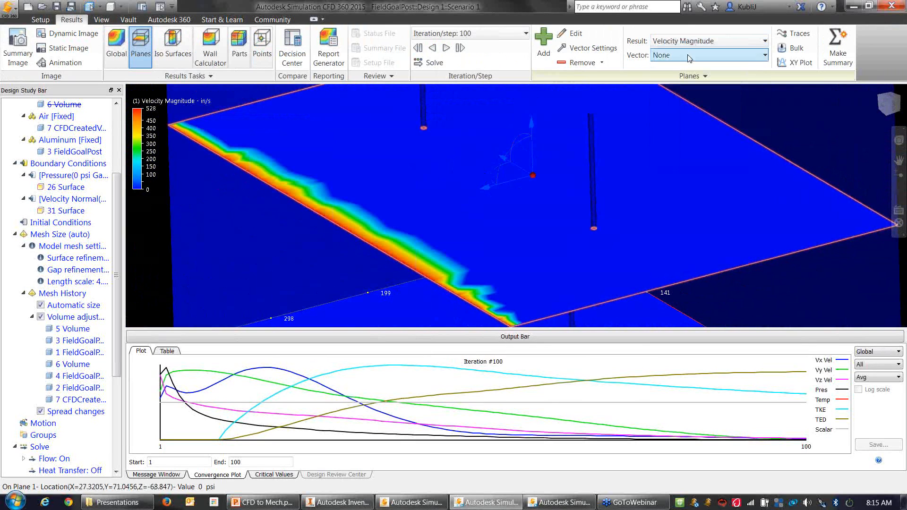
Set the global result of the wind study to Static Pressure
{"action": "left_click", "coordinate": [121, 44]}
{"action": "left_click", "coordinate": [712, 33]}
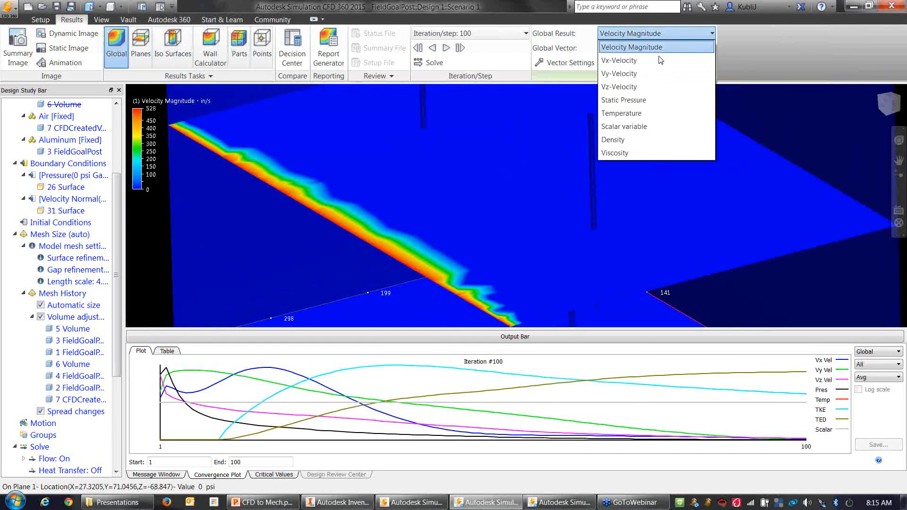
{"action": "left_click", "coordinate": [626, 101]}
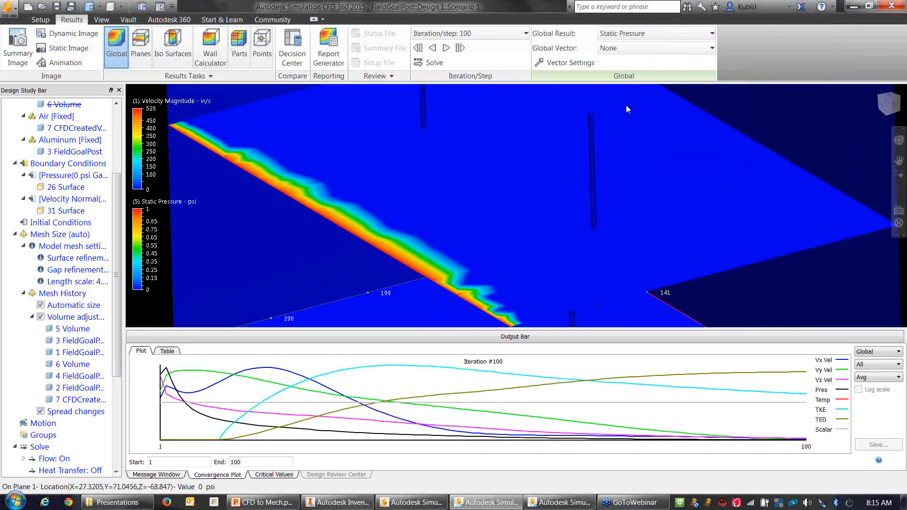
{"action": "scroll", "coordinate": [662, 182], "scroll_direction": "down", "scroll_amount": 2}
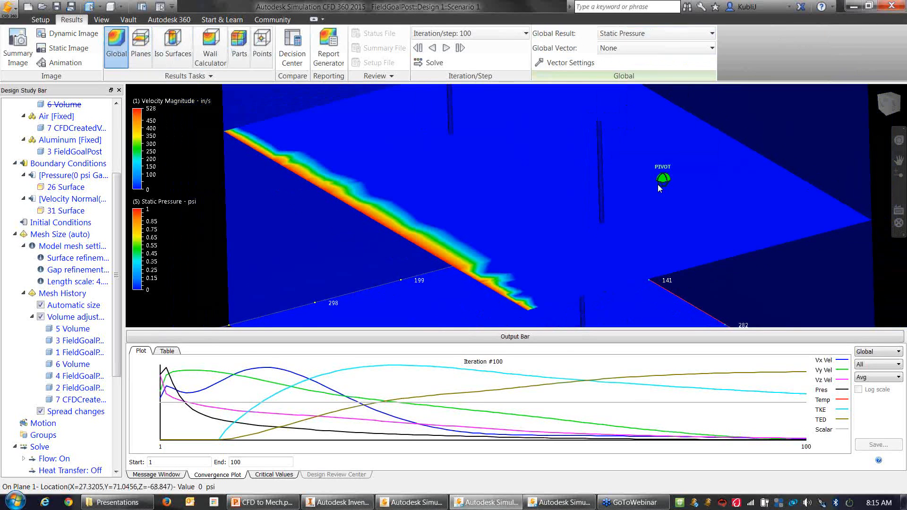
Check the solver messages and the convergence plot of the wind study again
{"action": "left_click", "coordinate": [166, 475]}
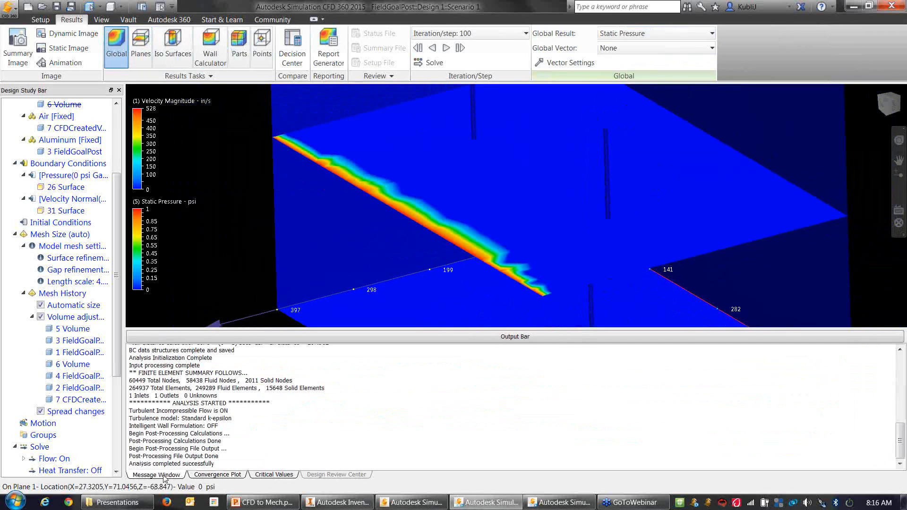
{"action": "left_click", "coordinate": [223, 476]}
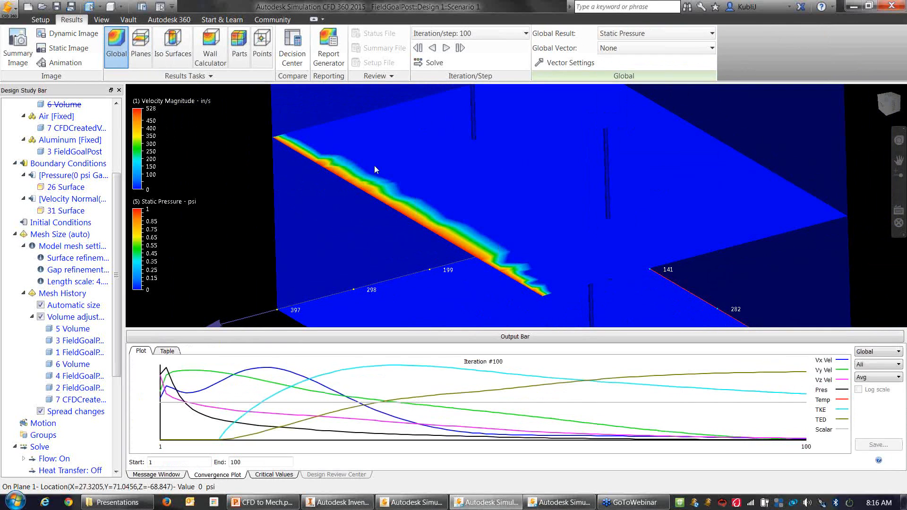
{"action": "scroll", "coordinate": [452, 173], "scroll_direction": "down", "scroll_amount": 1}
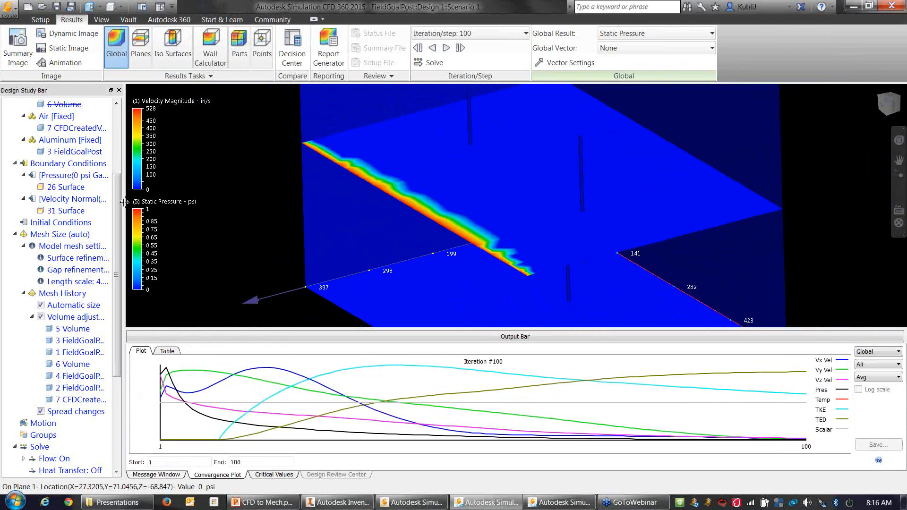
Widen the Design Study Bar to fit its full boundary condition and mesh entries, and view the results from a lower angle
{"action": "left_click_drag", "start_coordinate": [124, 203], "coordinate": [190, 202]}
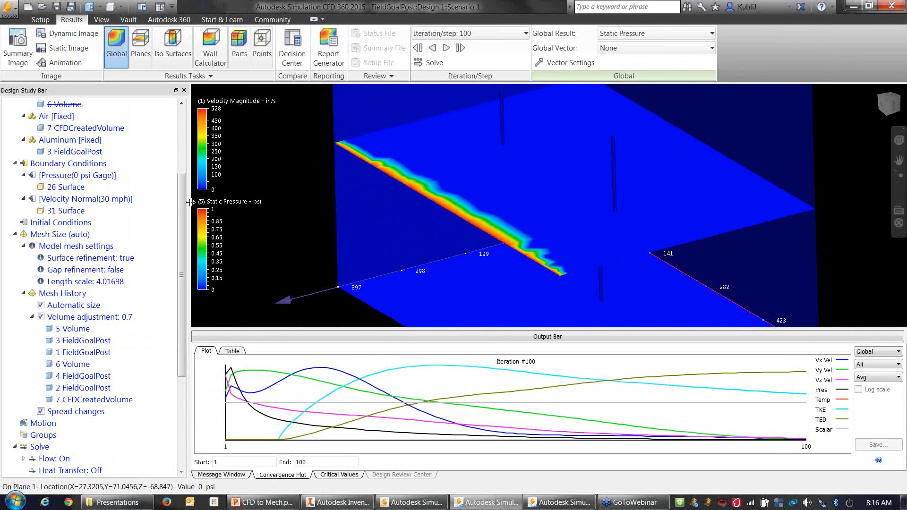
{"action": "left_click_drag", "start_coordinate": [190, 203], "coordinate": [149, 203]}
{"action": "middle_click_drag", "start_coordinate": [574, 209], "coordinate": [802, 231], "text": "shift"}
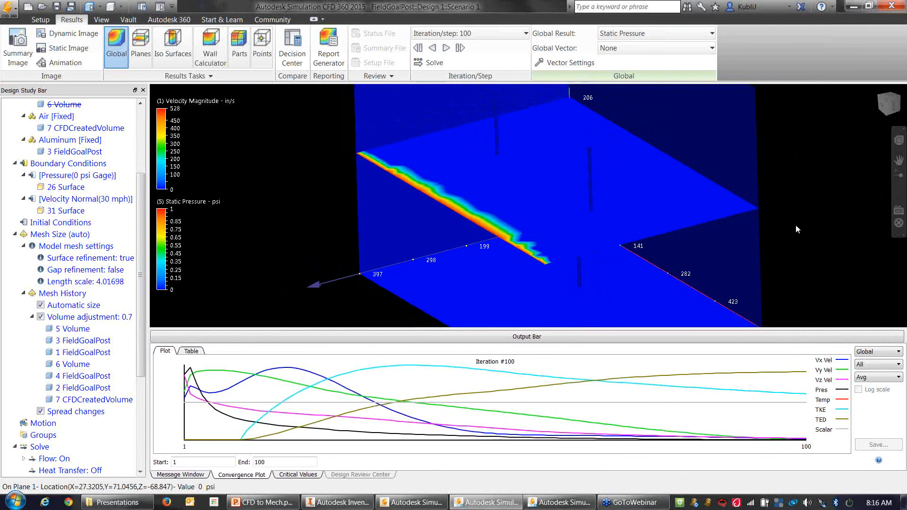
{"action": "mouse_move", "coordinate": [720, 229]}
{"action": "middle_mouse_down", "text": "shift"}
{"action": "mouse_move", "coordinate": [737, 222]}
{"action": "mouse_move", "coordinate": [729, 230]}
{"action": "middle_mouse_up", "text": "shift"}
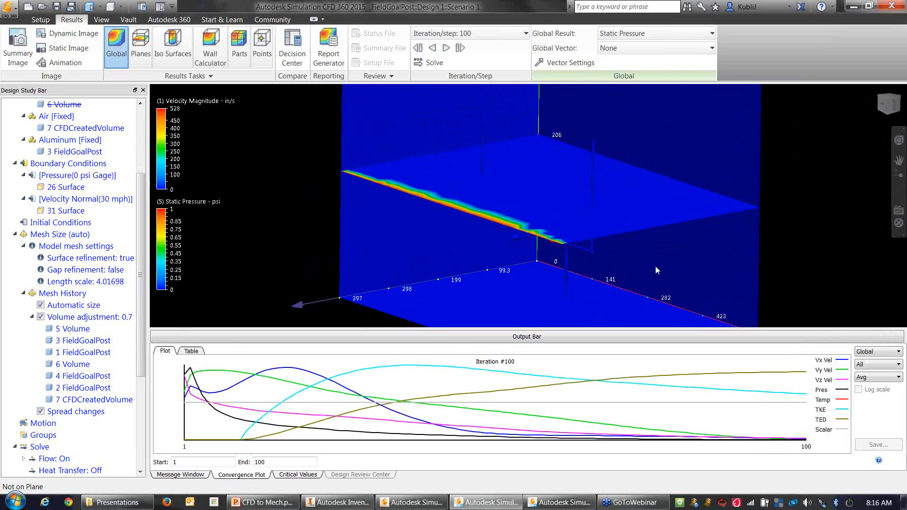
Switch to the plug valve transient study and display its temperature results in a straight-on section view
{"action": "left_click", "coordinate": [562, 502]}
{"action": "middle_click_drag", "start_coordinate": [514, 192], "coordinate": [600, 176], "text": "shift"}
{"action": "middle_click_drag", "start_coordinate": [669, 180], "coordinate": [94, 87], "text": "shift"}
{"action": "left_click", "coordinate": [71, 19]}
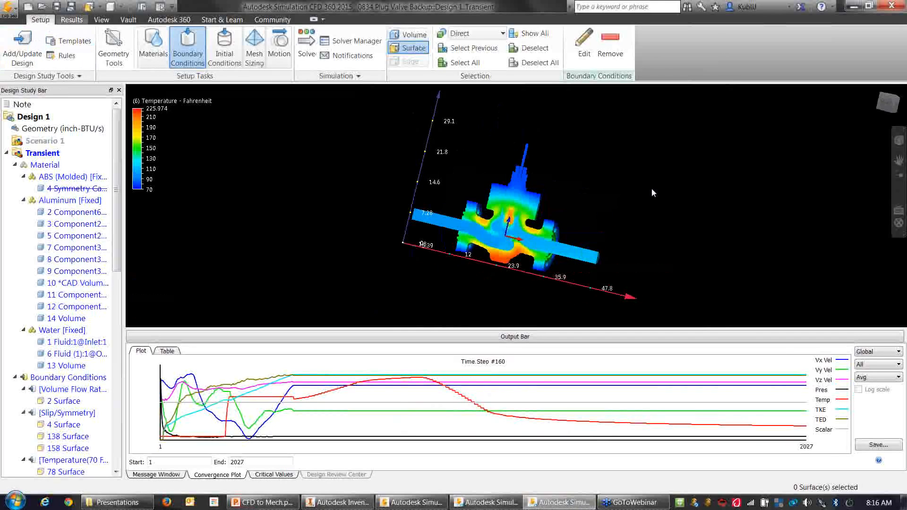
{"action": "middle_click_drag", "start_coordinate": [590, 198], "coordinate": [610, 165], "text": "shift"}
{"action": "left_click", "coordinate": [891, 102]}
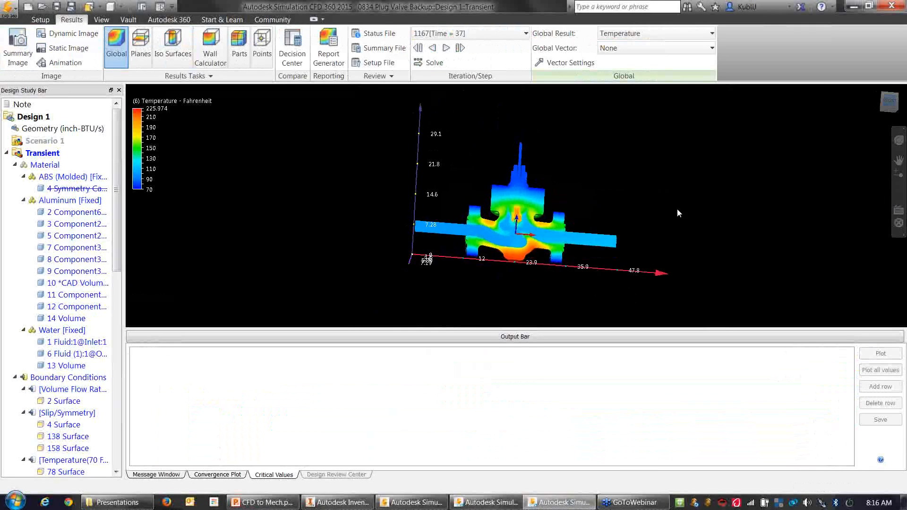
{"action": "scroll", "coordinate": [541, 242], "scroll_direction": "up", "scroll_amount": 2}
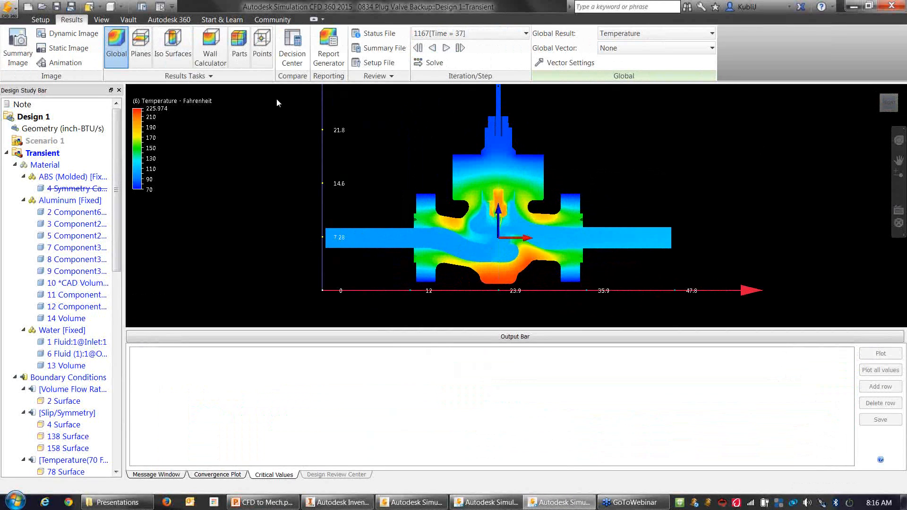
Examine the material assignments across the plug valve section and return to its temperature results
{"action": "left_click", "coordinate": [40, 19]}
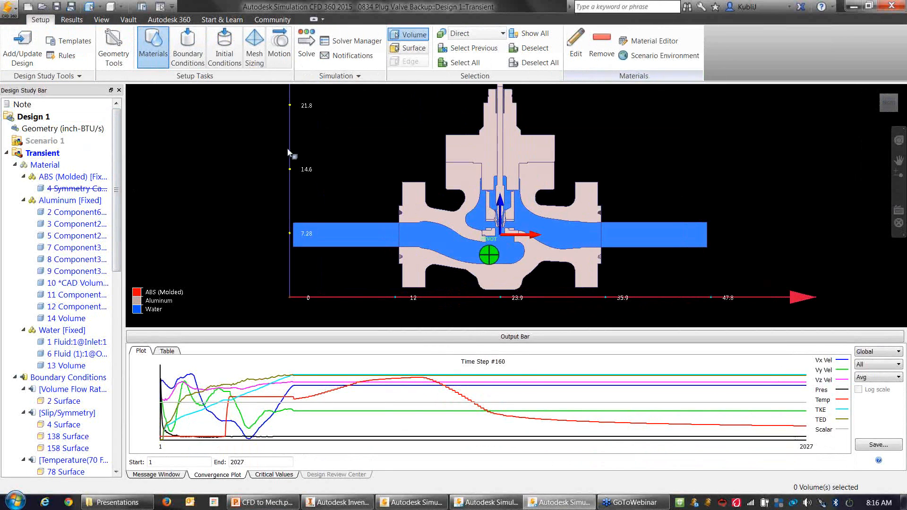
{"action": "scroll", "coordinate": [527, 216], "scroll_direction": "up", "scroll_amount": 2}
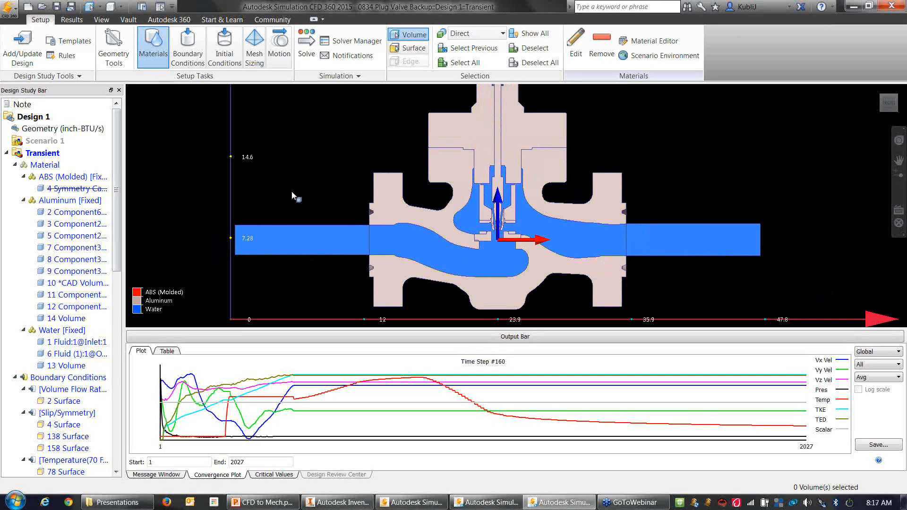
{"action": "left_click", "coordinate": [71, 19]}
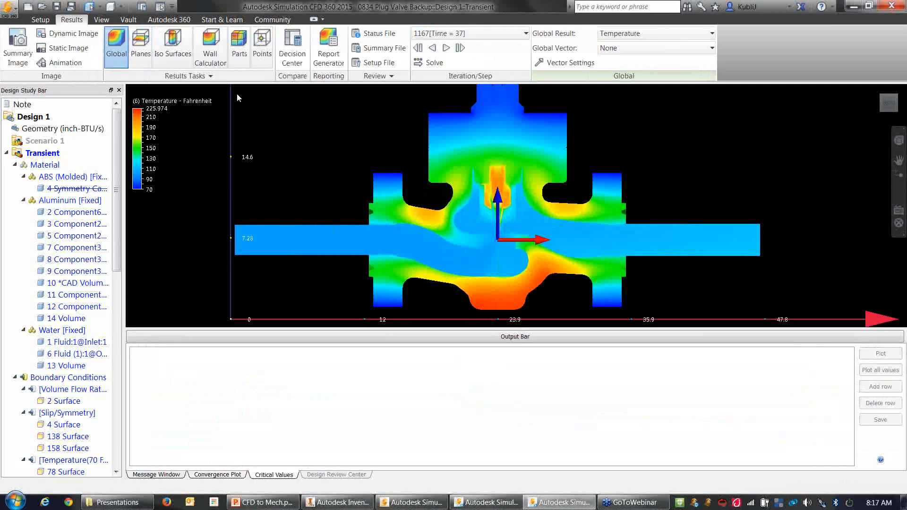
Display the valve's temperature distribution at time step 427 (Time = 0), followed by time step 607 (Time = 9)
{"action": "left_click", "coordinate": [525, 33]}
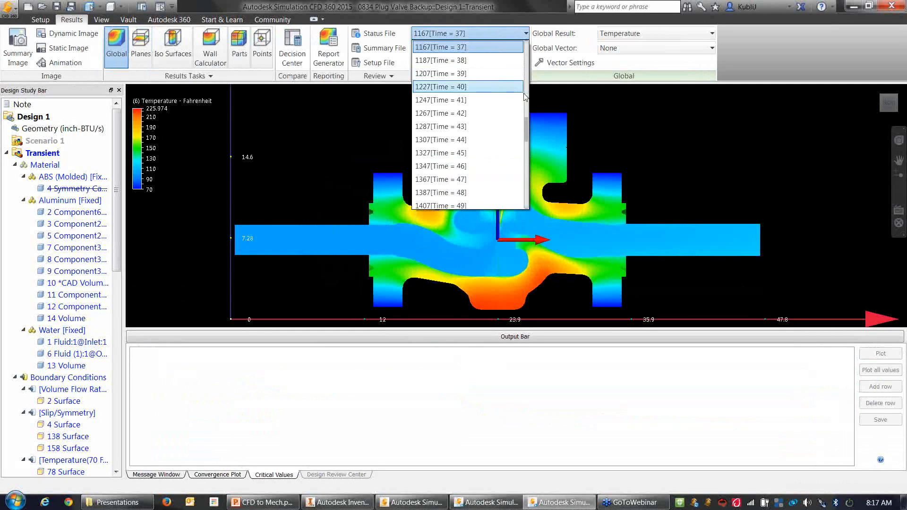
{"action": "left_click_drag", "start_coordinate": [528, 121], "coordinate": [525, 44]}
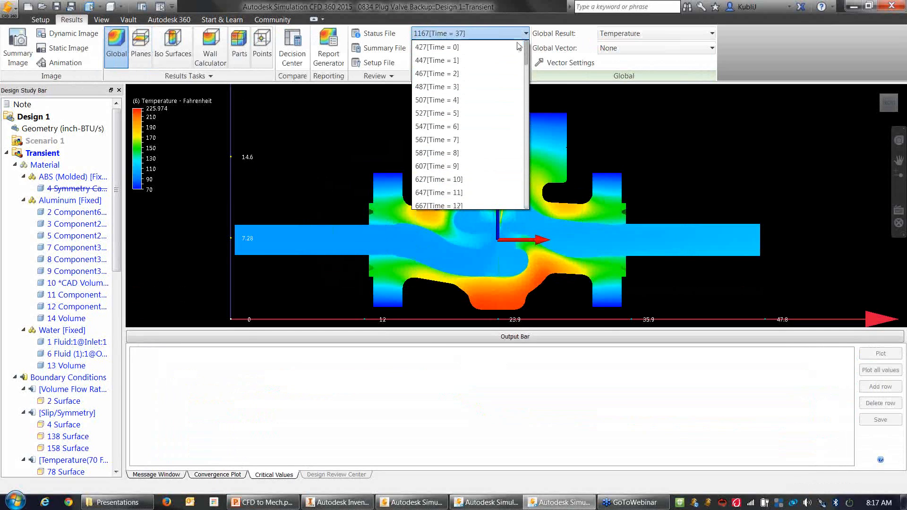
{"action": "left_click", "coordinate": [503, 48]}
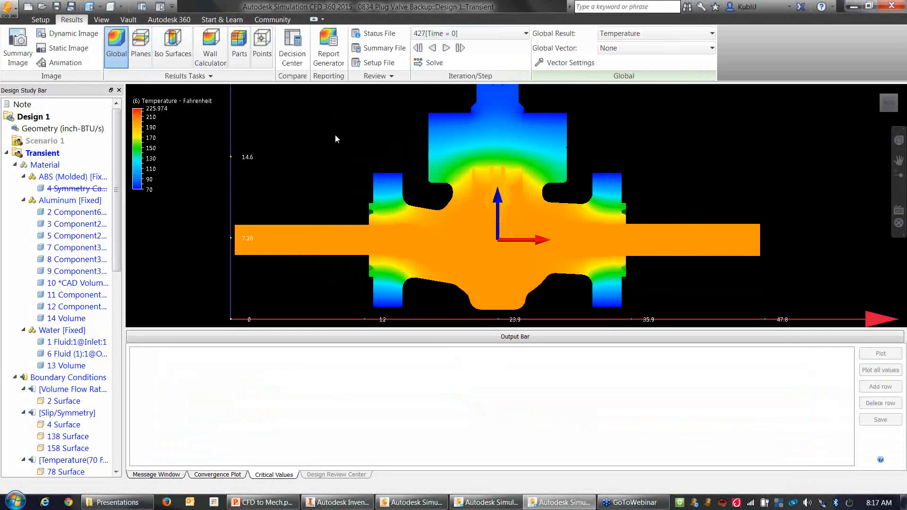
{"action": "left_click", "coordinate": [523, 34]}
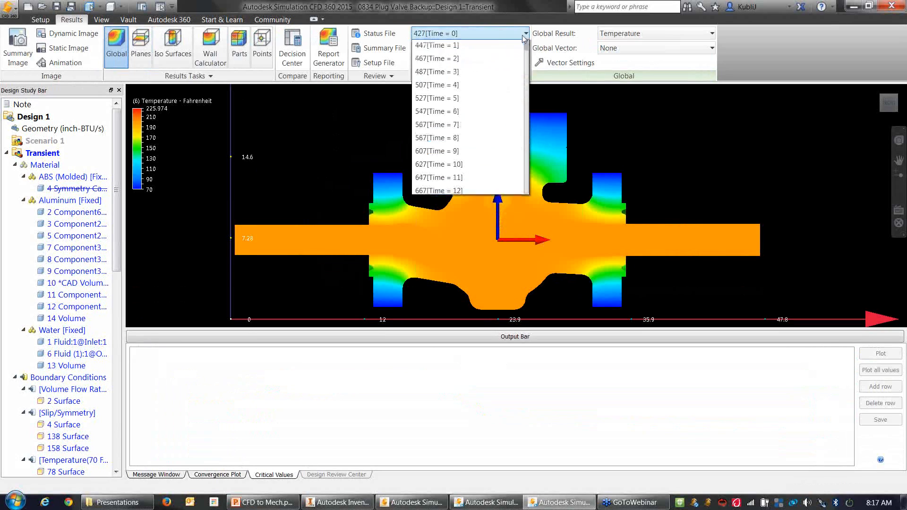
{"action": "left_click", "coordinate": [442, 167]}
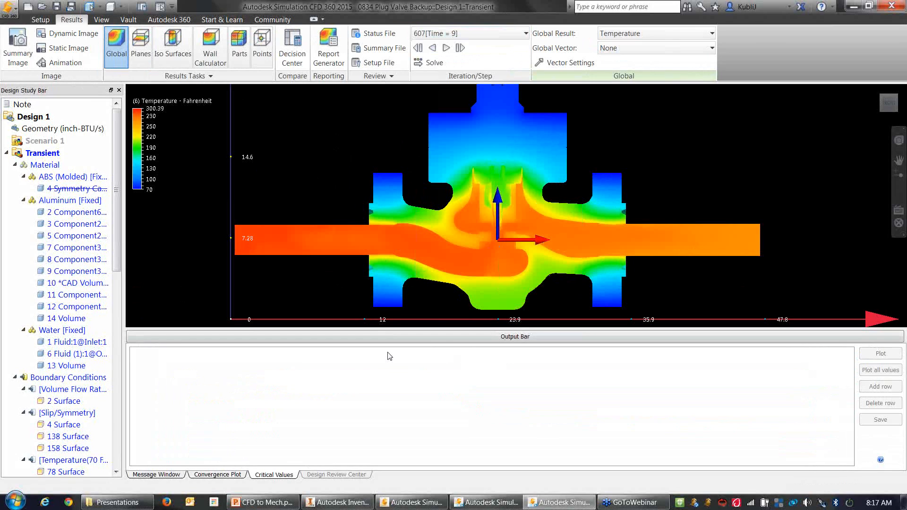
Switch to the goalpost study and open the completed FieldGoalPost.cfz from the Presentations > Fluid > Complete folder
{"action": "left_click", "coordinate": [487, 502]}
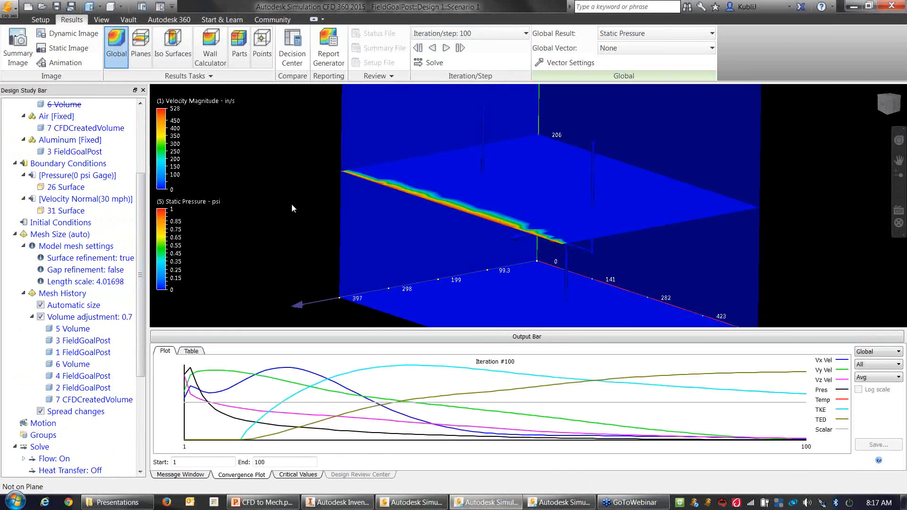
{"action": "middle_click_drag", "start_coordinate": [588, 188], "coordinate": [633, 200], "text": "shift"}
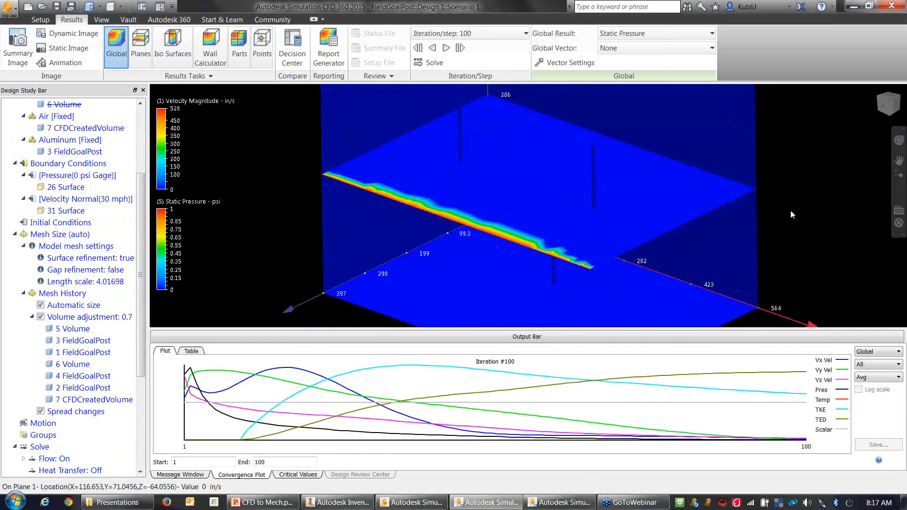
{"action": "left_click", "coordinate": [42, 7]}
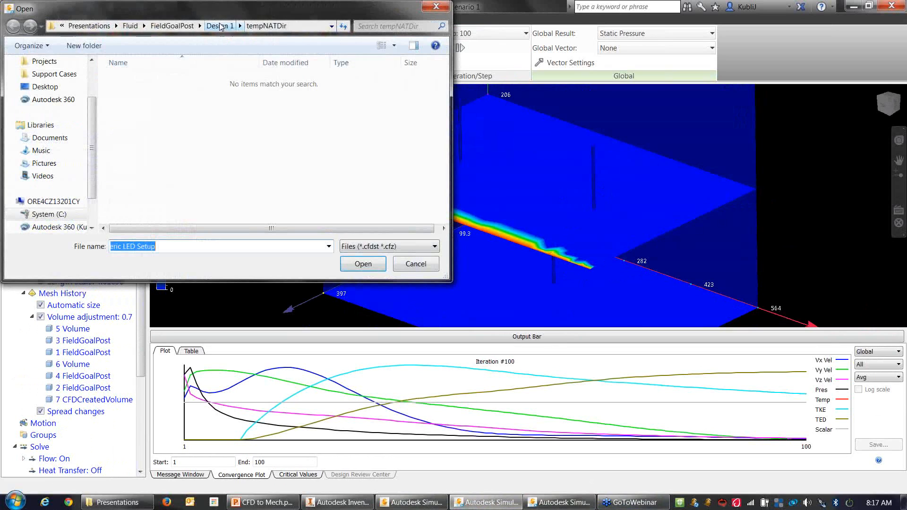
{"action": "left_click", "coordinate": [173, 26]}
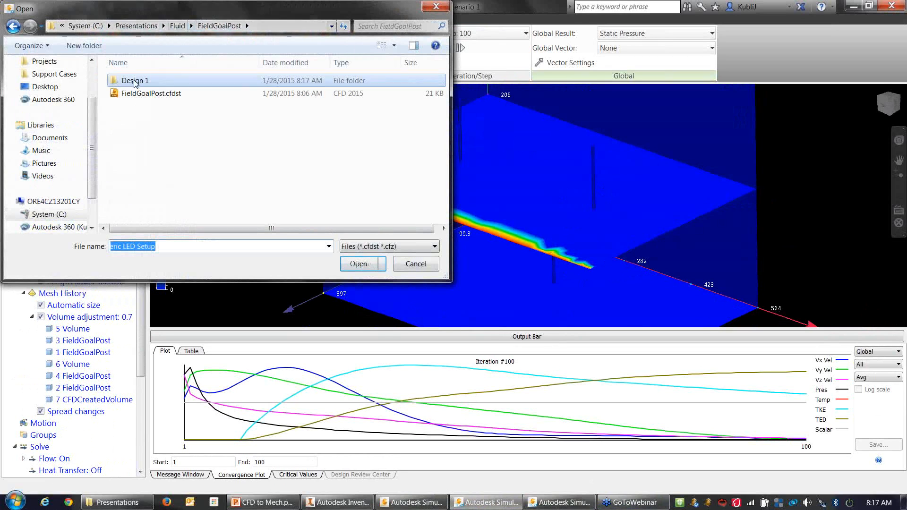
{"action": "left_click", "coordinate": [175, 26]}
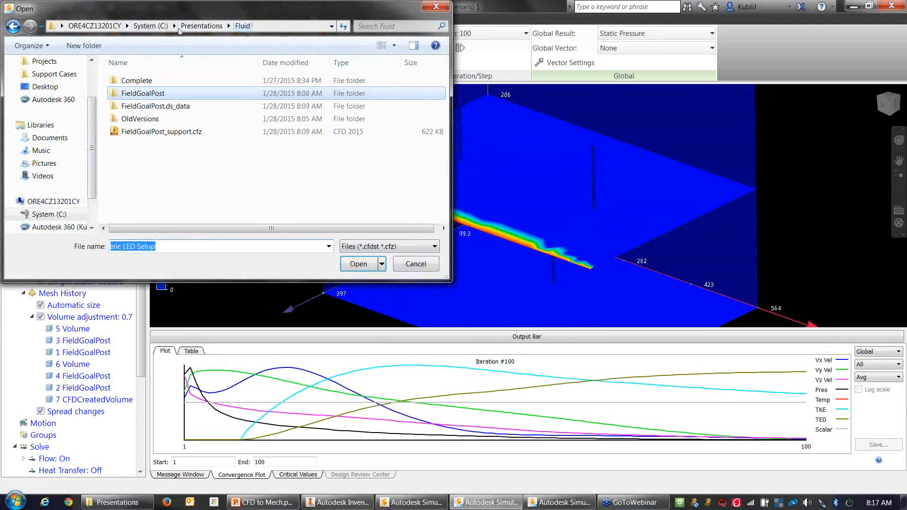
{"action": "double_click", "coordinate": [142, 81]}
{"action": "left_click", "coordinate": [151, 81]}
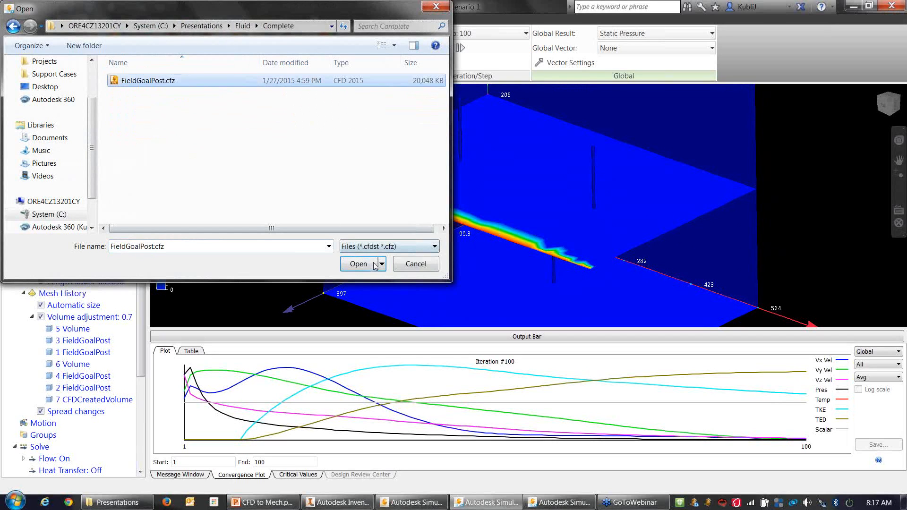
{"action": "left_click", "coordinate": [354, 266]}
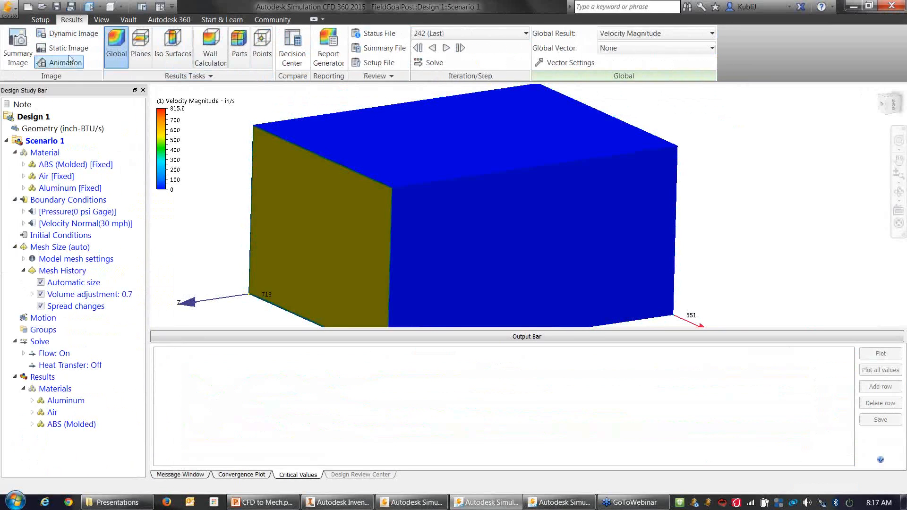
Add a results plane showing velocity magnitude and orient it horizontally, perpendicular to the Y axis
{"action": "left_click", "coordinate": [140, 46]}
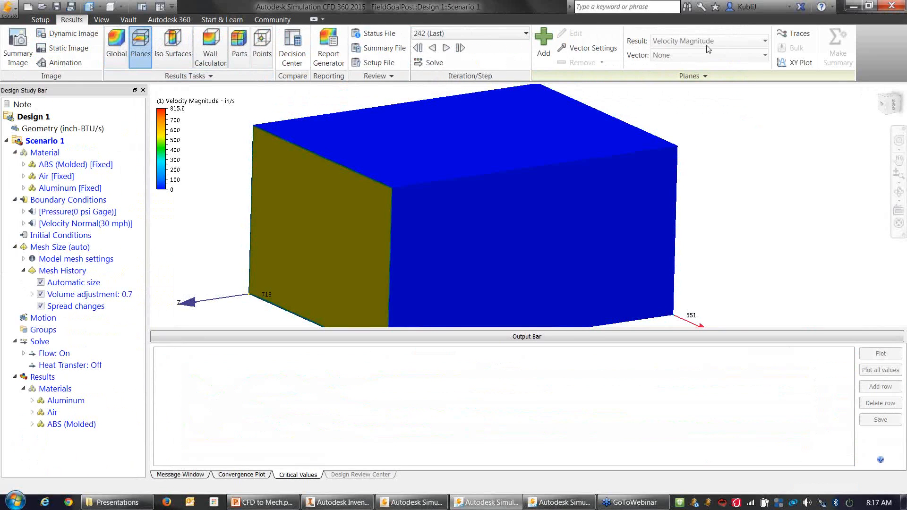
{"action": "left_click", "coordinate": [543, 47]}
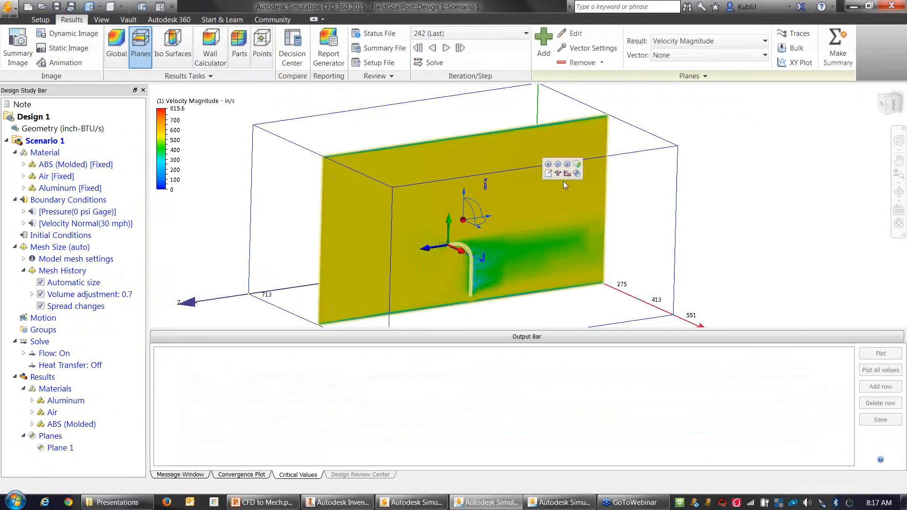
{"action": "left_click", "coordinate": [558, 164]}
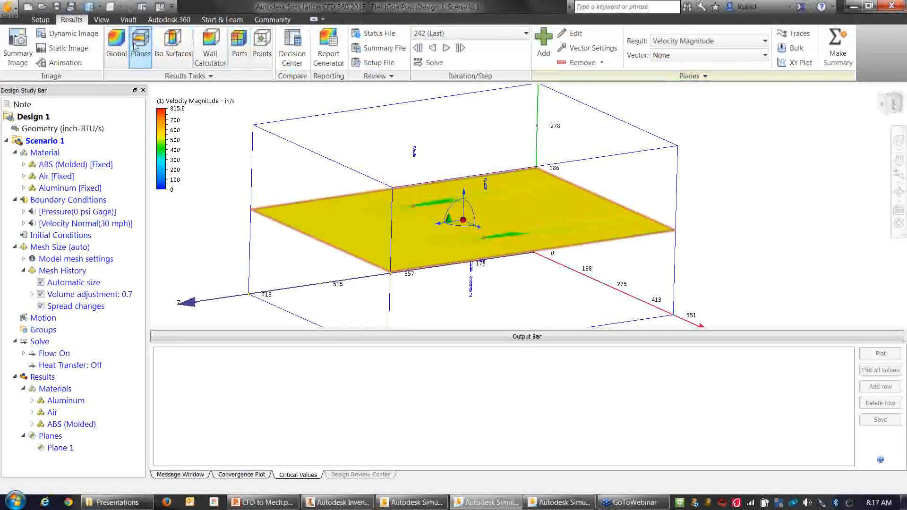
Display the model shaded and set the global result to Static Pressure
{"action": "left_click", "coordinate": [117, 47]}
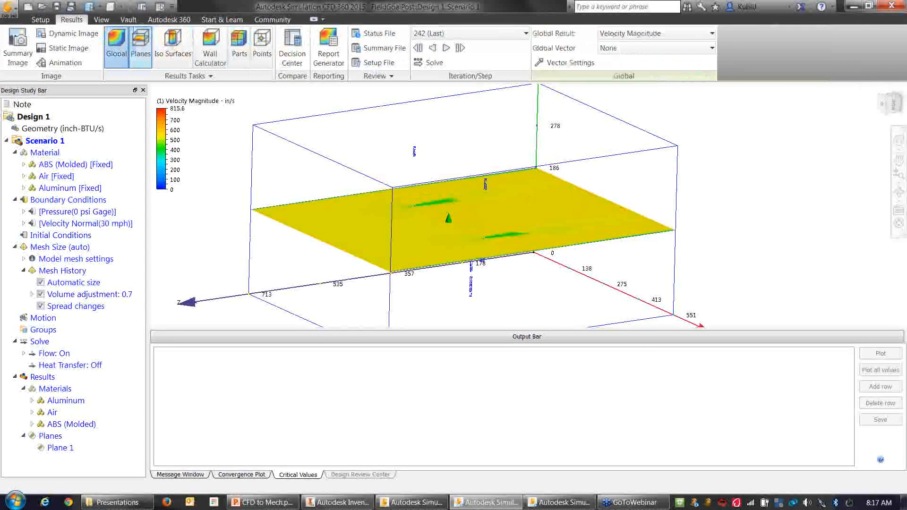
{"action": "left_click", "coordinate": [117, 6]}
{"action": "left_click", "coordinate": [134, 26]}
{"action": "left_click", "coordinate": [656, 34]}
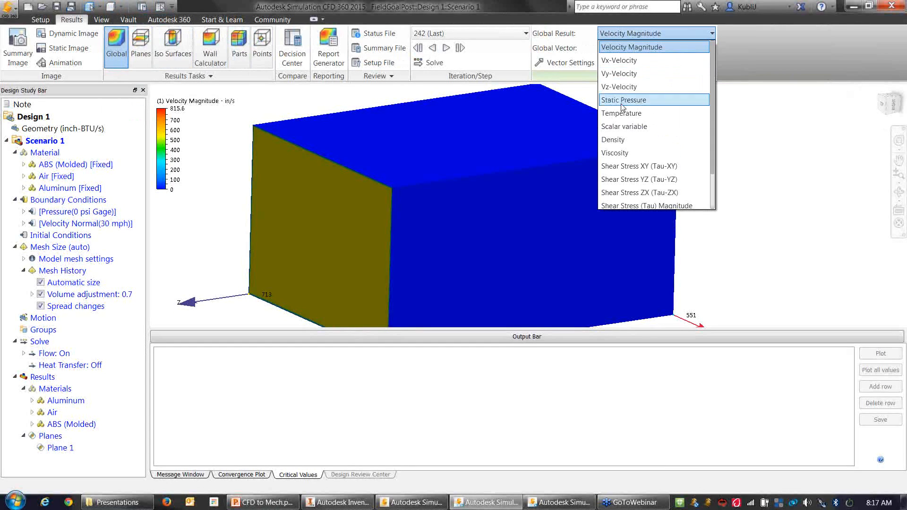
{"action": "left_click", "coordinate": [624, 100]}
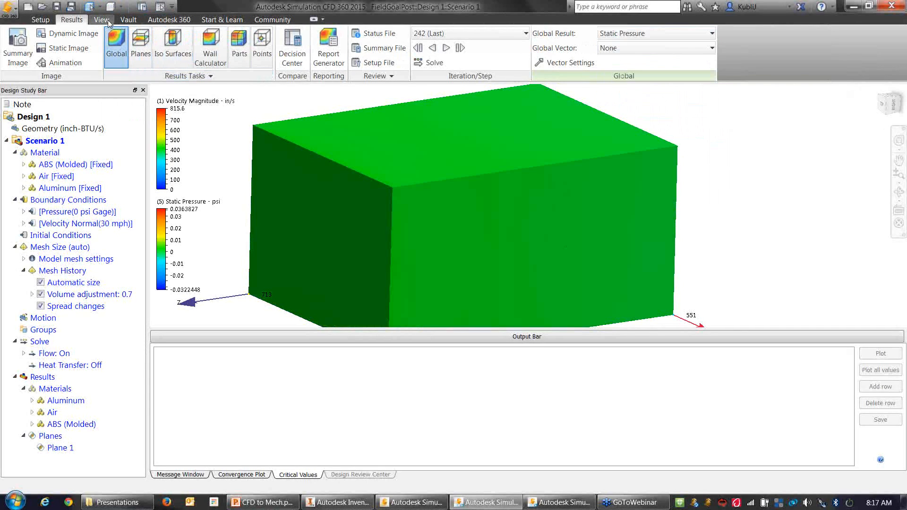
Blank the near outer surfaces of the air volume and examine the static pressure along the goalpost upright
{"action": "left_click", "coordinate": [101, 19]}
{"action": "left_click", "coordinate": [276, 48]}
{"action": "left_click", "coordinate": [387, 138]}
{"action": "left_click", "coordinate": [370, 220]}
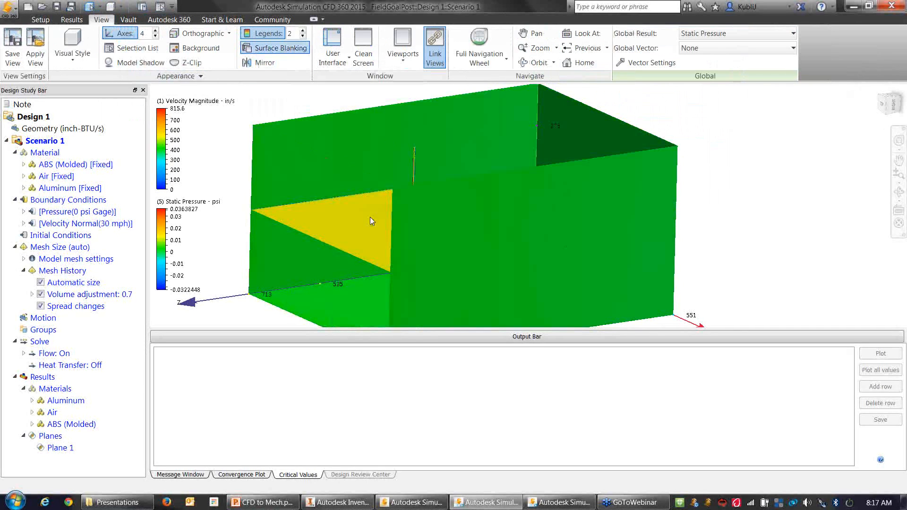
{"action": "left_click", "coordinate": [510, 254]}
{"action": "scroll", "coordinate": [509, 254], "scroll_direction": "up", "scroll_amount": 5}
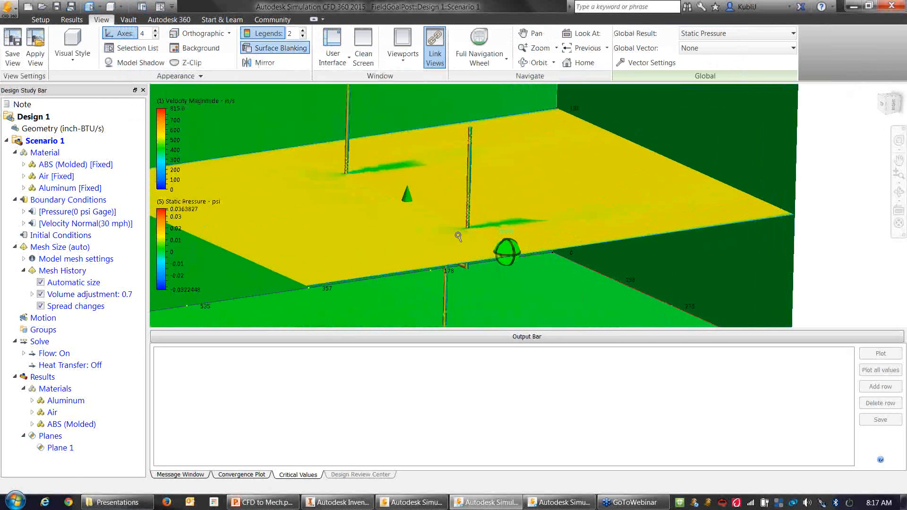
{"action": "scroll", "coordinate": [458, 237], "scroll_direction": "up", "scroll_amount": 6}
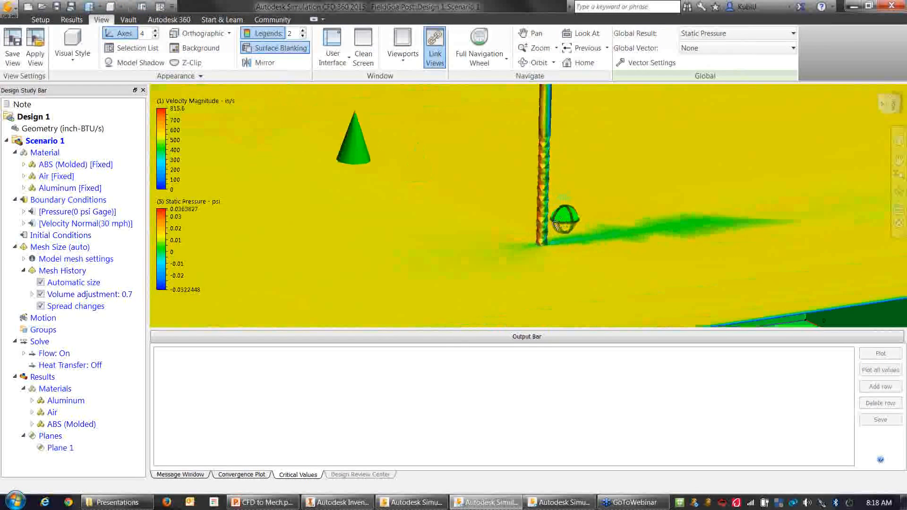
{"action": "scroll", "coordinate": [556, 225], "scroll_direction": "up", "scroll_amount": 2}
{"action": "scroll", "coordinate": [523, 236], "scroll_direction": "down", "scroll_amount": 3}
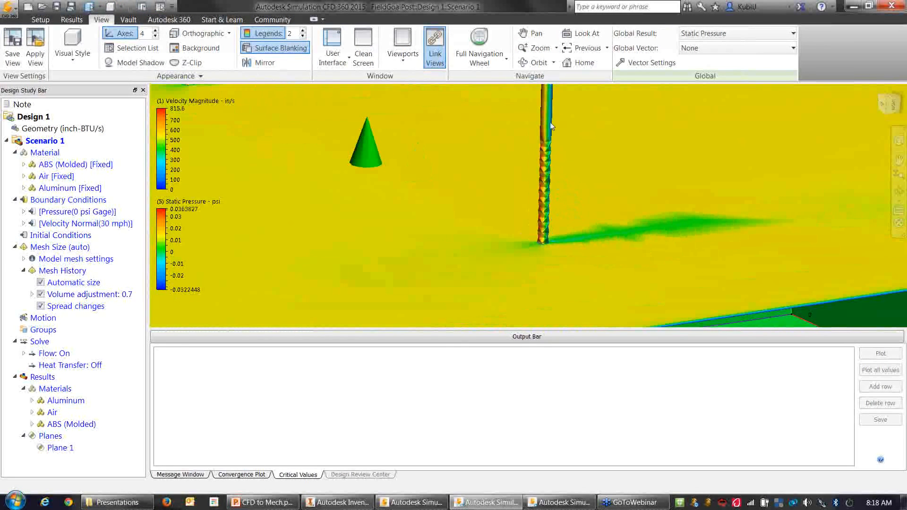
{"action": "scroll", "coordinate": [515, 251], "scroll_direction": "down", "scroll_amount": 5}
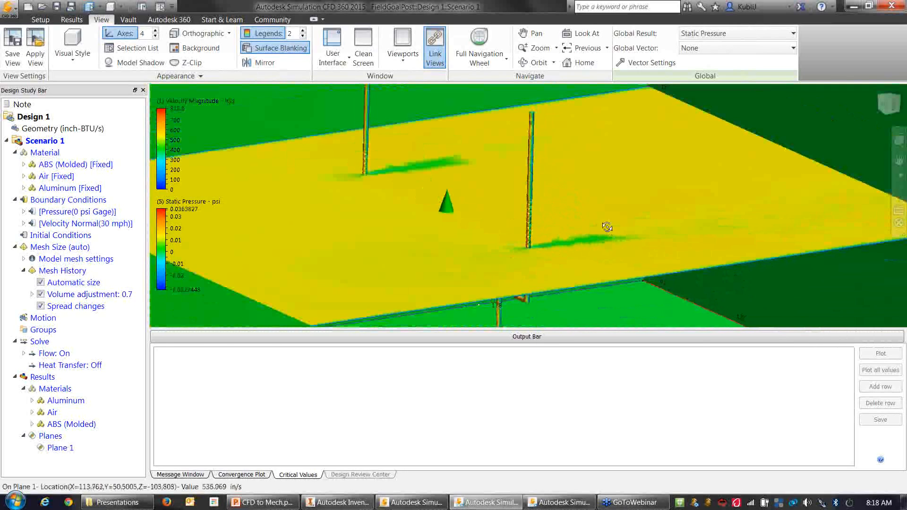
{"action": "scroll", "coordinate": [462, 266], "scroll_direction": "up", "scroll_amount": 2}
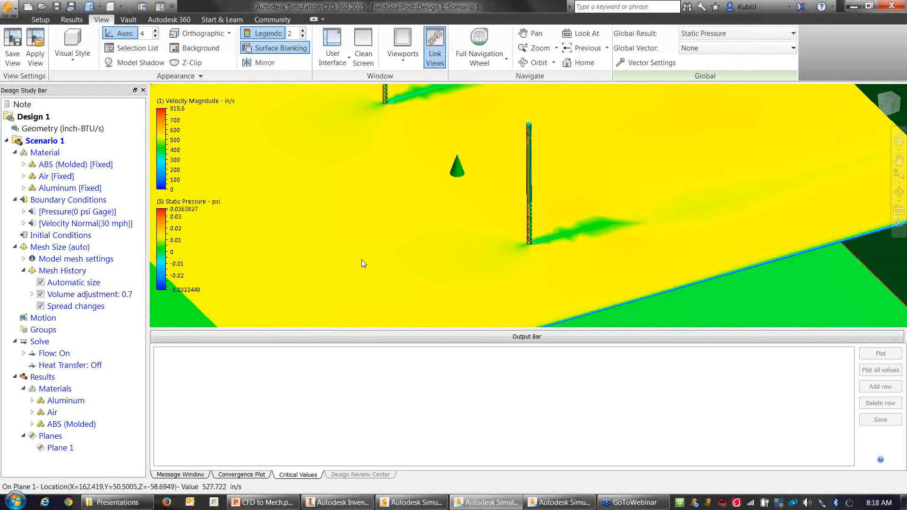
Set the horizontal results plane to show Vz-Velocity and view the whole plane
{"action": "left_click", "coordinate": [39, 21]}
{"action": "left_click", "coordinate": [71, 20]}
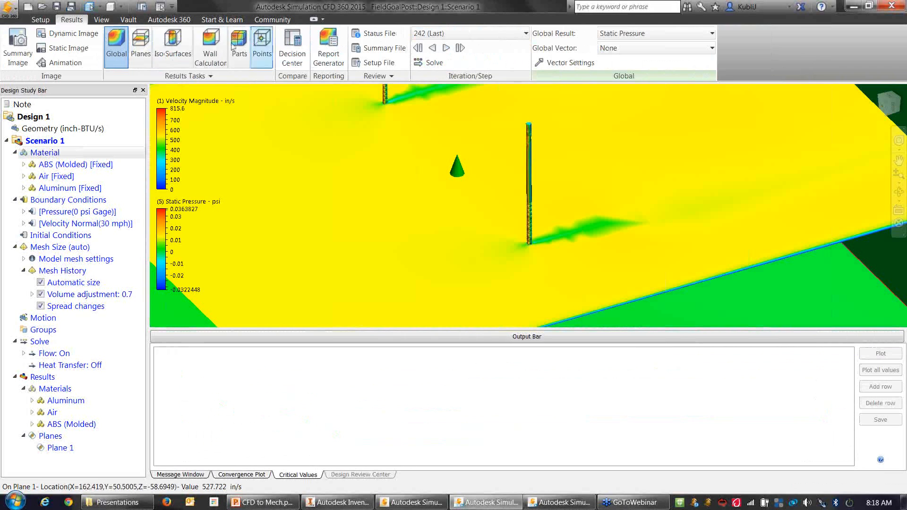
{"action": "left_click", "coordinate": [140, 47]}
{"action": "left_click", "coordinate": [758, 41]}
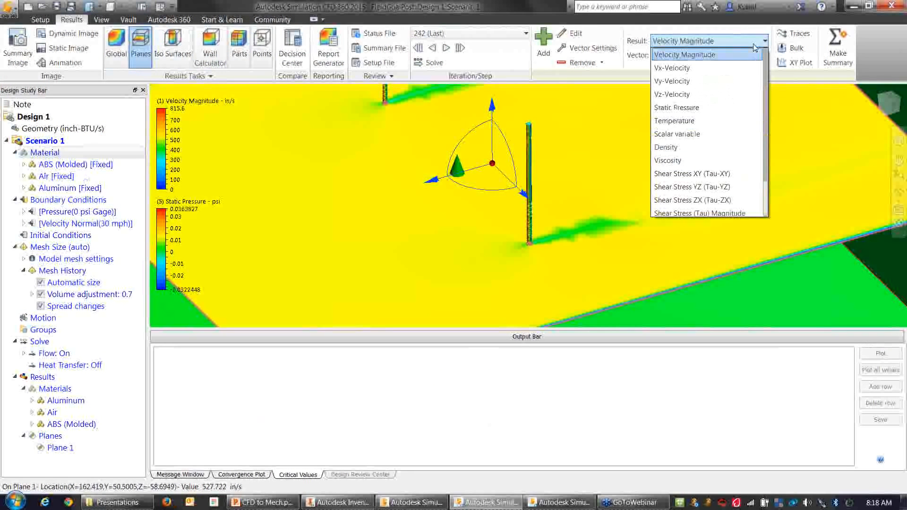
{"action": "left_click", "coordinate": [694, 95]}
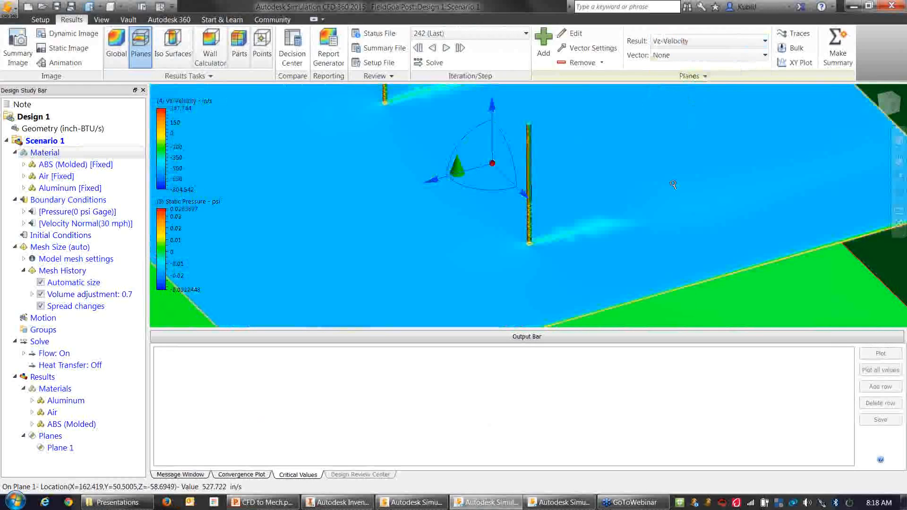
{"action": "scroll", "coordinate": [673, 184], "scroll_direction": "down", "scroll_amount": 2}
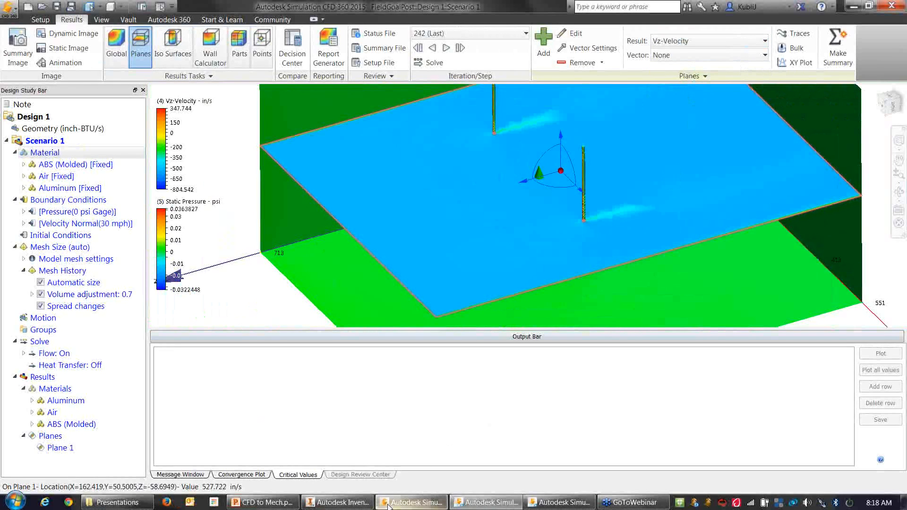
Switch to Simulation Mechanical and set the source of fluid reaction loads to Simulation CFD file in the analysis parameters
{"action": "left_click", "coordinate": [388, 503]}
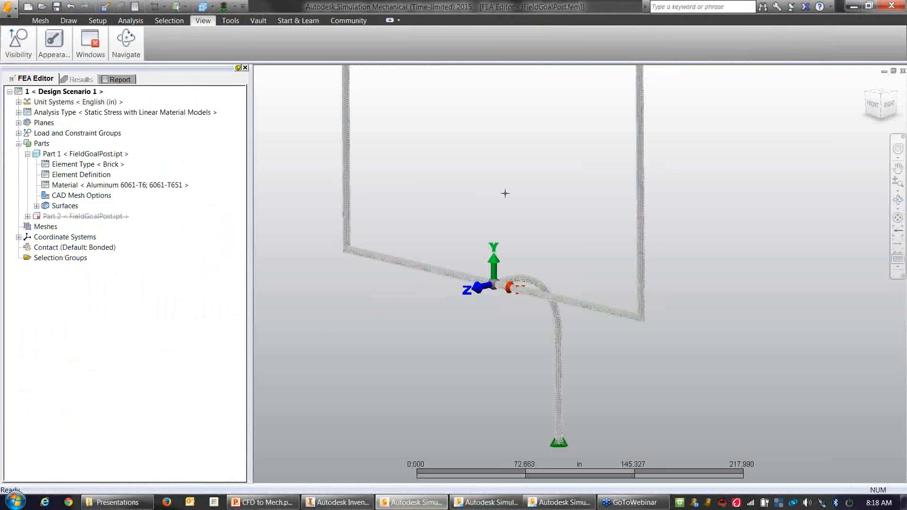
{"action": "left_click", "coordinate": [90, 23]}
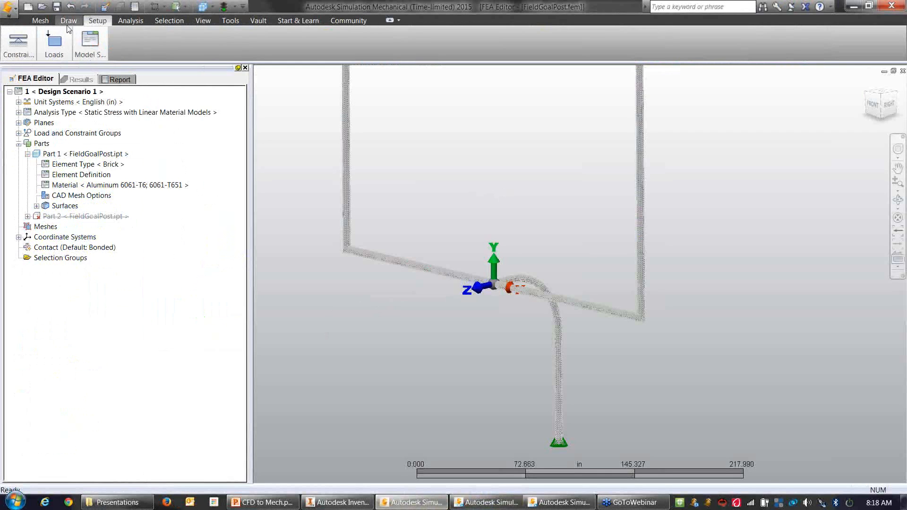
{"action": "left_click", "coordinate": [54, 44]}
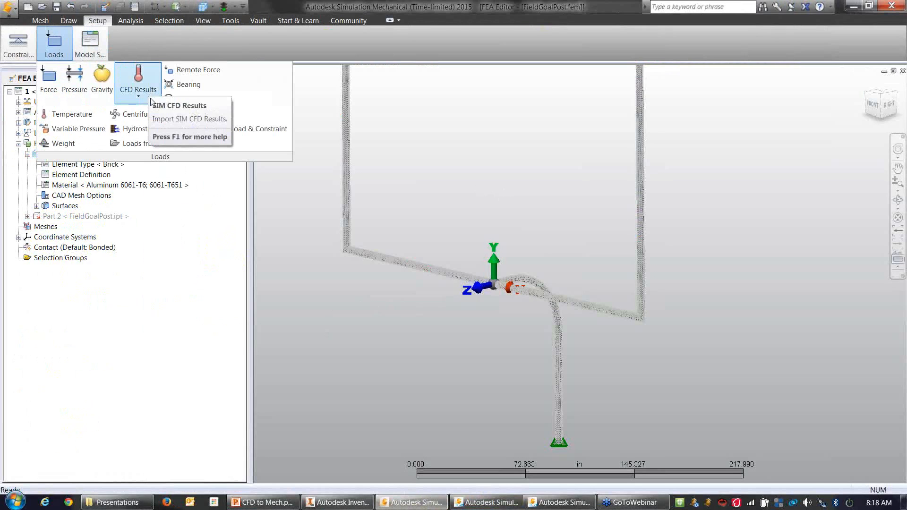
{"action": "left_click", "coordinate": [89, 45]}
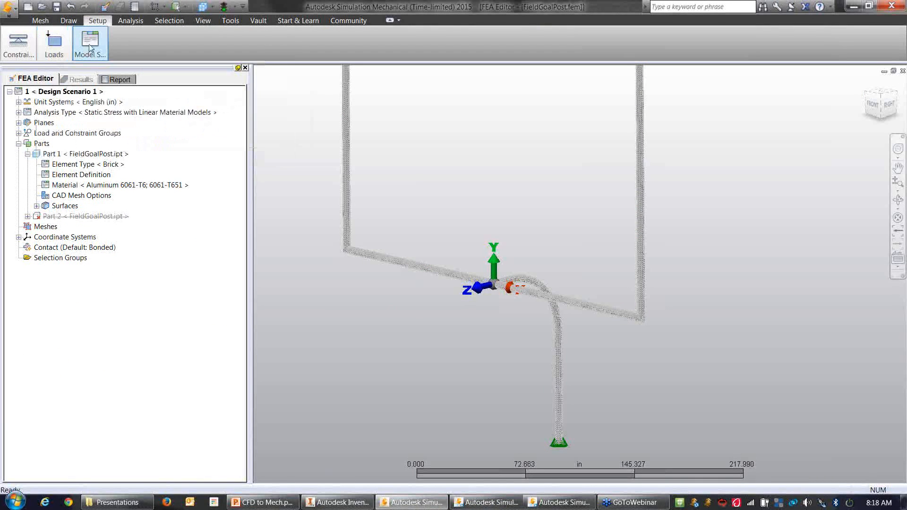
{"action": "left_click", "coordinate": [89, 45]}
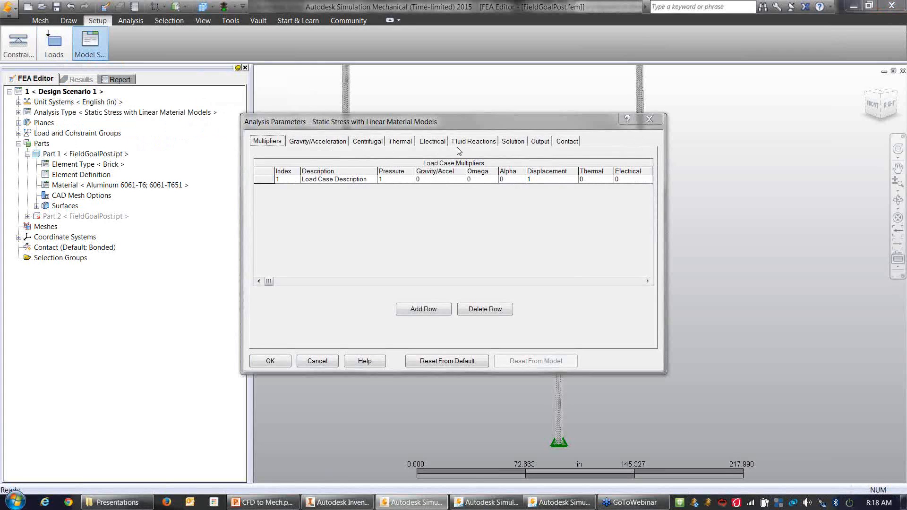
{"action": "left_click", "coordinate": [471, 143]}
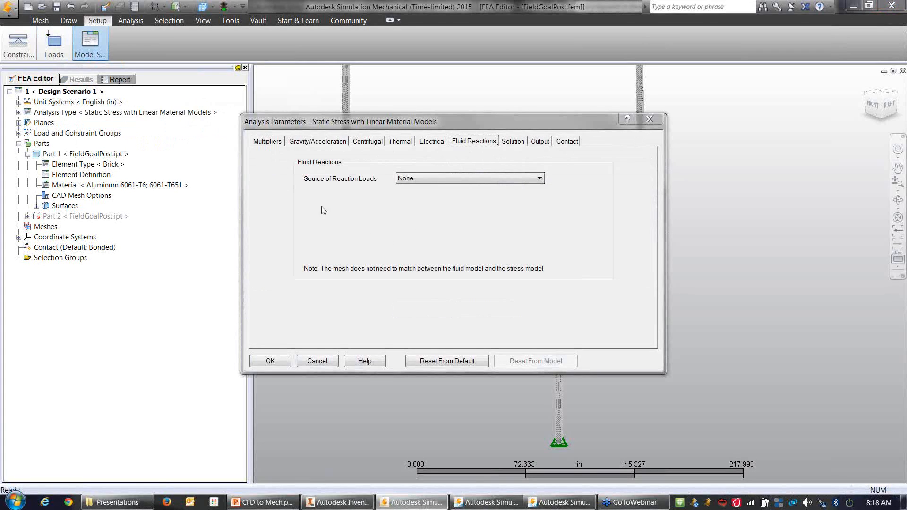
{"action": "left_click", "coordinate": [539, 178]}
{"action": "left_click", "coordinate": [456, 194]}
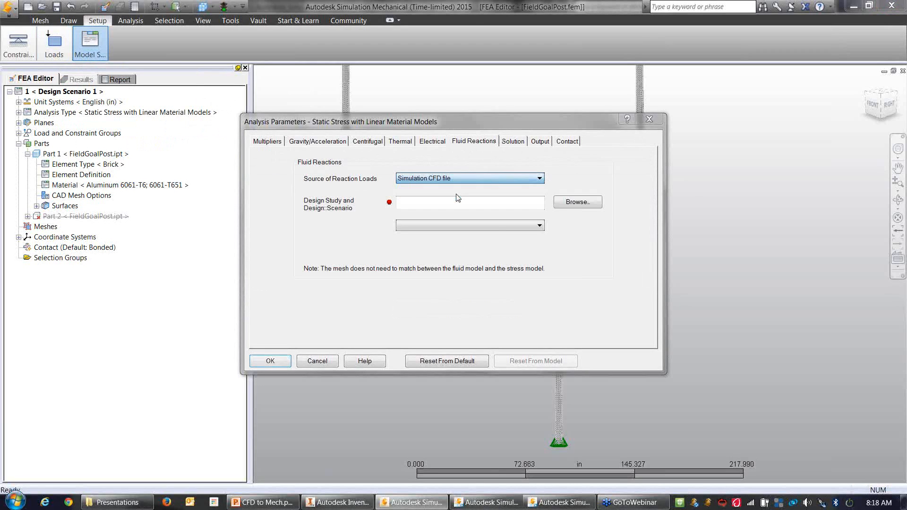
Choose FieldGoalPost.cfdst from the Presentations > Fluid > Complete > FieldGoalPost folder as the design study for the reaction loads
{"action": "left_click", "coordinate": [577, 202]}
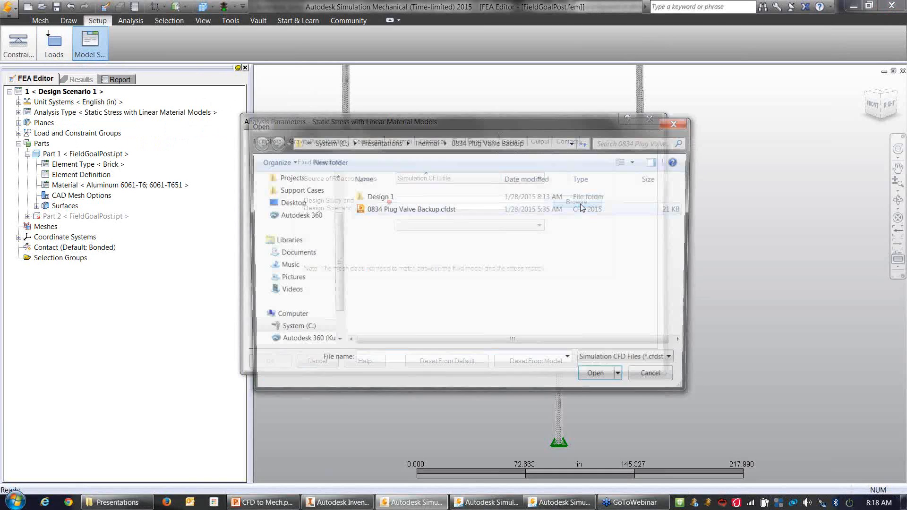
{"action": "left_click", "coordinate": [379, 141]}
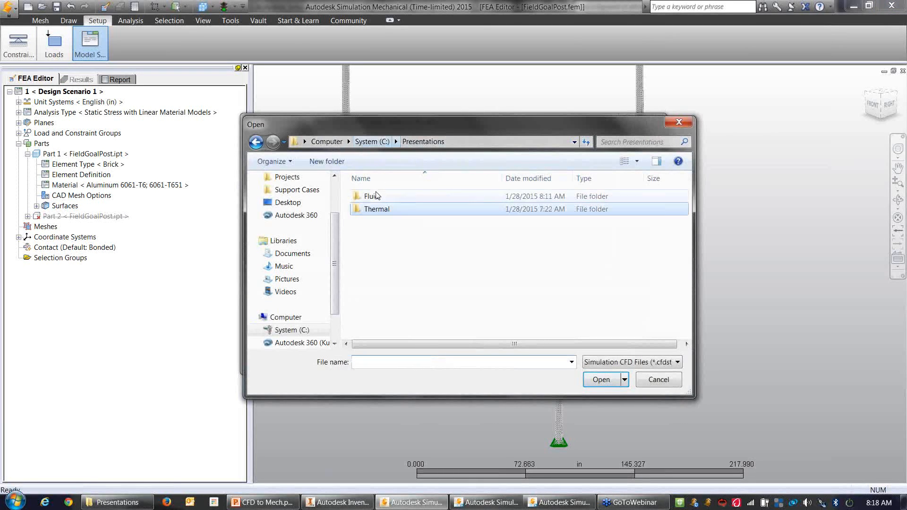
{"action": "double_click", "coordinate": [376, 196]}
{"action": "double_click", "coordinate": [379, 197]}
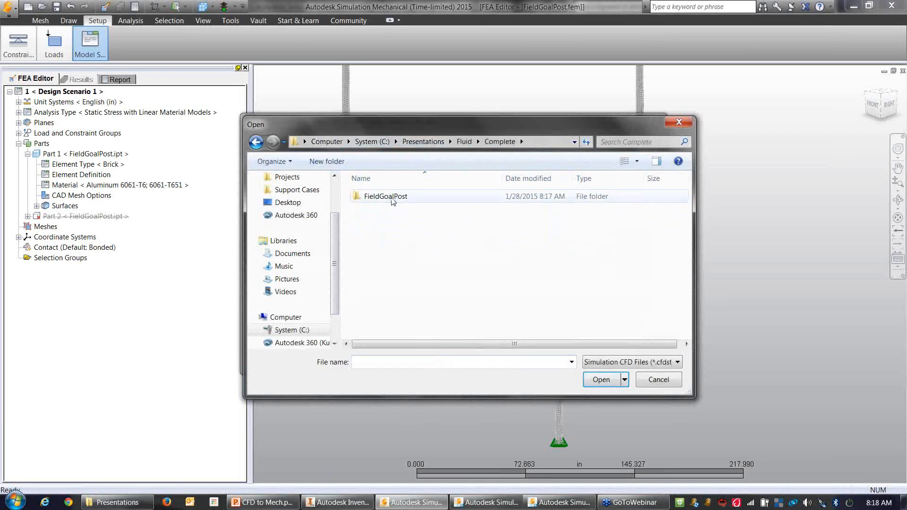
{"action": "double_click", "coordinate": [383, 196]}
{"action": "left_click", "coordinate": [382, 210]}
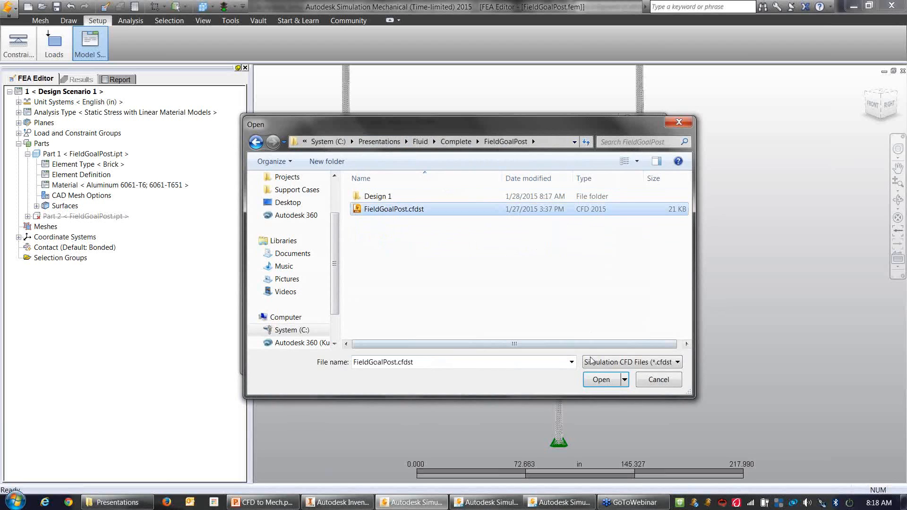
{"action": "left_click", "coordinate": [603, 381]}
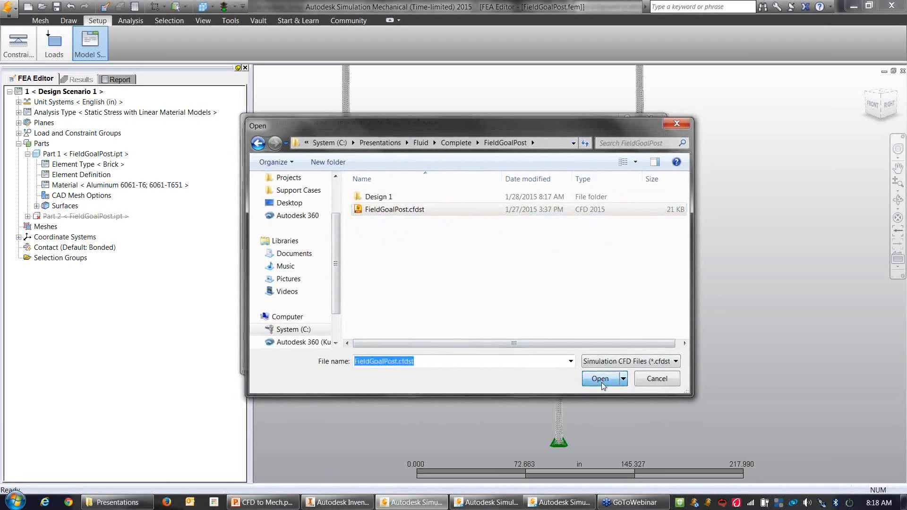
Try to choose the design scenario and the step to use for the fluid reaction loads
{"action": "left_click", "coordinate": [541, 227]}
{"action": "left_click", "coordinate": [541, 229]}
{"action": "left_click", "coordinate": [541, 249]}
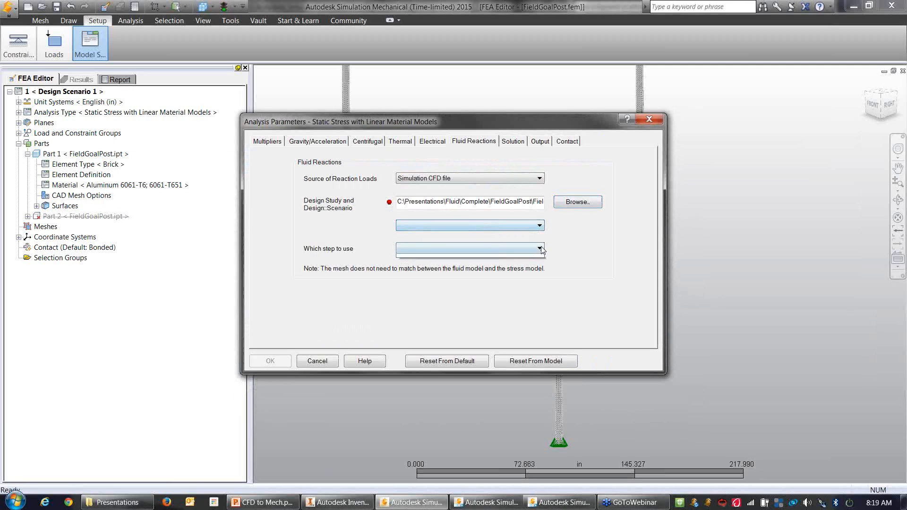
{"action": "left_click", "coordinate": [541, 249]}
{"action": "left_click", "coordinate": [541, 226]}
{"action": "left_click", "coordinate": [542, 227]}
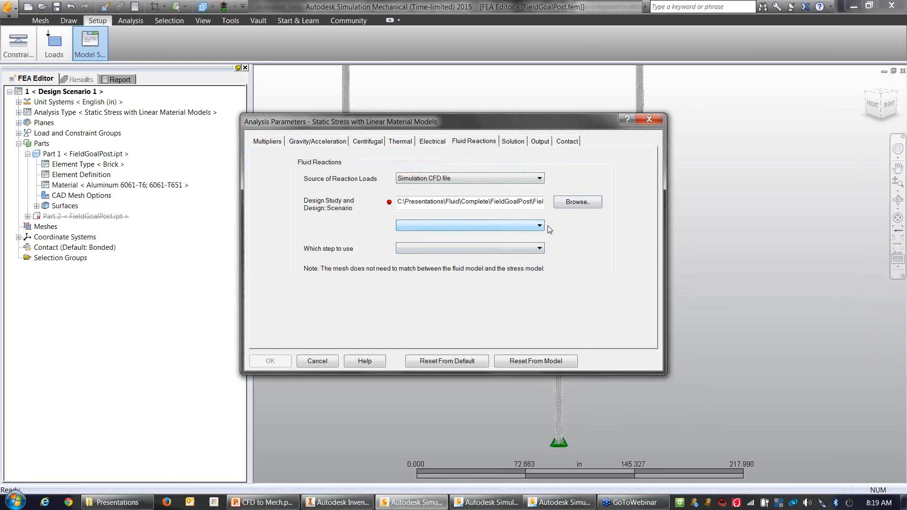
{"action": "left_click", "coordinate": [541, 225]}
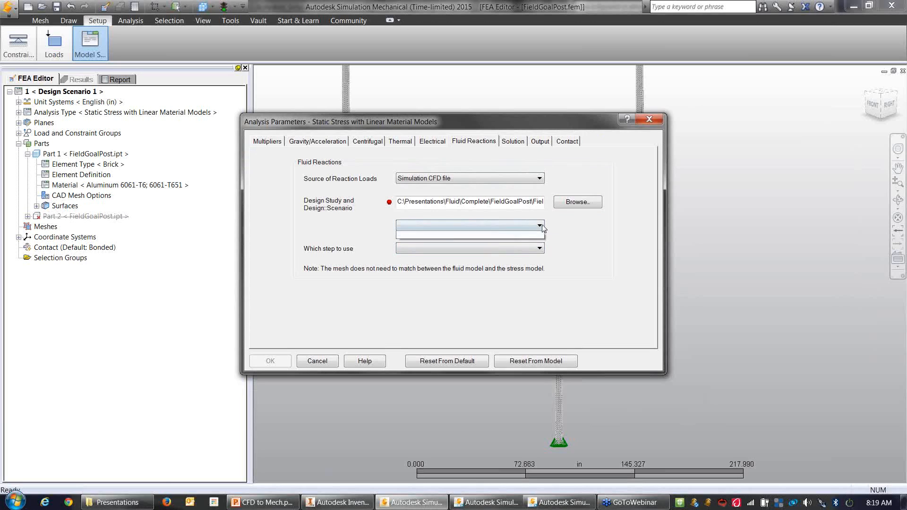
{"action": "left_click", "coordinate": [539, 248]}
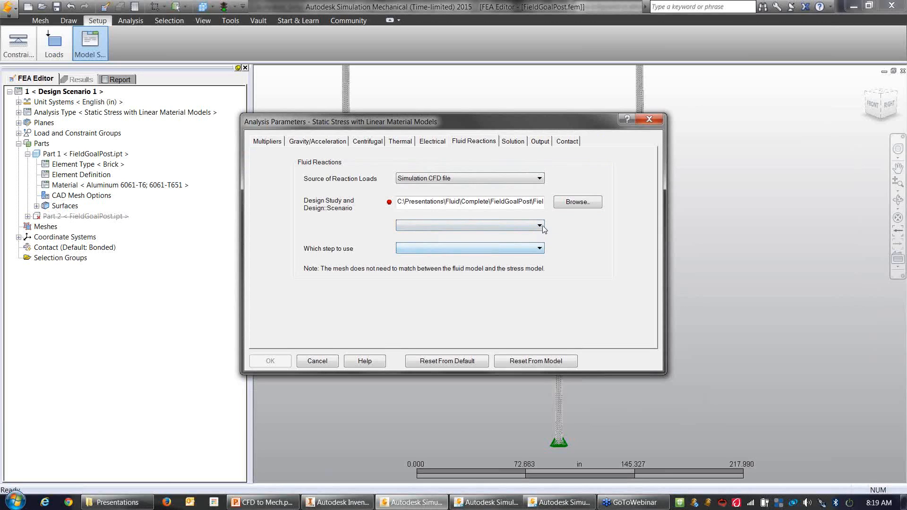
{"action": "left_click", "coordinate": [541, 226]}
{"action": "left_click", "coordinate": [539, 250]}
{"action": "left_click", "coordinate": [537, 251]}
{"action": "left_click", "coordinate": [539, 251]}
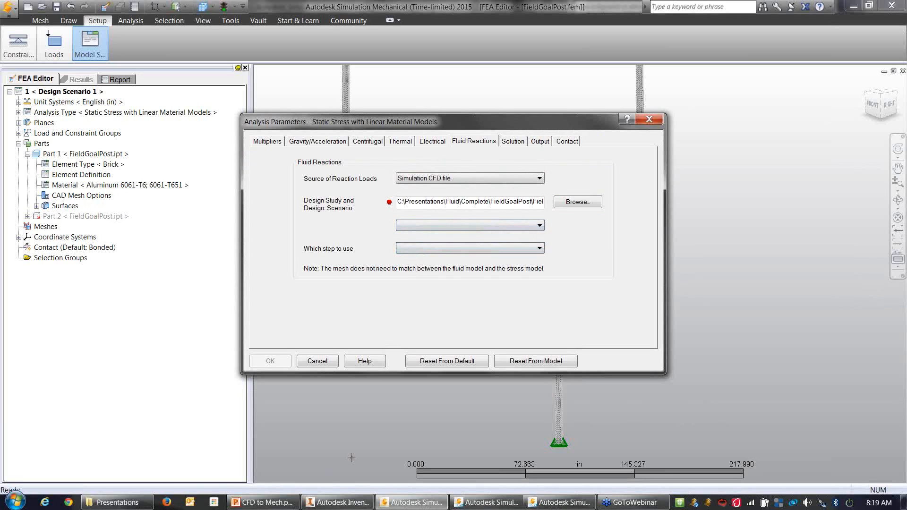
Close the FieldGoalPost design study in Simulation CFD, then return to Simulation Mechanical and cancel the analysis parameters
{"action": "left_click", "coordinate": [507, 504]}
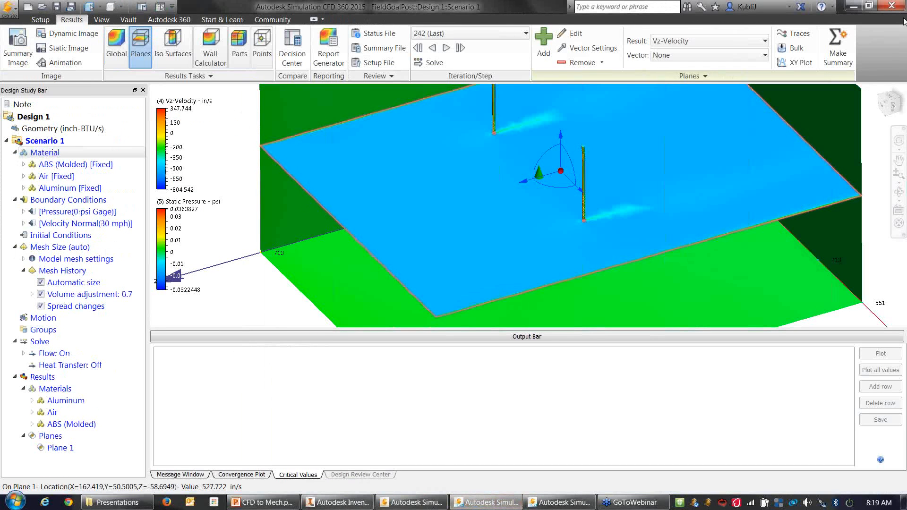
{"action": "left_click", "coordinate": [891, 6]}
{"action": "left_click", "coordinate": [419, 261]}
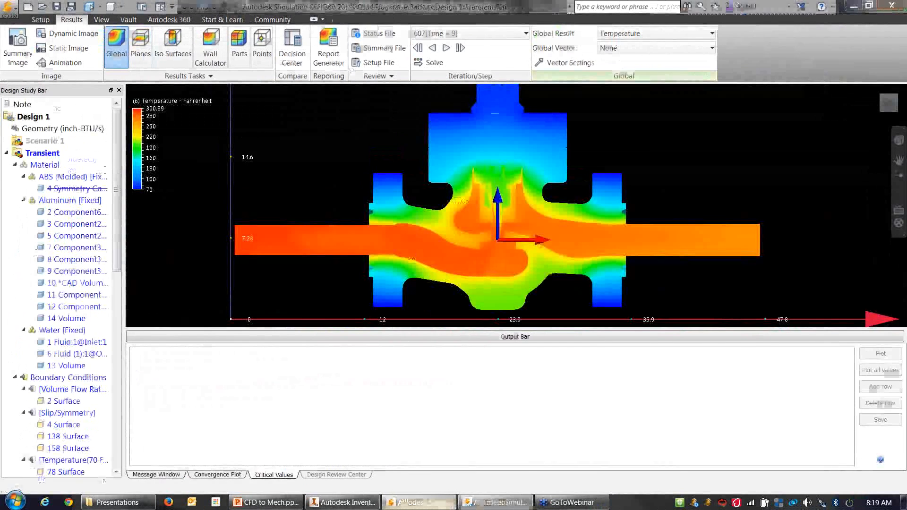
{"action": "left_click", "coordinate": [397, 502]}
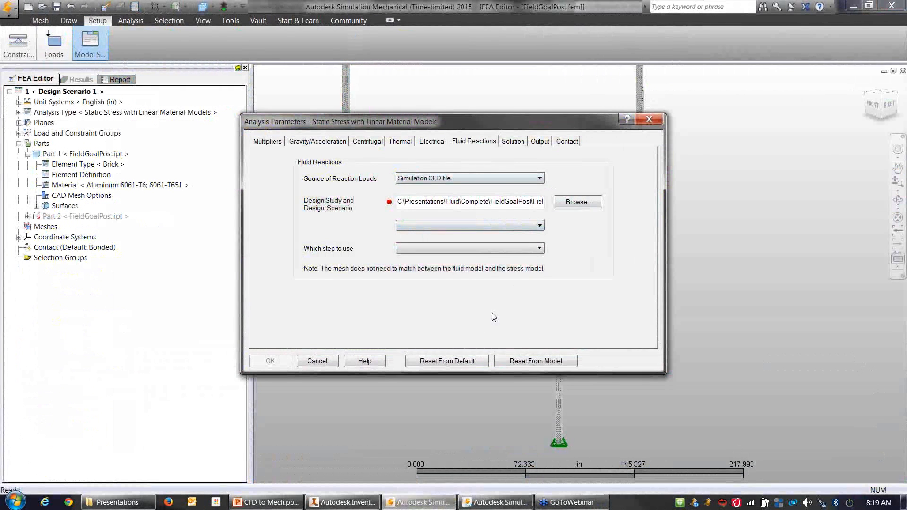
{"action": "left_click", "coordinate": [317, 362]}
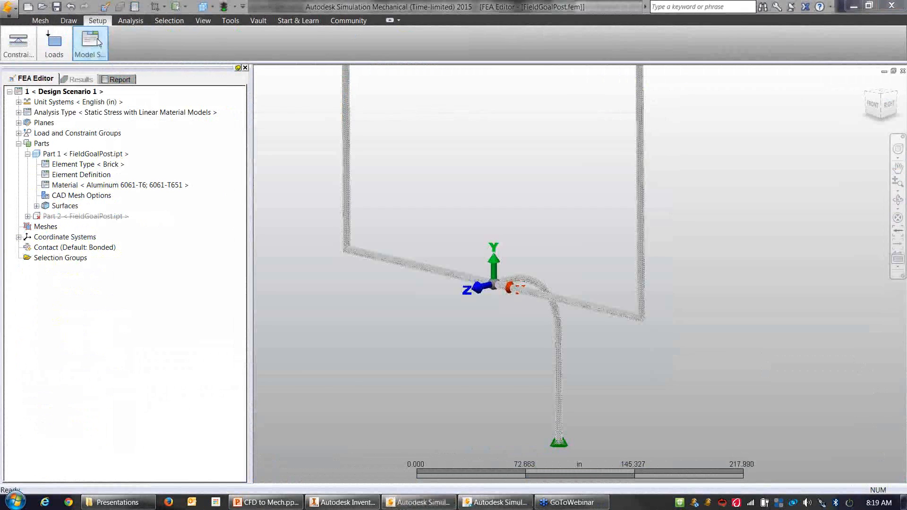
Set the source of reaction loads to Simulation CFD file in the analysis parameters and choose FieldGoalPost.cfdst as the design study
{"action": "mouse_move", "coordinate": [96, 52]}
{"action": "left_click", "coordinate": [128, 76]}
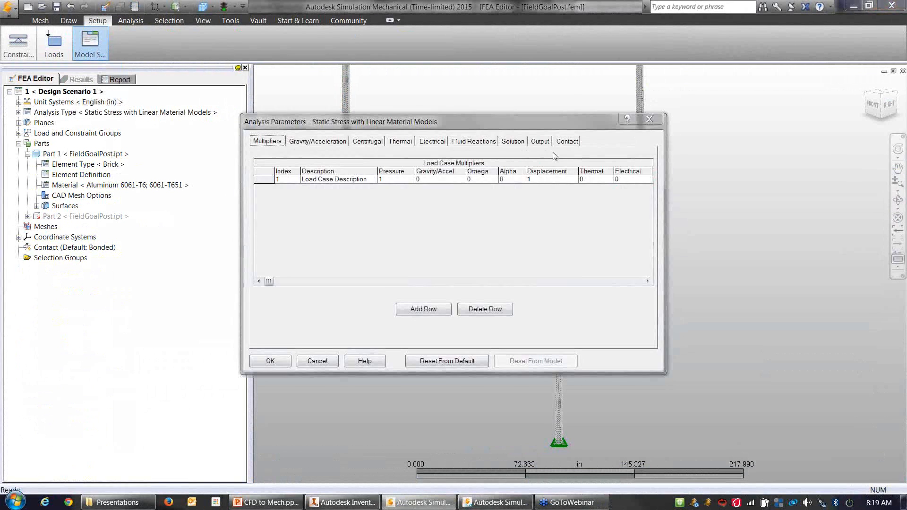
{"action": "left_click", "coordinate": [474, 141]}
{"action": "left_click", "coordinate": [487, 178]}
{"action": "left_click", "coordinate": [457, 196]}
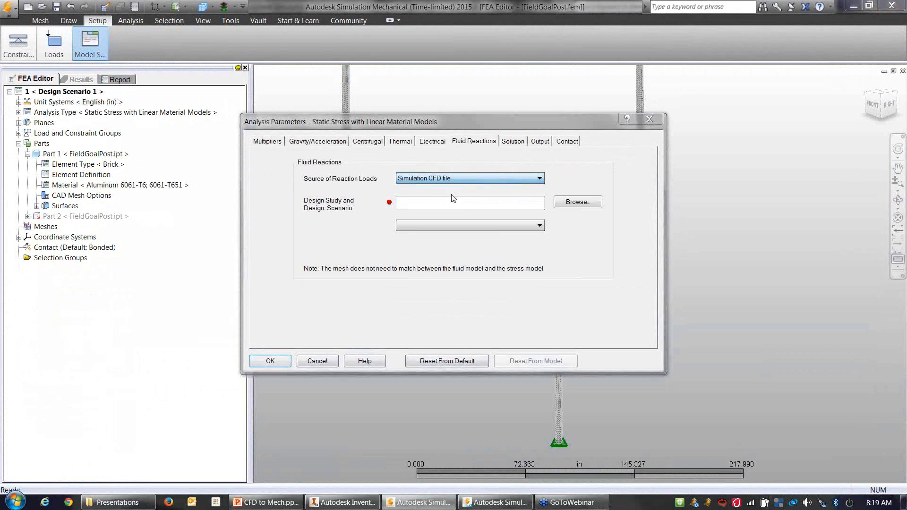
{"action": "left_click", "coordinate": [576, 203]}
{"action": "left_click", "coordinate": [407, 209]}
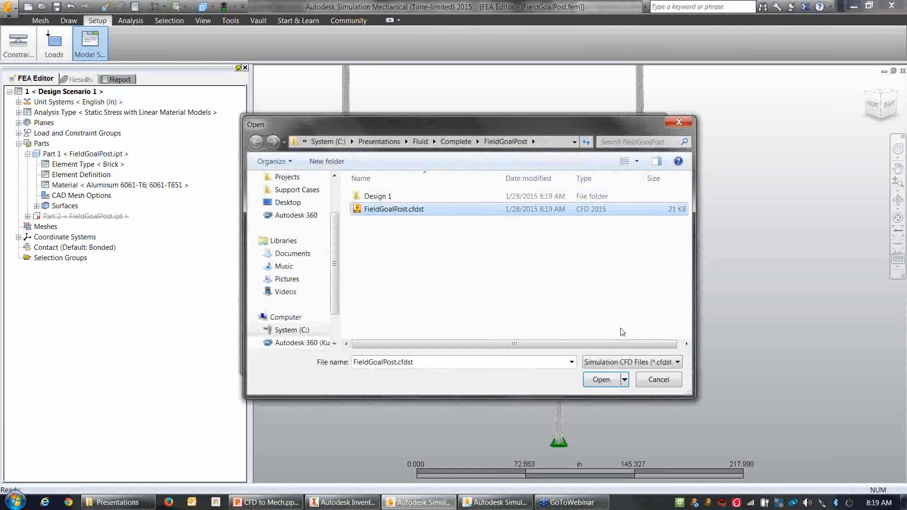
{"action": "left_click", "coordinate": [602, 380]}
Select Design 1::Scenario 1 for the fluid reaction loads and accept the analysis parameters
{"action": "left_click", "coordinate": [540, 226]}
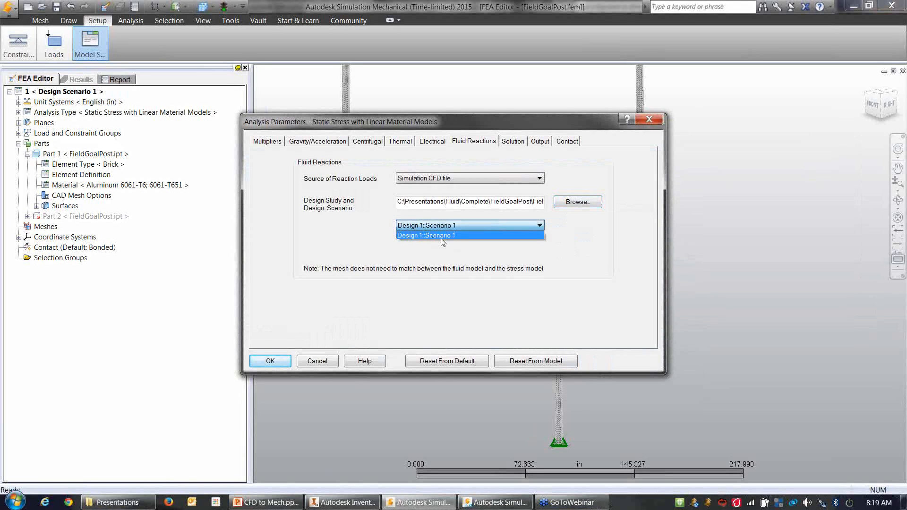
{"action": "left_click", "coordinate": [424, 236]}
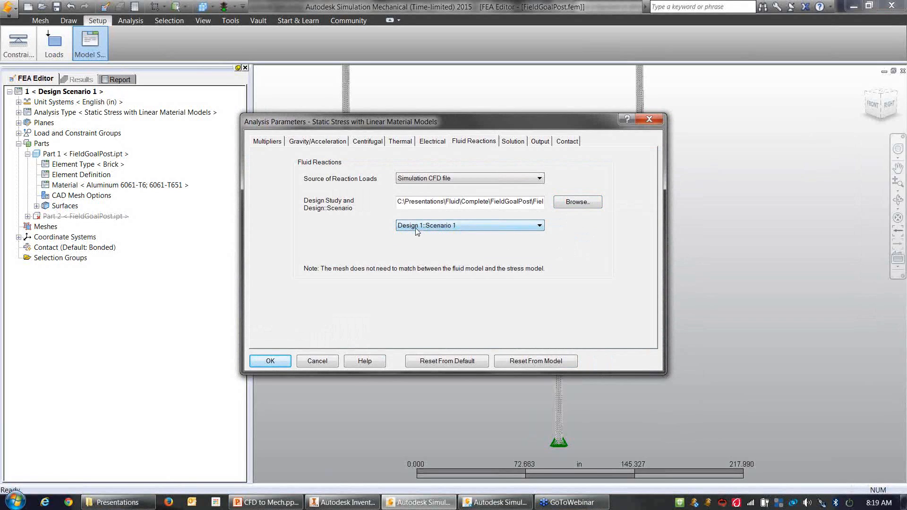
{"action": "left_click", "coordinate": [542, 229]}
{"action": "left_click", "coordinate": [591, 233]}
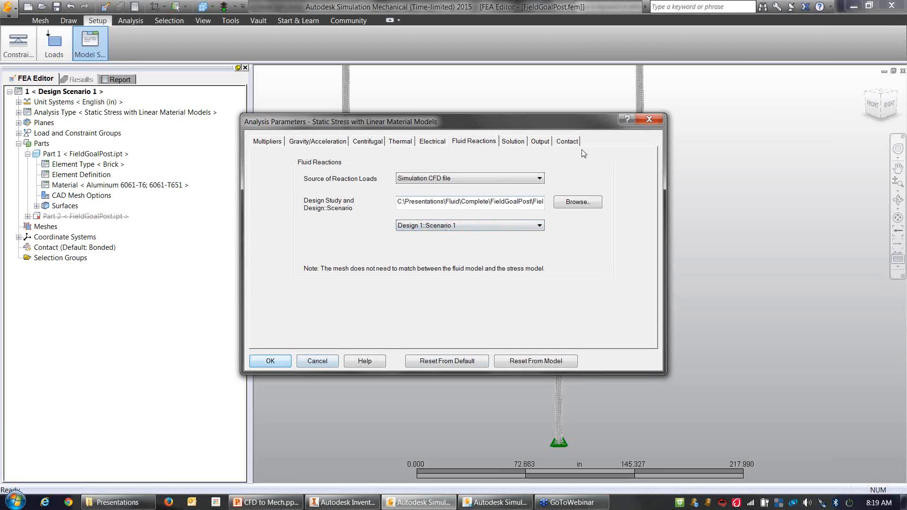
{"action": "left_click", "coordinate": [279, 143]}
{"action": "left_click", "coordinate": [487, 141]}
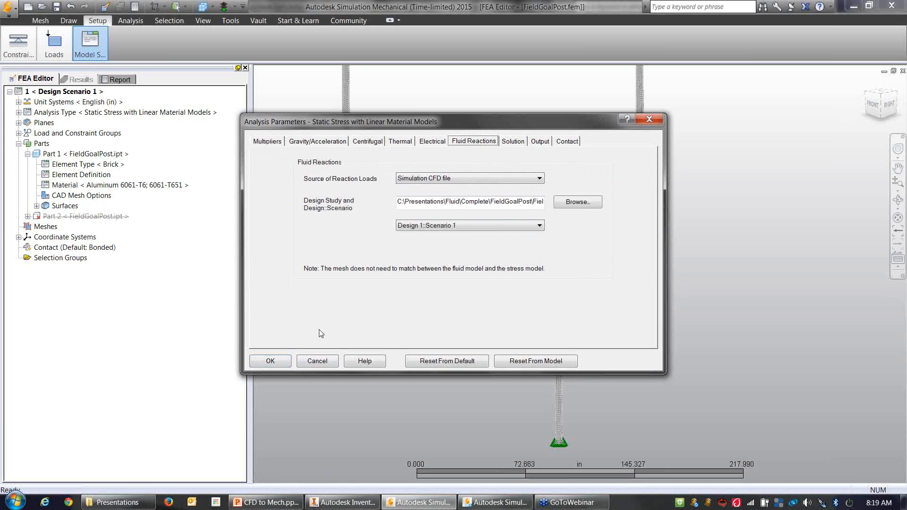
{"action": "left_click", "coordinate": [270, 361]}
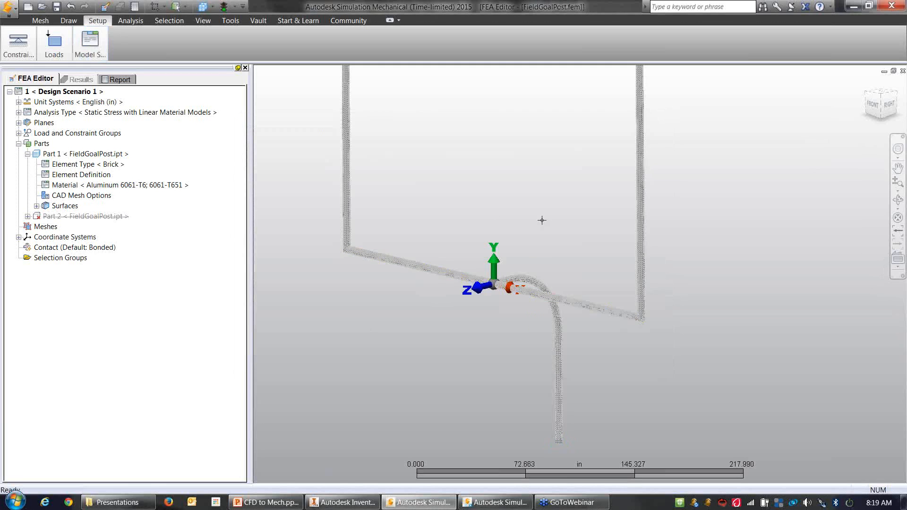
Run the static stress analysis of the goalpost
{"action": "left_click", "coordinate": [223, 7]}
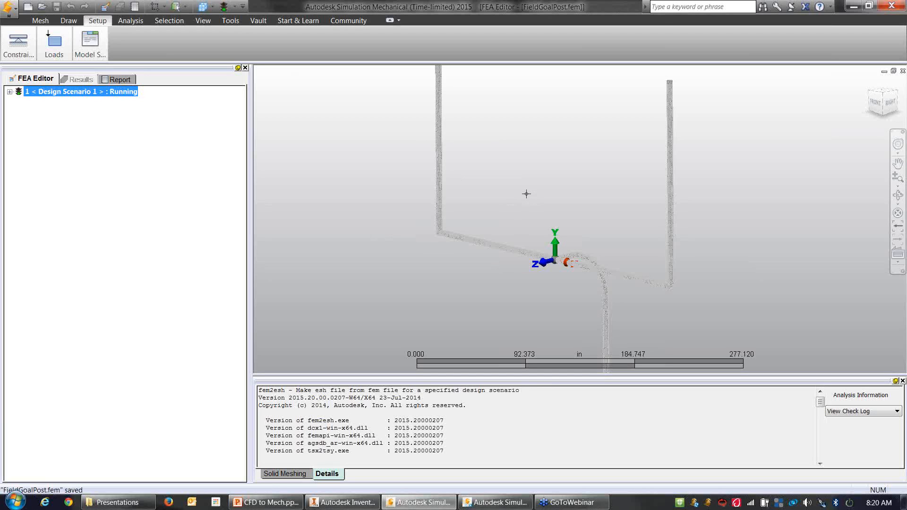
{"action": "left_click", "coordinate": [487, 503]}
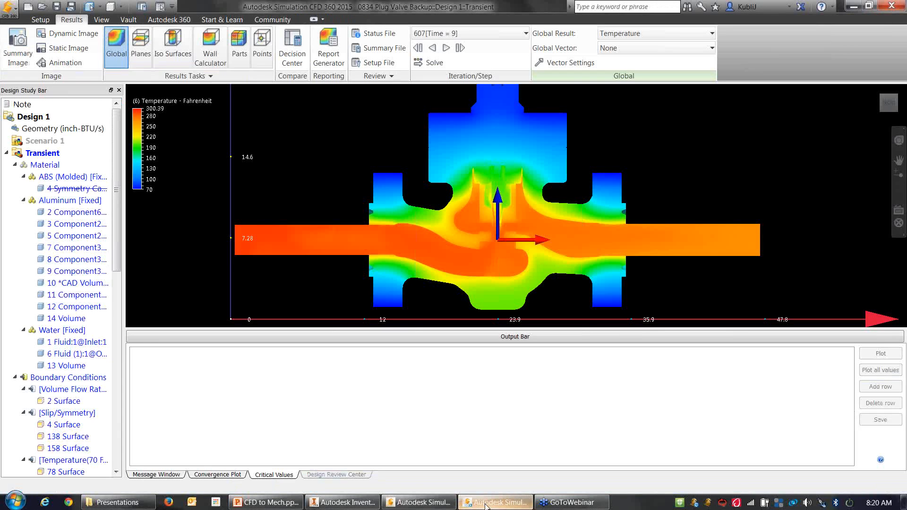
{"action": "left_click", "coordinate": [487, 504]}
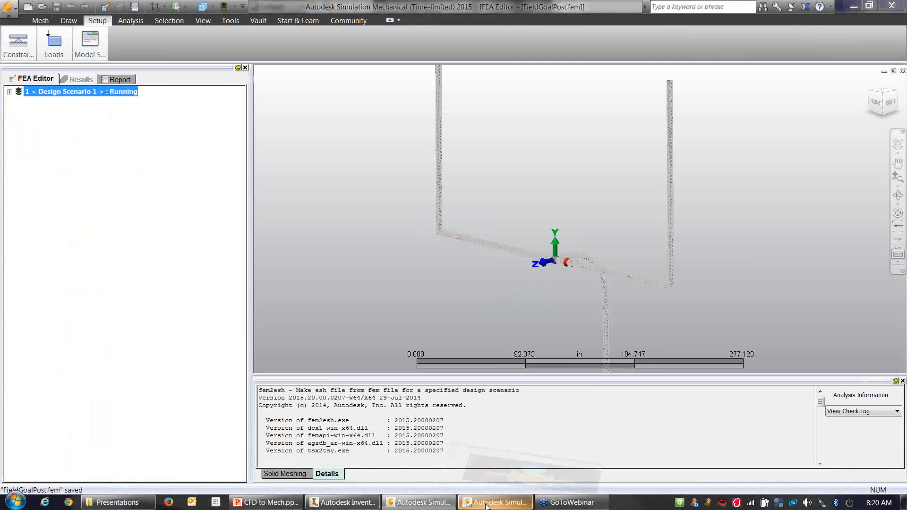
{"action": "left_click", "coordinate": [273, 503]}
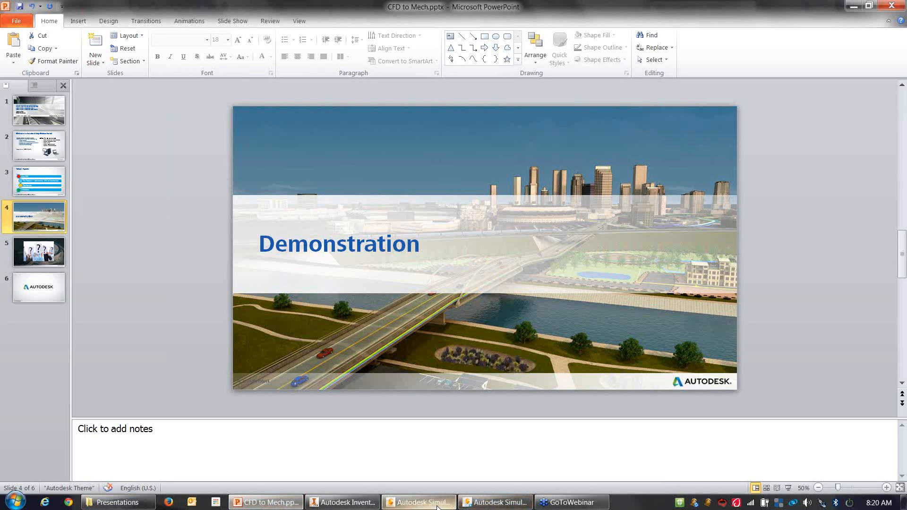
{"action": "left_click", "coordinate": [419, 503]}
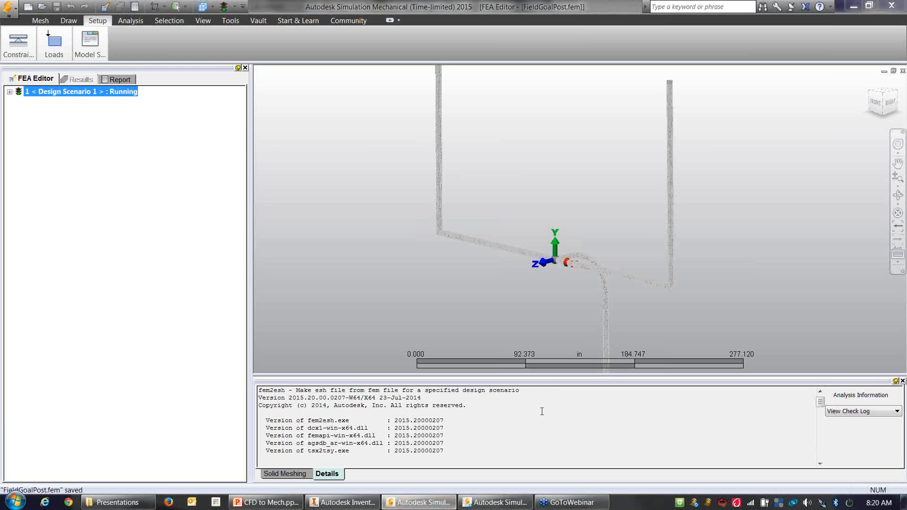
View the solve log of the running analysis and close the log pane once the displacement results appear
{"action": "left_click", "coordinate": [863, 412]}
{"action": "left_click", "coordinate": [858, 429]}
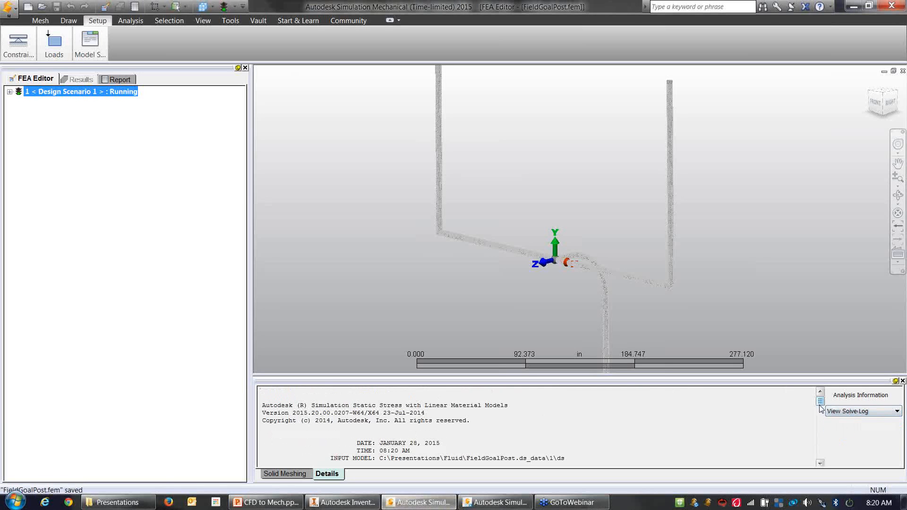
{"action": "left_click_drag", "start_coordinate": [823, 431], "coordinate": [829, 466]}
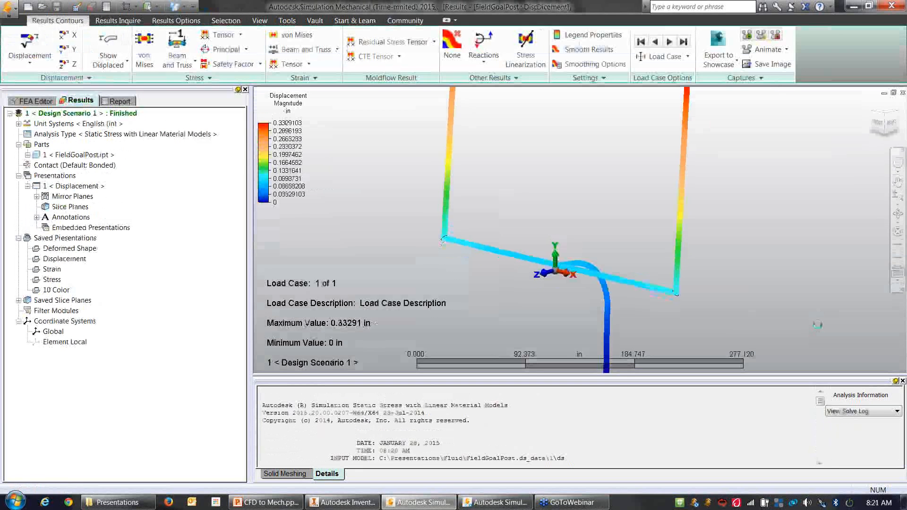
{"action": "left_click", "coordinate": [903, 381]}
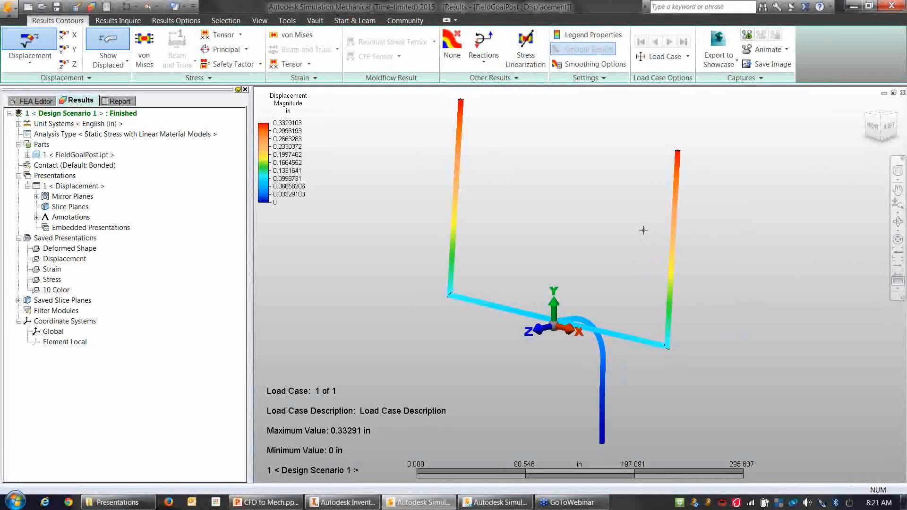
Inspect the goalpost's displacement and display its von Mises stress contours, viewed down to the base
{"action": "mouse_move", "coordinate": [657, 251]}
{"action": "middle_mouse_down"}
{"action": "mouse_move", "coordinate": [555, 251]}
{"action": "mouse_move", "coordinate": [640, 251]}
{"action": "mouse_move", "coordinate": [549, 241]}
{"action": "mouse_move", "coordinate": [713, 267]}
{"action": "mouse_move", "coordinate": [658, 240]}
{"action": "middle_mouse_up"}
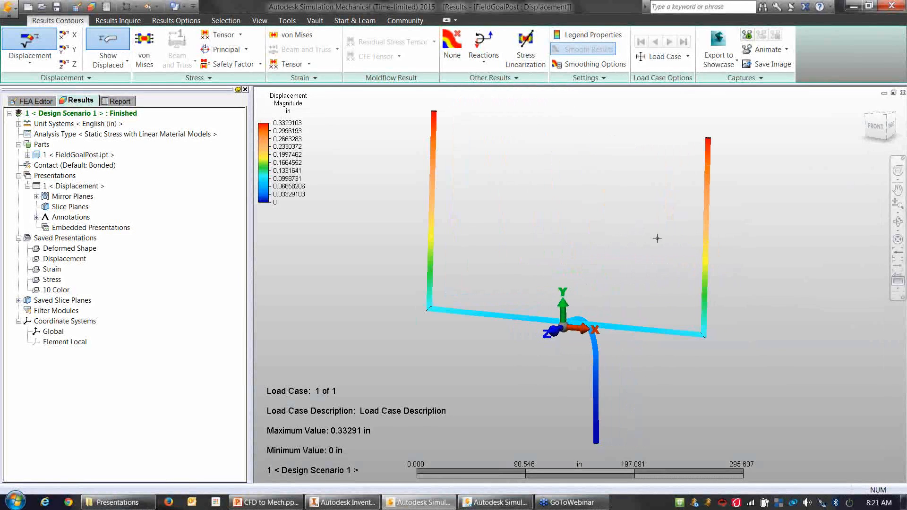
{"action": "left_click", "coordinate": [145, 47]}
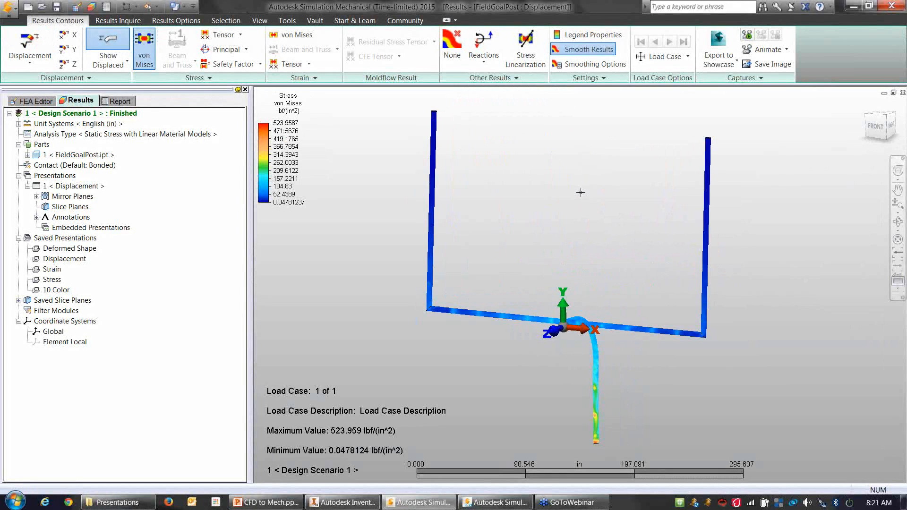
{"action": "middle_click_drag", "start_coordinate": [588, 184], "coordinate": [548, 207]}
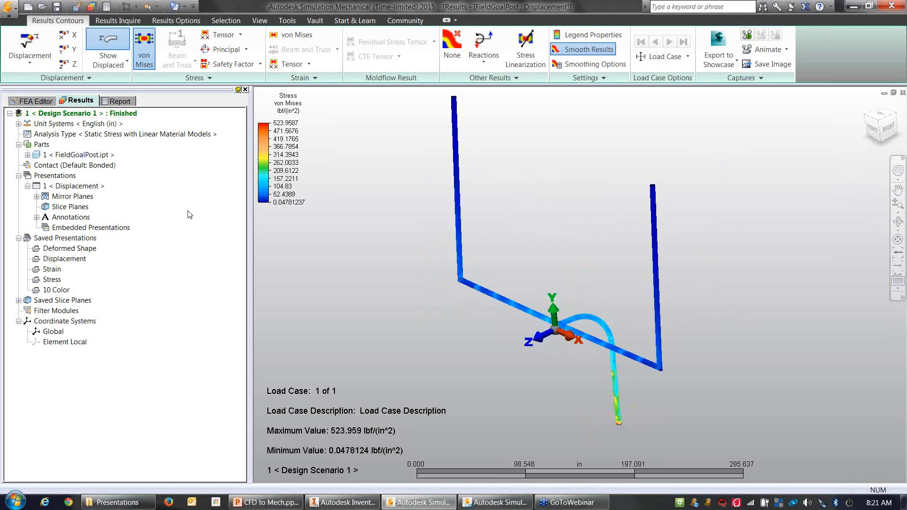
Look at the plug valve's transient temperature results in Simulation CFD and return to Simulation Mechanical
{"action": "left_click", "coordinate": [499, 503]}
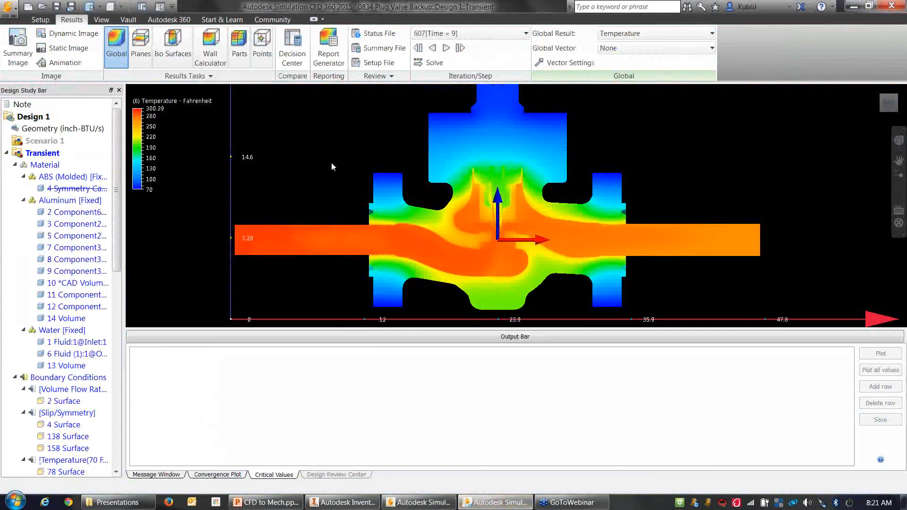
{"action": "scroll", "coordinate": [332, 166], "scroll_direction": "down", "scroll_amount": 4}
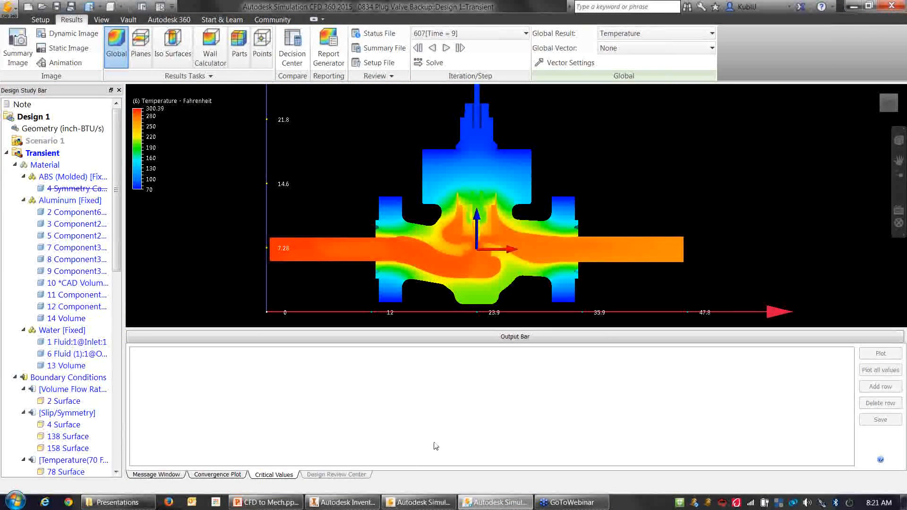
{"action": "left_click", "coordinate": [435, 504]}
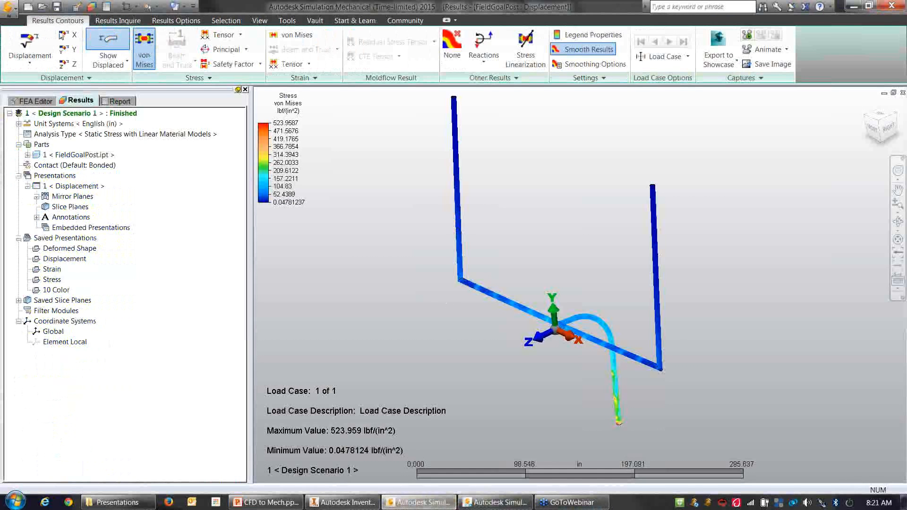
Open the model 0834 Plug Valve Backup.fem from the Presentations > Thermal folder
{"action": "left_click", "coordinate": [42, 6]}
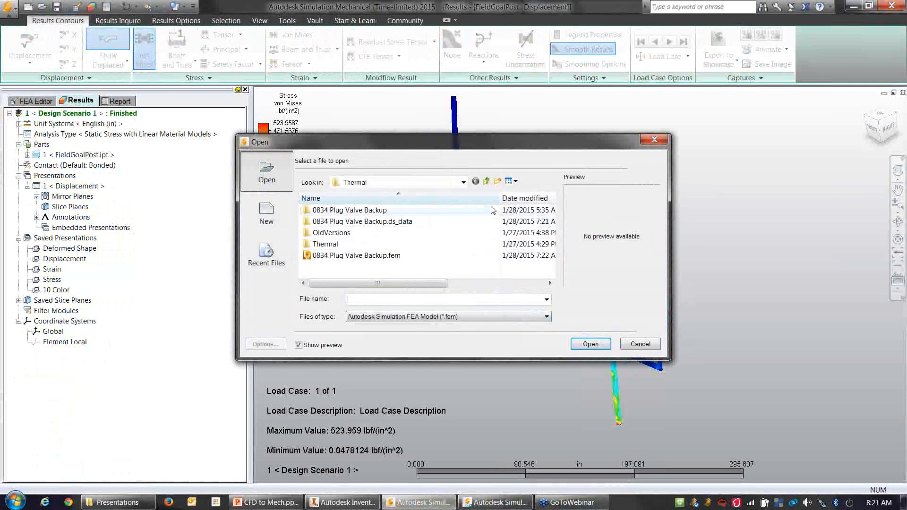
{"action": "left_click", "coordinate": [463, 182]}
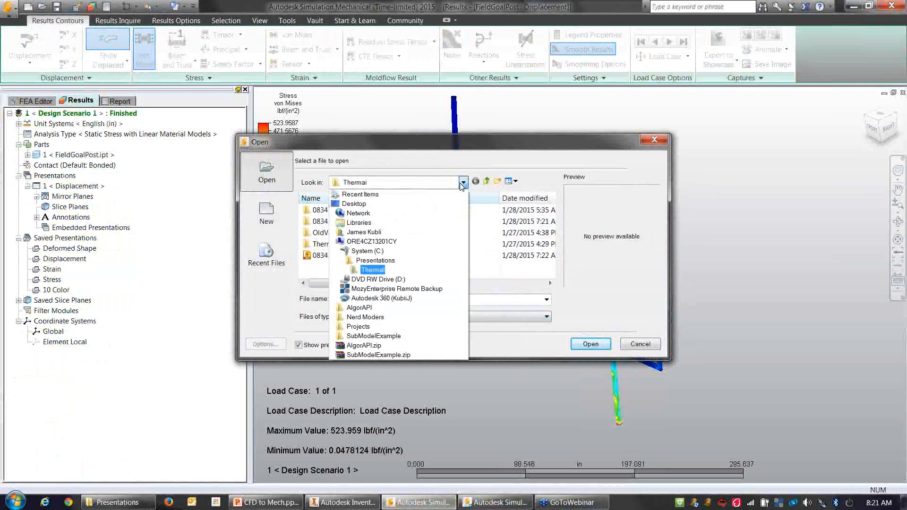
{"action": "left_click", "coordinate": [384, 261]}
{"action": "double_click", "coordinate": [327, 220]}
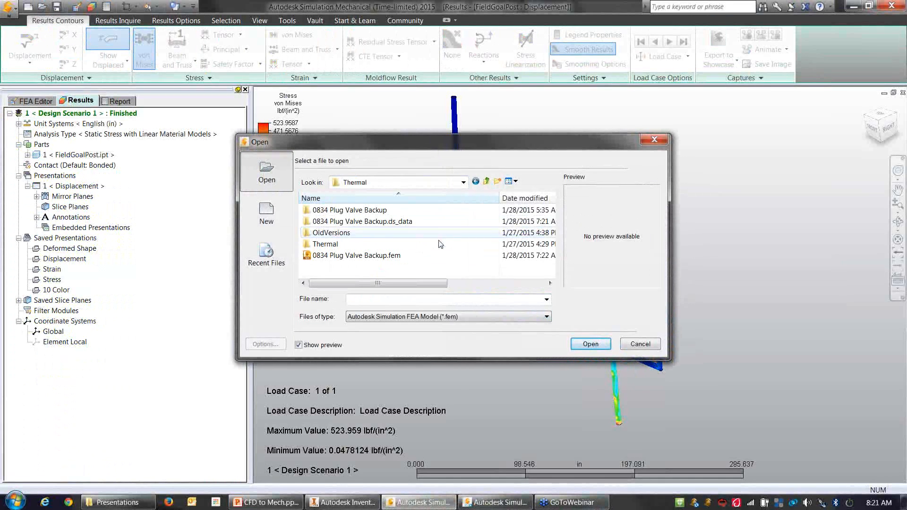
{"action": "left_click", "coordinate": [362, 255]}
{"action": "left_click", "coordinate": [590, 347]}
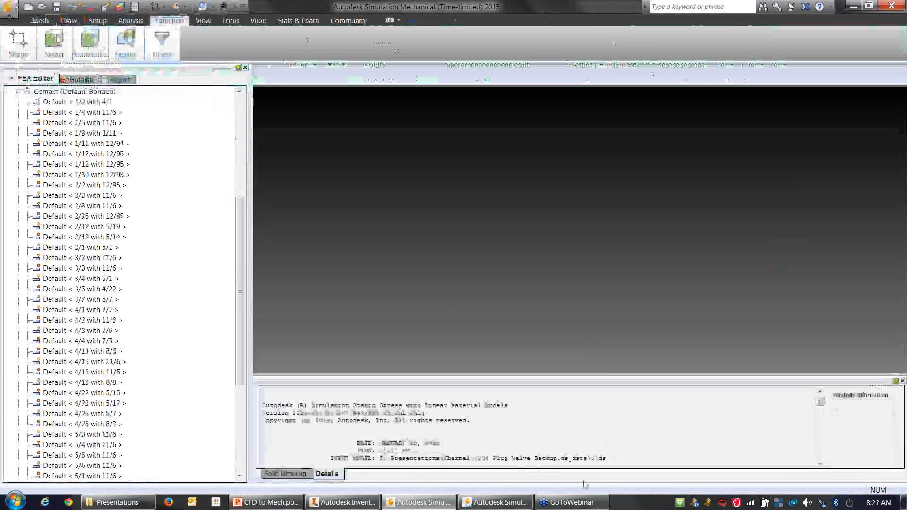
Look at the plug valve's temperature results at time 9 in Simulation CFD and switch back to Simulation Mechanical
{"action": "left_click", "coordinate": [514, 502]}
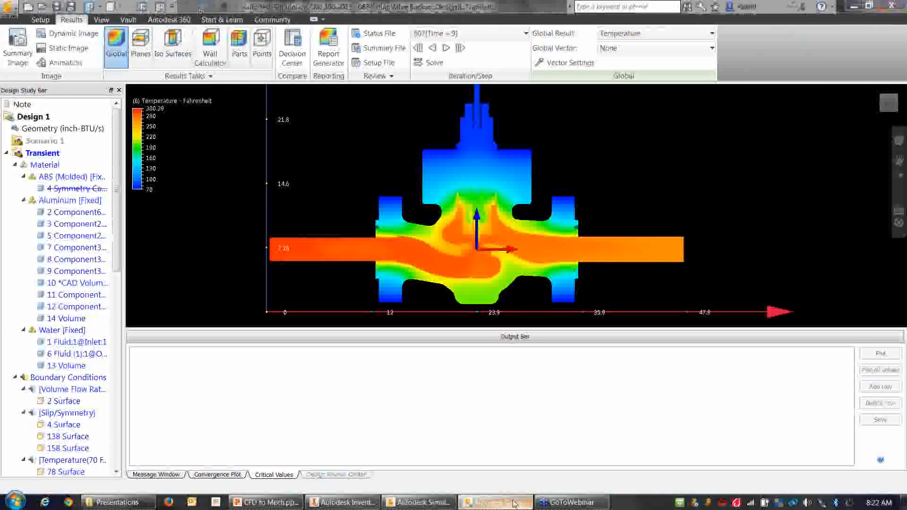
{"action": "left_click", "coordinate": [514, 502]}
{"action": "left_click", "coordinate": [514, 502]}
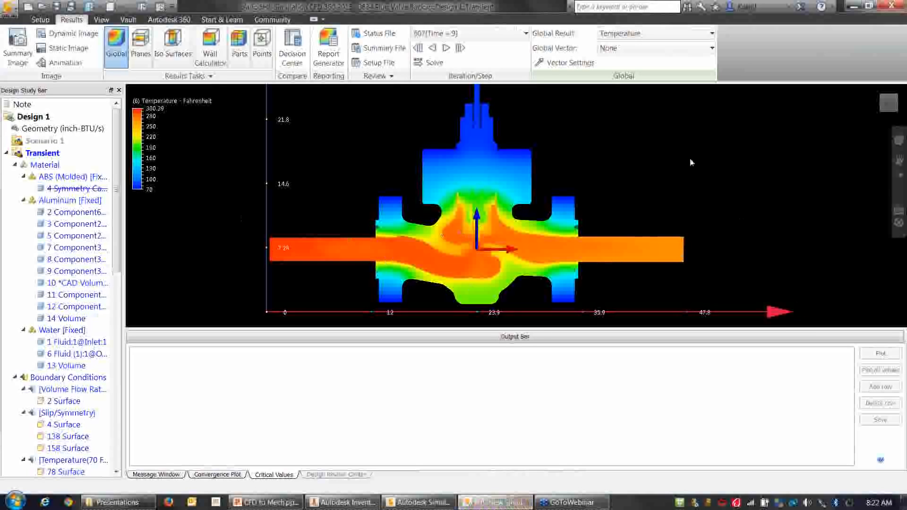
{"action": "left_click", "coordinate": [854, 6]}
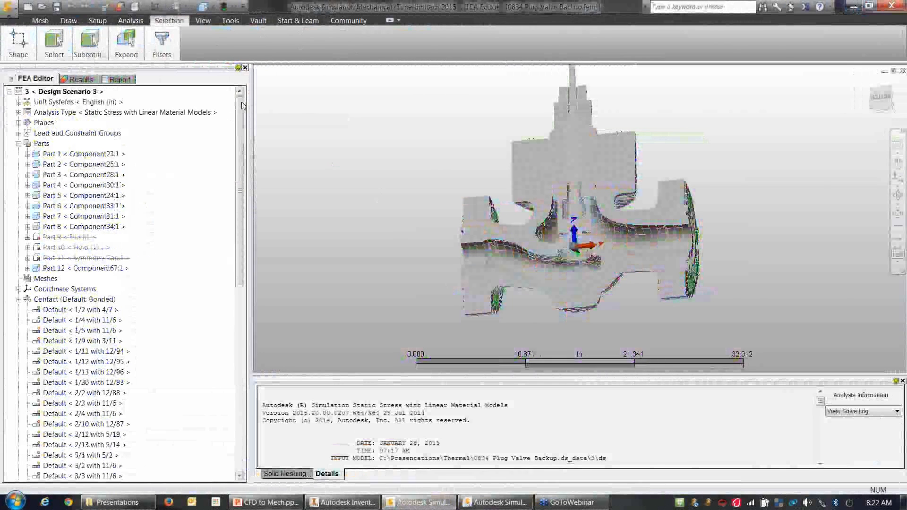
Open the static stress analysis parameters, check the load case's thermal multiplier and bring up the thermal settings
{"action": "middle_click_drag", "start_coordinate": [426, 152], "coordinate": [453, 187]}
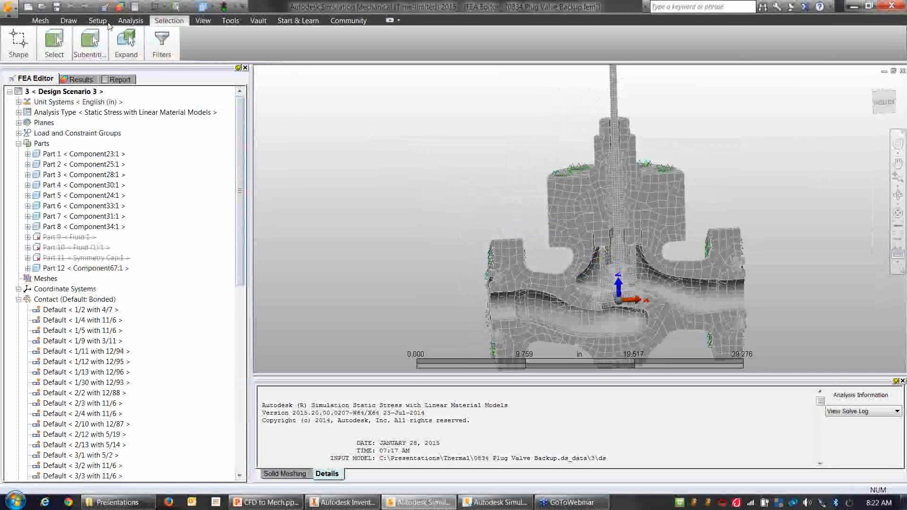
{"action": "left_click", "coordinate": [97, 21]}
{"action": "left_click", "coordinate": [91, 45]}
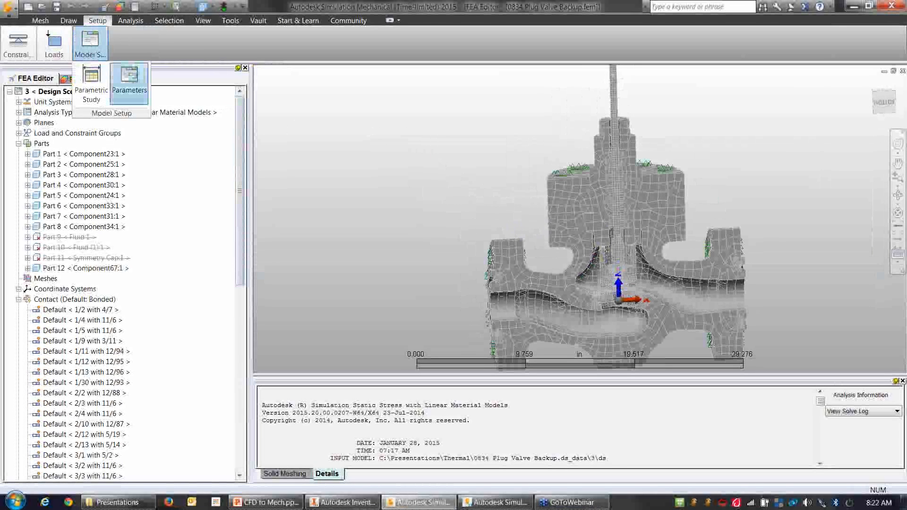
{"action": "left_click", "coordinate": [129, 84]}
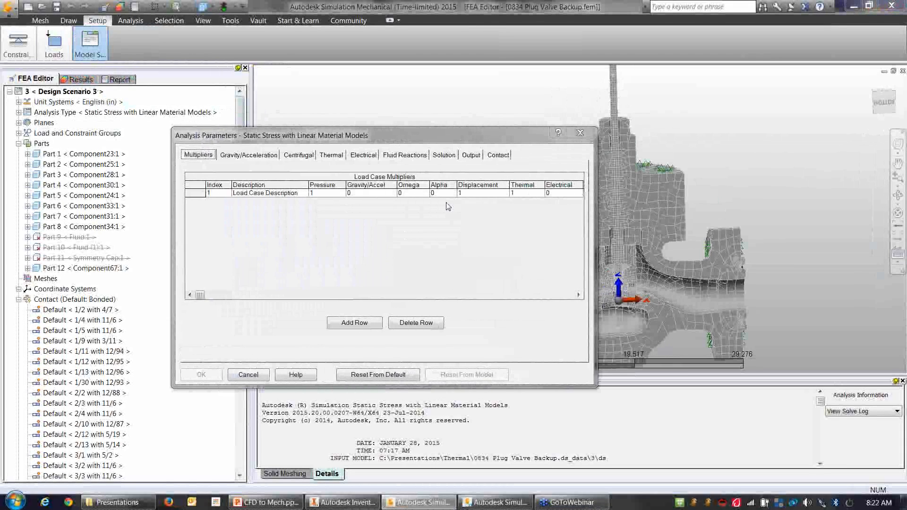
{"action": "left_click", "coordinate": [525, 193]}
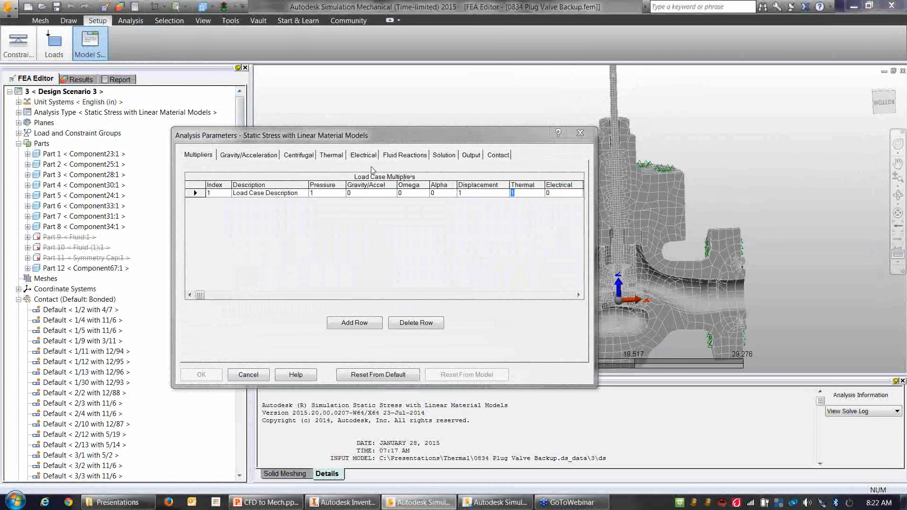
{"action": "left_click", "coordinate": [330, 156]}
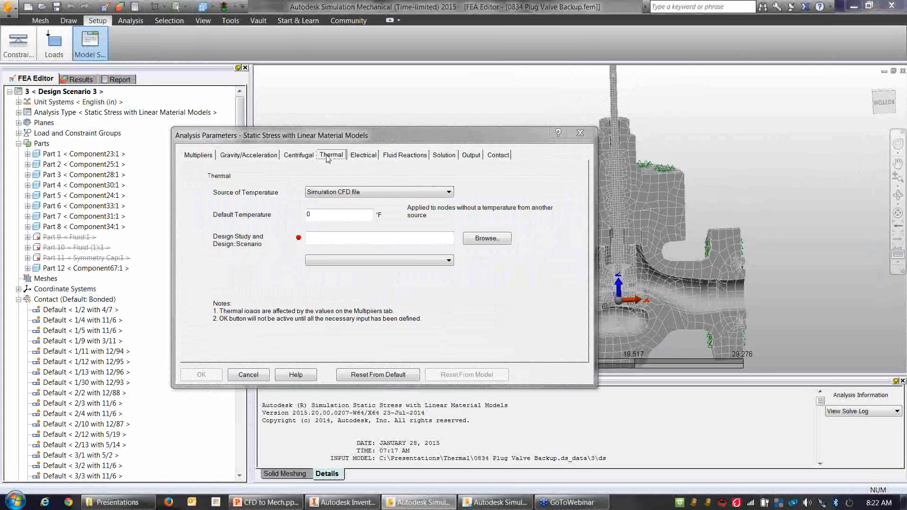
Close Simulation CFD, saving its design study, and load 0834 Plug Valve Backup.cfdst from Presentations > Thermal > 0834 Plug Valve Backup as the temperature source
{"action": "left_click", "coordinate": [507, 505]}
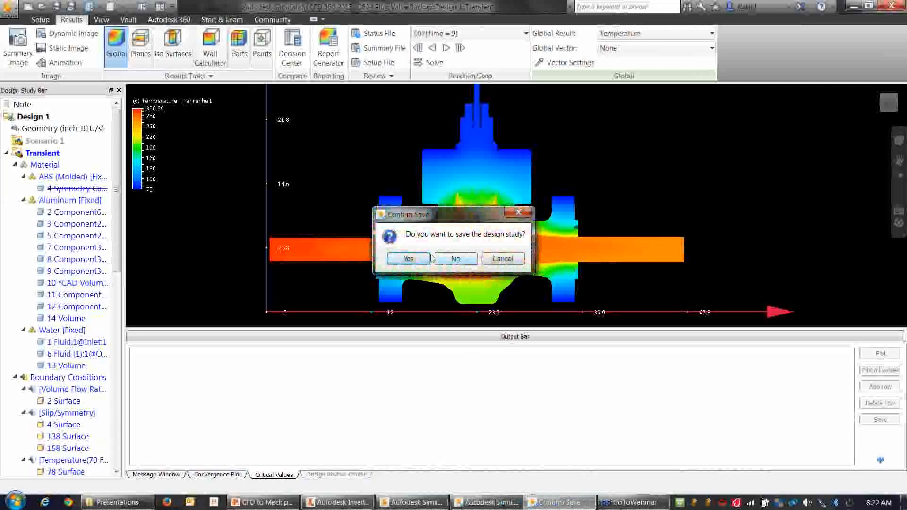
{"action": "left_click", "coordinate": [409, 259]}
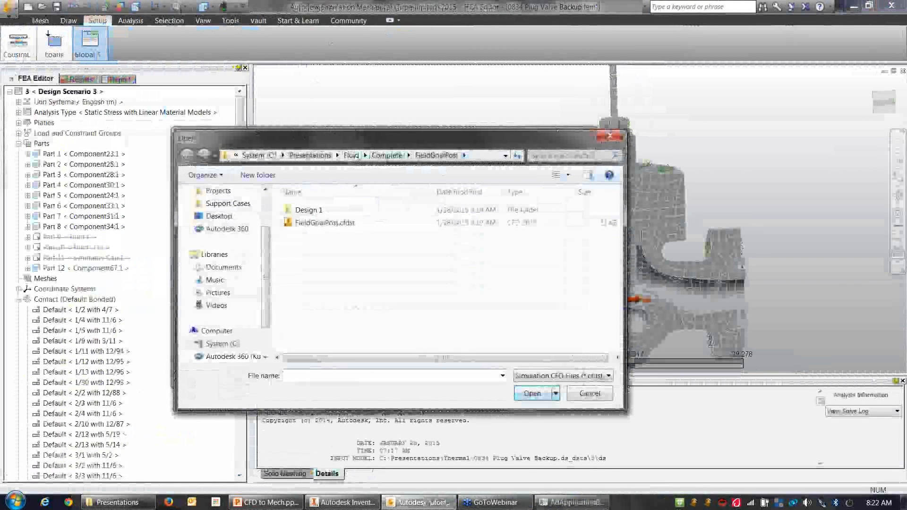
{"action": "left_click", "coordinate": [351, 155]}
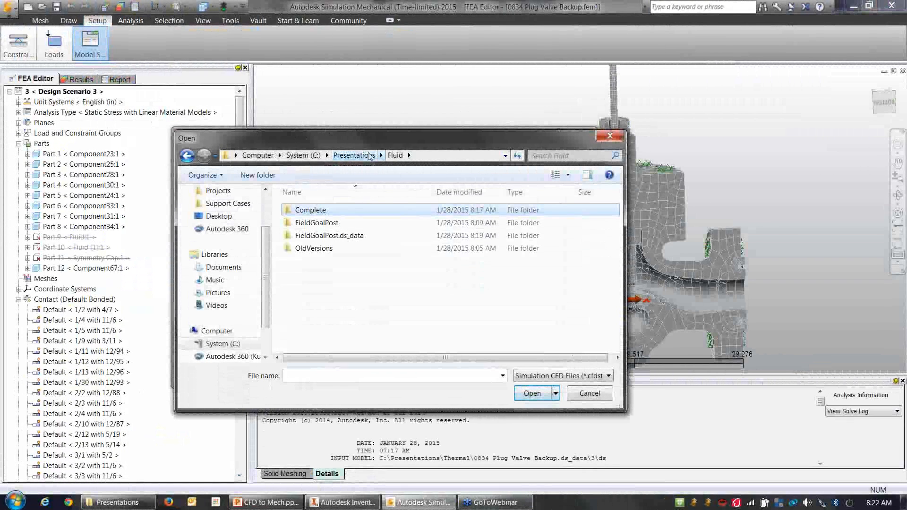
{"action": "left_click", "coordinate": [354, 155]}
{"action": "left_click", "coordinate": [306, 223]}
{"action": "double_click", "coordinate": [306, 223]}
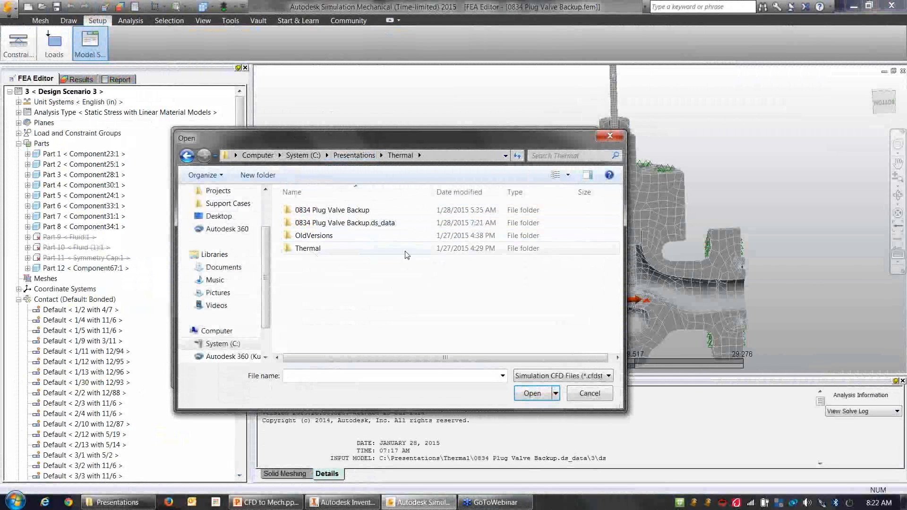
{"action": "double_click", "coordinate": [357, 211]}
{"action": "left_click", "coordinate": [314, 223]}
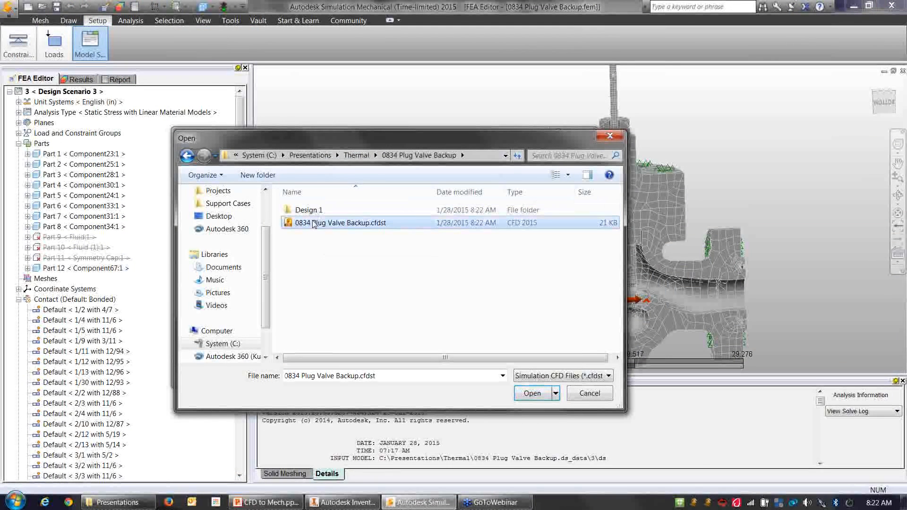
{"action": "left_click", "coordinate": [532, 392]}
Set the temperature source to Design 1::Scenario 1 and use the results at 0s (step 427)
{"action": "left_click", "coordinate": [449, 261]}
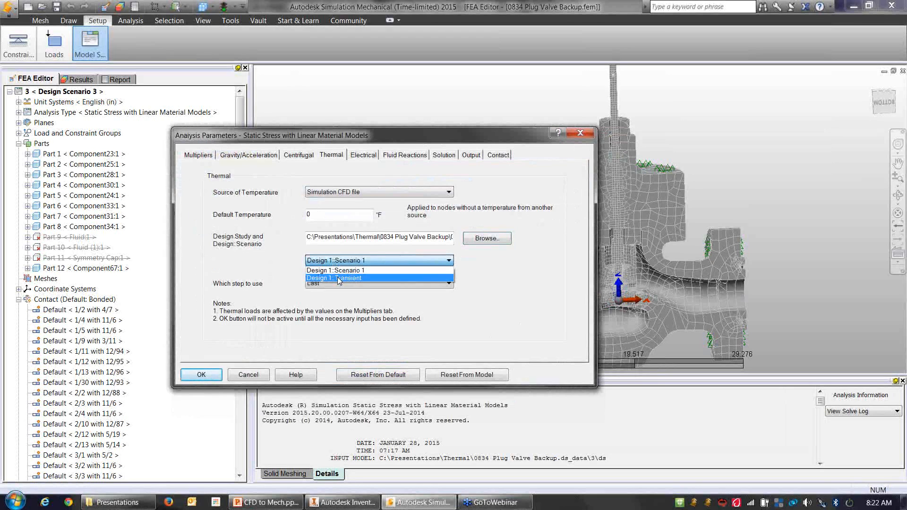
{"action": "left_click", "coordinate": [373, 270]}
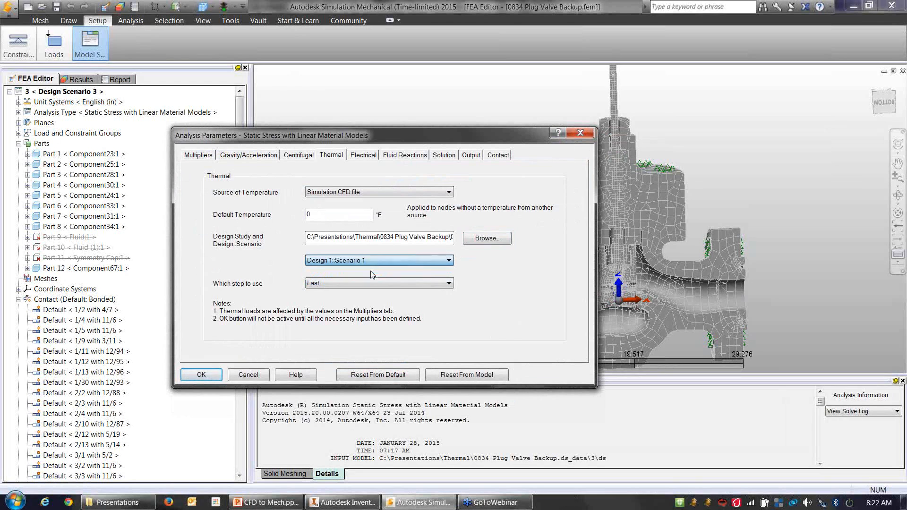
{"action": "left_click", "coordinate": [449, 284]}
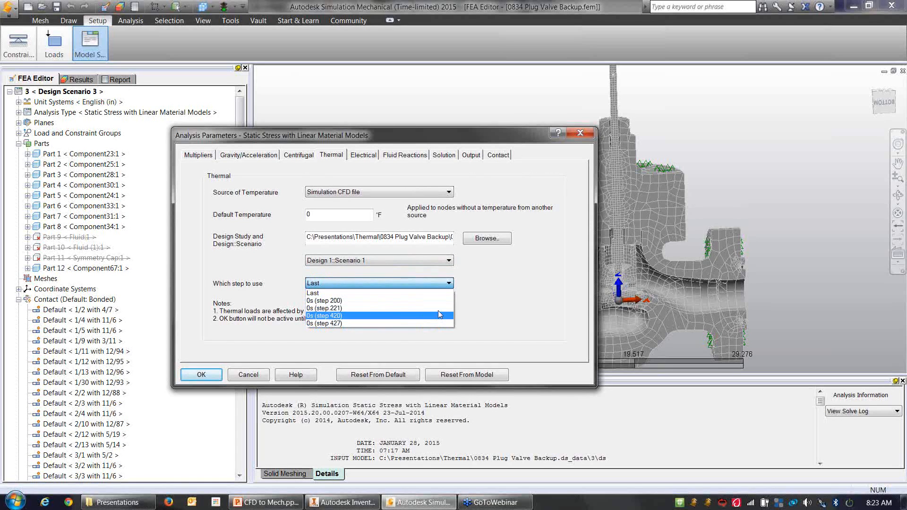
{"action": "left_click", "coordinate": [447, 262]}
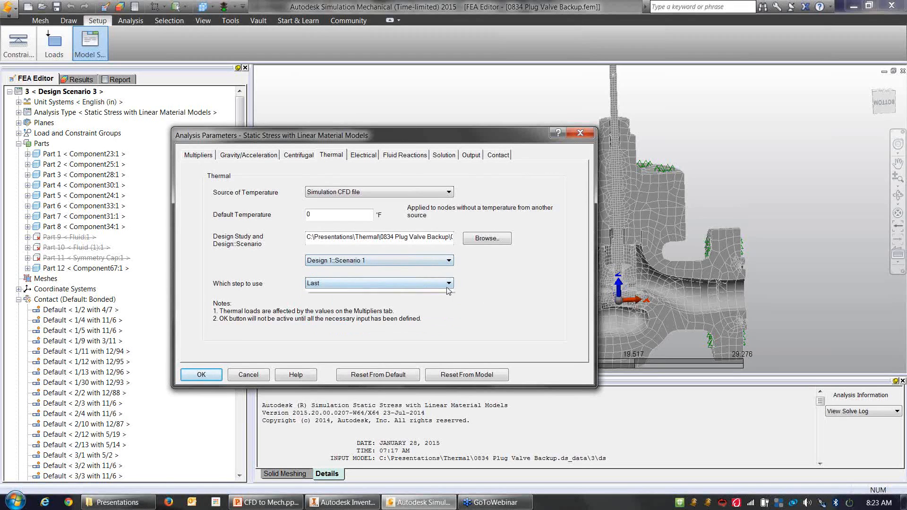
{"action": "left_click", "coordinate": [432, 285]}
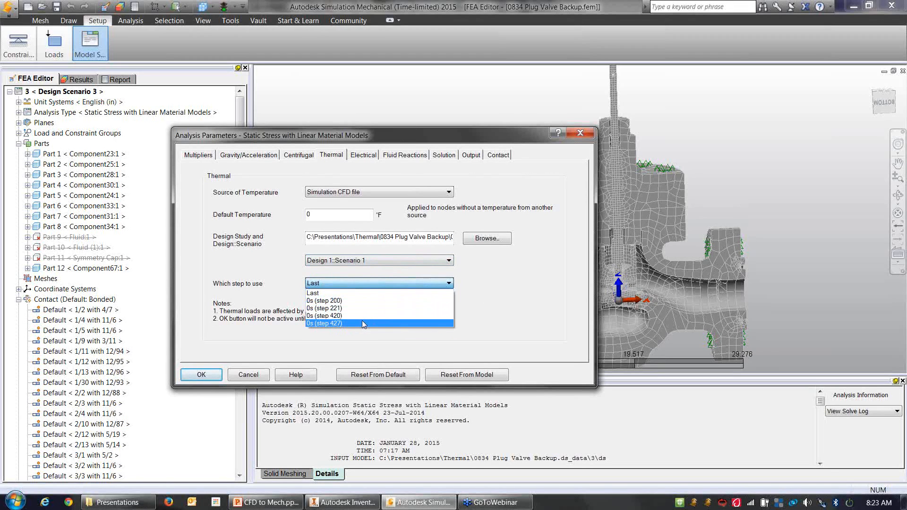
{"action": "left_click", "coordinate": [342, 323]}
Select the Design 1::Transient scenario and look through the time steps available for it
{"action": "left_click", "coordinate": [448, 260]}
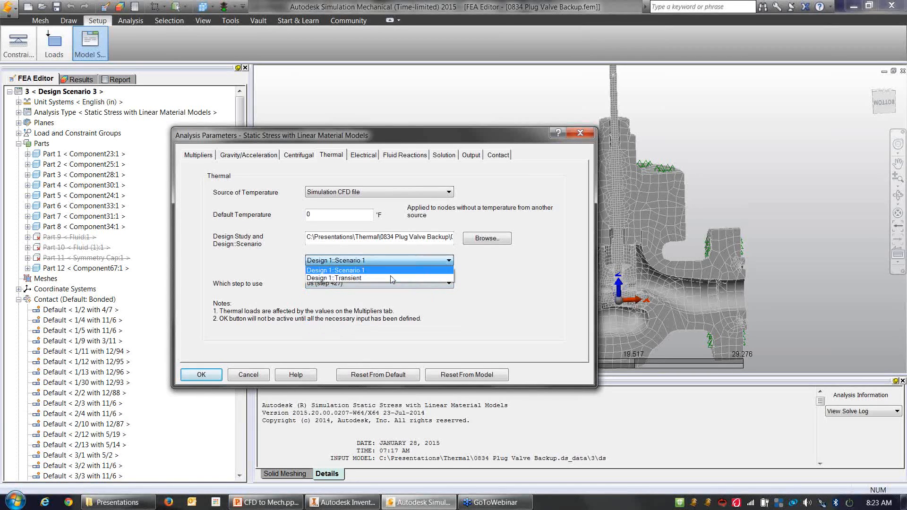
{"action": "left_click", "coordinate": [391, 278]}
{"action": "left_click", "coordinate": [449, 284]}
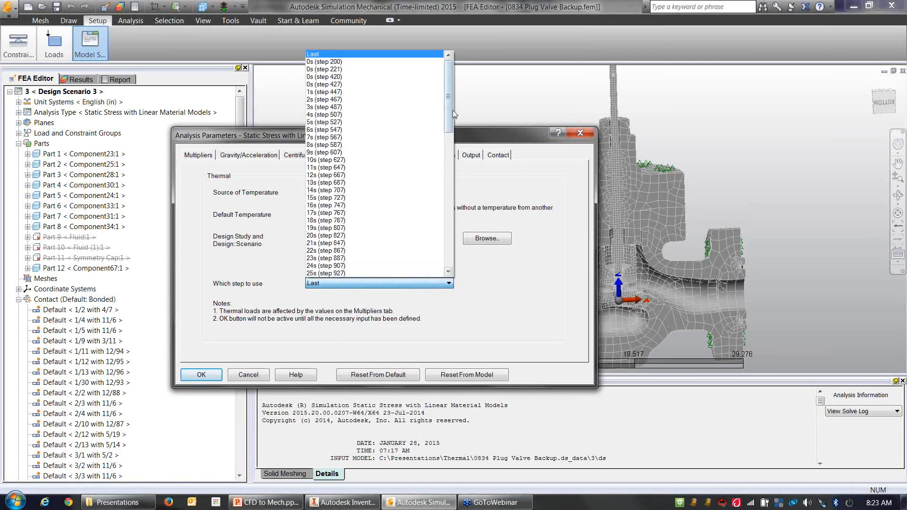
{"action": "left_click_drag", "start_coordinate": [453, 110], "coordinate": [449, 261]}
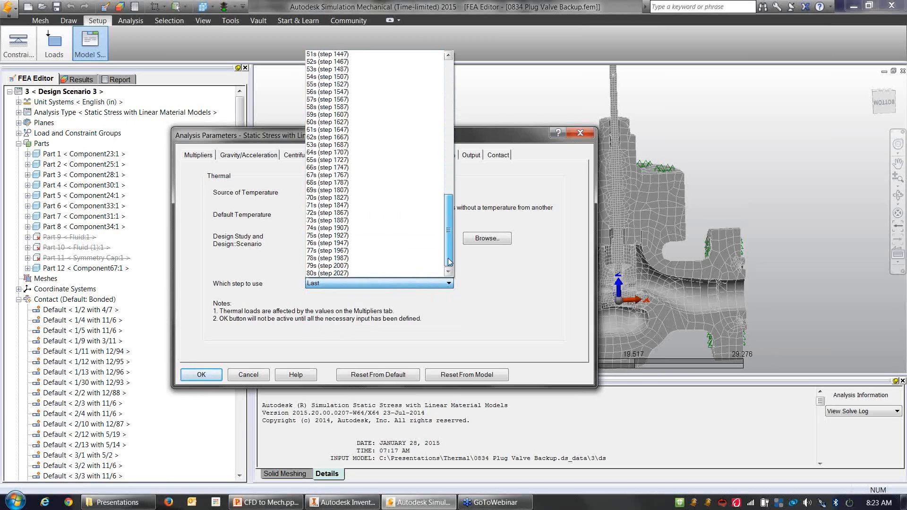
{"action": "scroll", "coordinate": [446, 261], "scroll_direction": "up", "scroll_amount": 17}
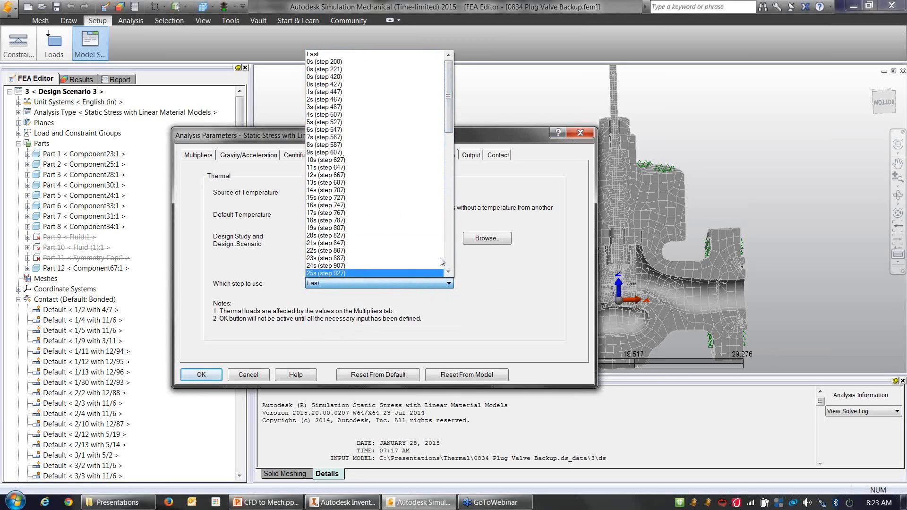
{"action": "scroll", "coordinate": [447, 262], "scroll_direction": "down", "scroll_amount": 2}
{"action": "left_click", "coordinate": [452, 284]}
Set the scenario back to Design 1::Scenario 1 and accept the analysis parameters
{"action": "left_click", "coordinate": [449, 261]}
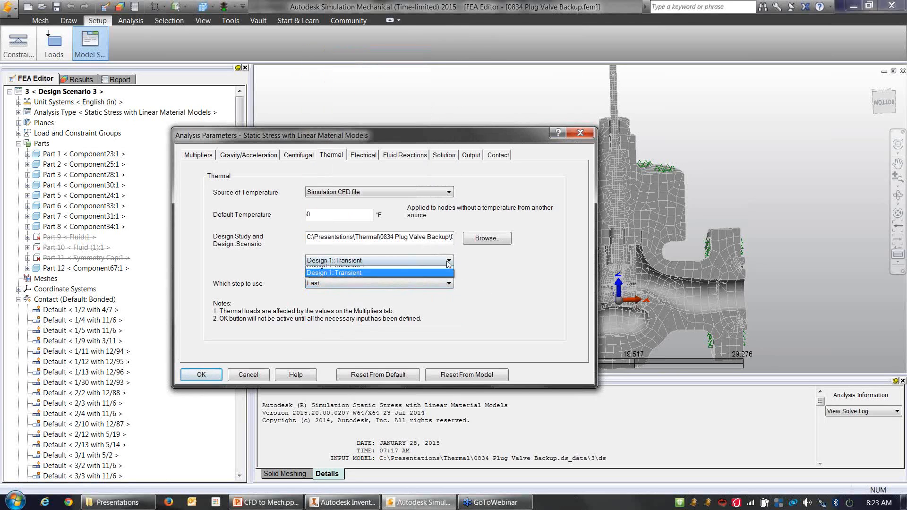
{"action": "left_click", "coordinate": [390, 267]}
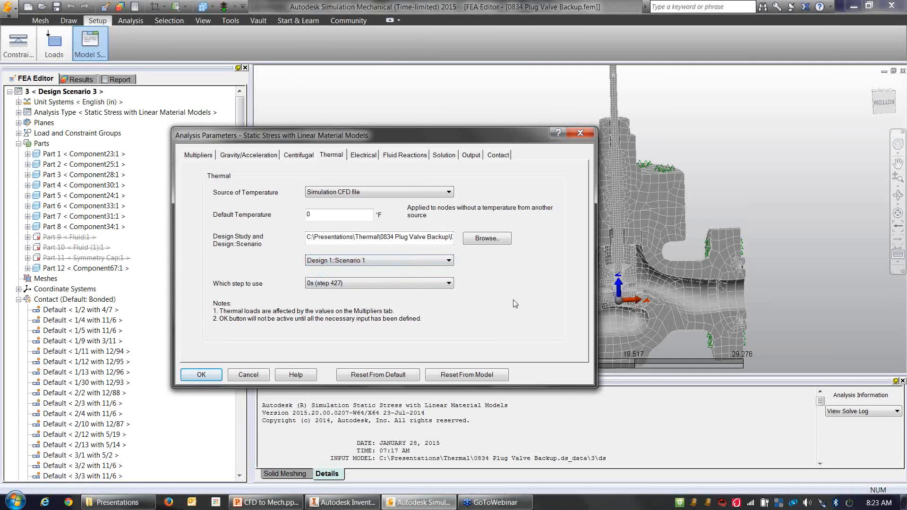
{"action": "left_click", "coordinate": [203, 377]}
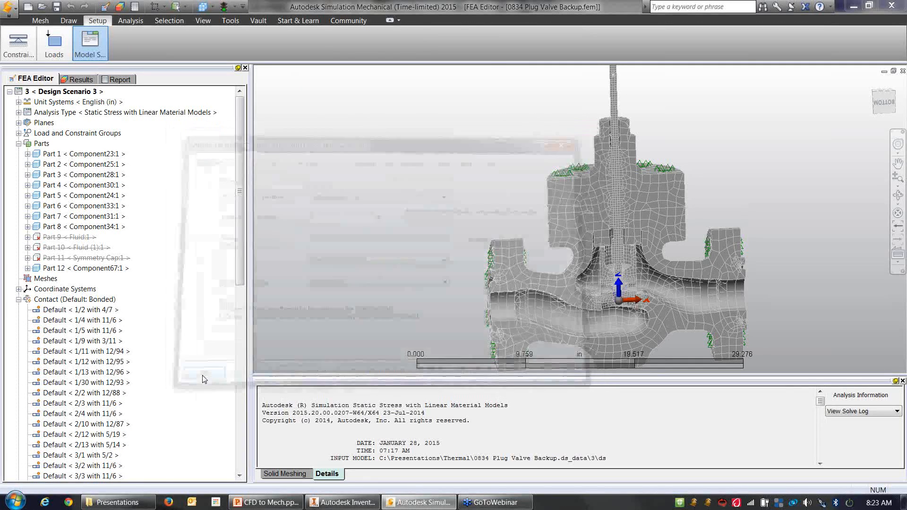
Examine the constrained plug valve mesh and open the existing results of Design Scenario 3
{"action": "scroll", "coordinate": [506, 220], "scroll_direction": "up", "scroll_amount": 3}
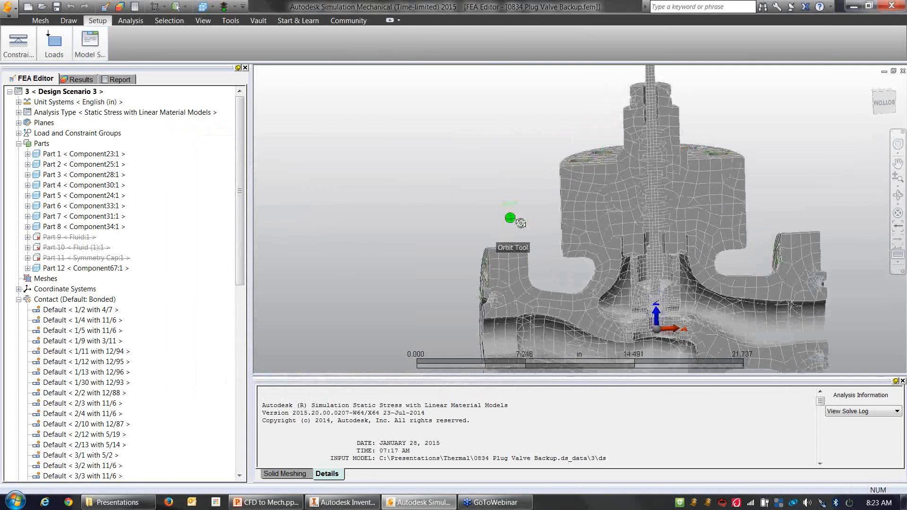
{"action": "middle_click_drag", "start_coordinate": [513, 221], "coordinate": [594, 235]}
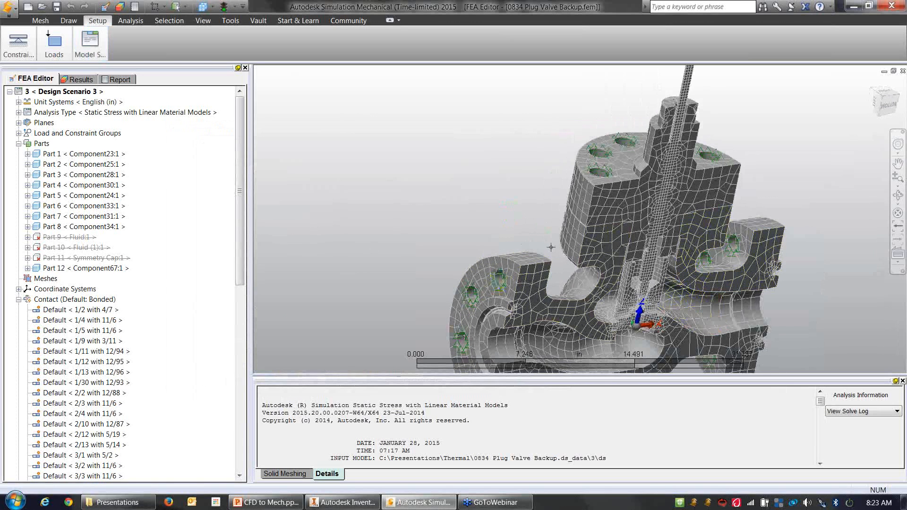
{"action": "mouse_move", "coordinate": [499, 278]}
{"action": "middle_mouse_down"}
{"action": "mouse_move", "coordinate": [491, 186]}
{"action": "mouse_move", "coordinate": [440, 204]}
{"action": "middle_mouse_up"}
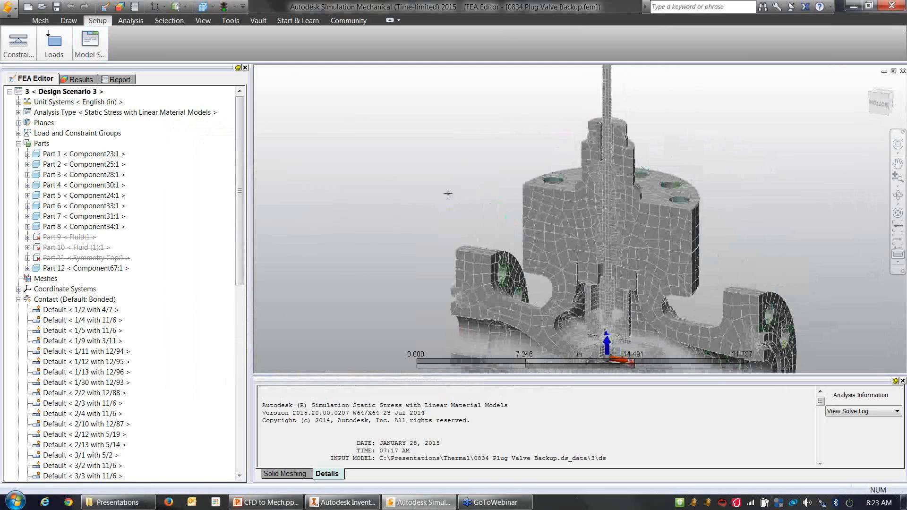
{"action": "scroll", "coordinate": [445, 190], "scroll_direction": "down", "scroll_amount": 3}
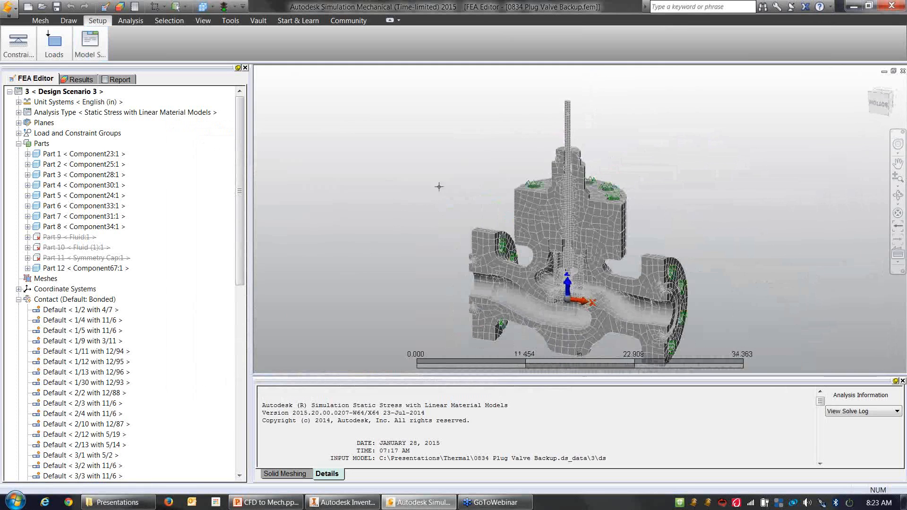
{"action": "left_click", "coordinate": [73, 80]}
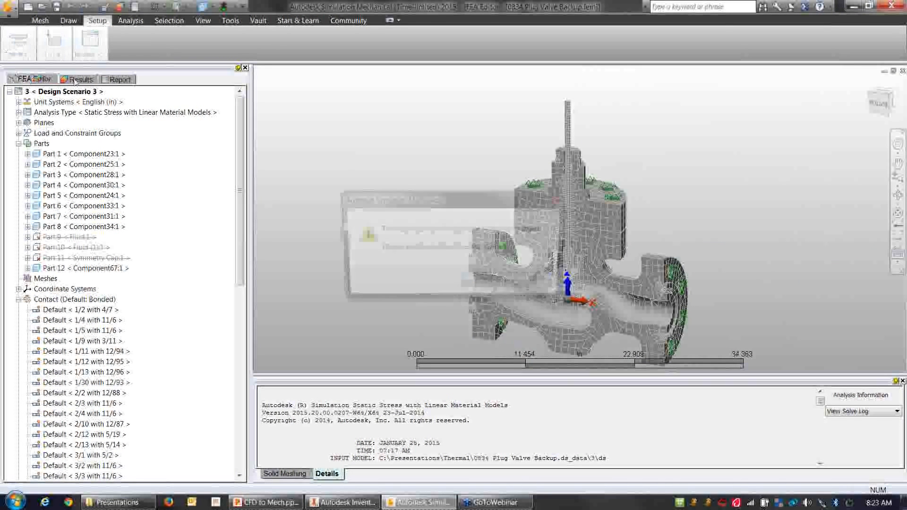
{"action": "left_click", "coordinate": [488, 284]}
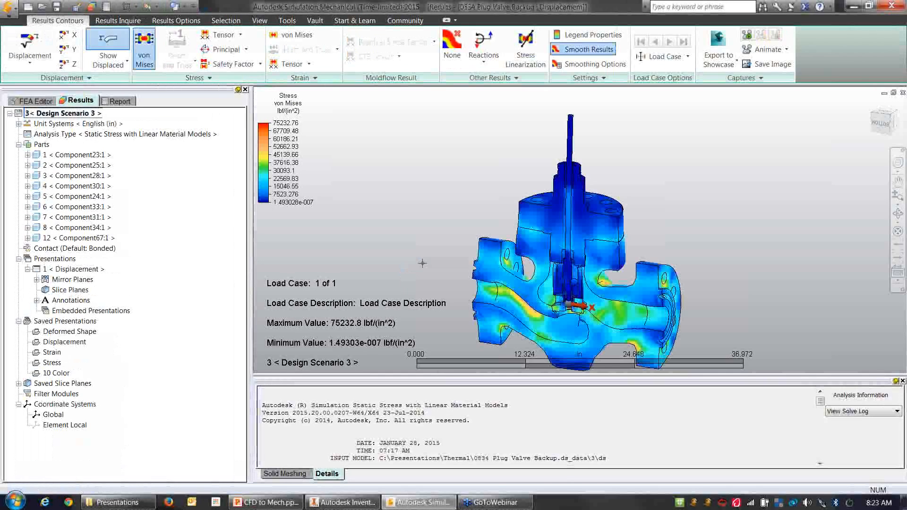
Display the plug valve's displacement magnitude contours and inspect them from both sides
{"action": "left_click", "coordinate": [29, 44]}
{"action": "middle_click_drag", "start_coordinate": [652, 225], "coordinate": [512, 205]}
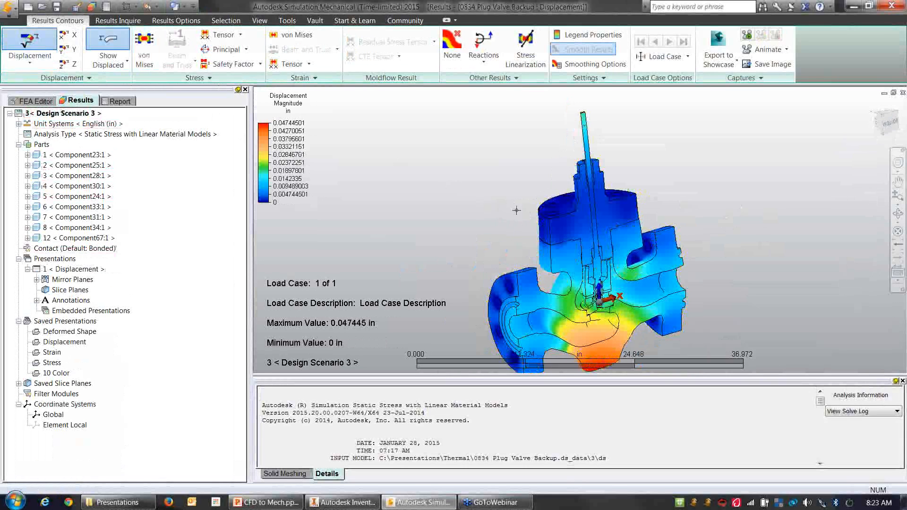
{"action": "mouse_move", "coordinate": [479, 203]}
{"action": "middle_mouse_down"}
{"action": "mouse_move", "coordinate": [700, 215]}
{"action": "mouse_move", "coordinate": [529, 189]}
{"action": "mouse_move", "coordinate": [488, 203]}
{"action": "middle_mouse_up"}
{"action": "scroll", "coordinate": [472, 192], "scroll_direction": "down", "scroll_amount": 1}
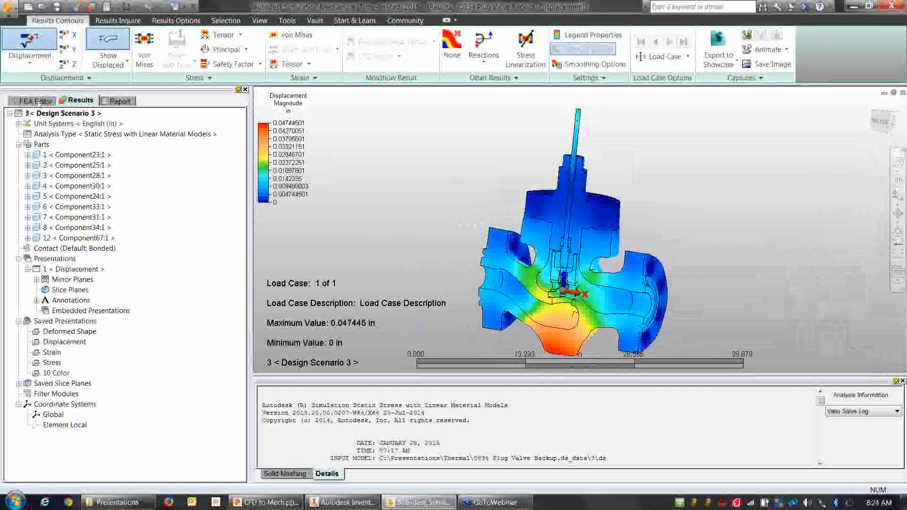
Review the thermal and fluid reaction settings in Design Scenario 3's analysis parameters and leave them without applying changes
{"action": "left_click", "coordinate": [40, 101]}
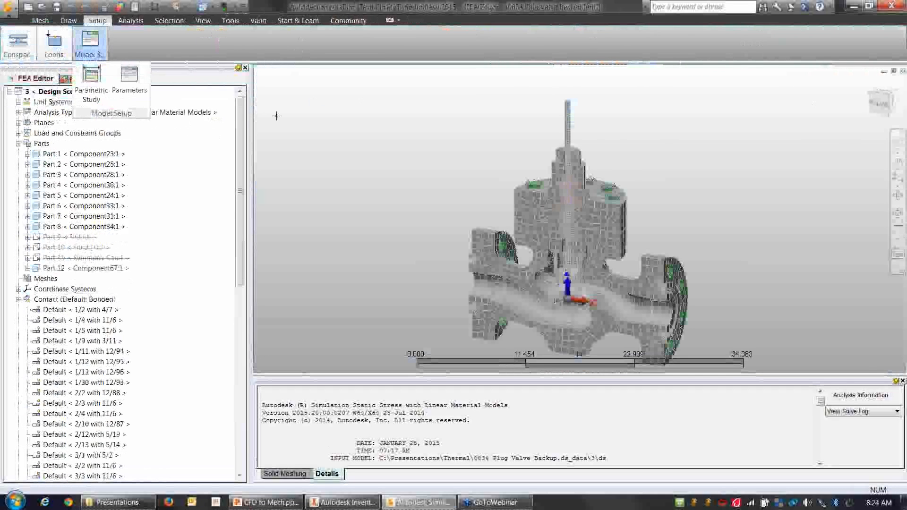
{"action": "left_click", "coordinate": [142, 85]}
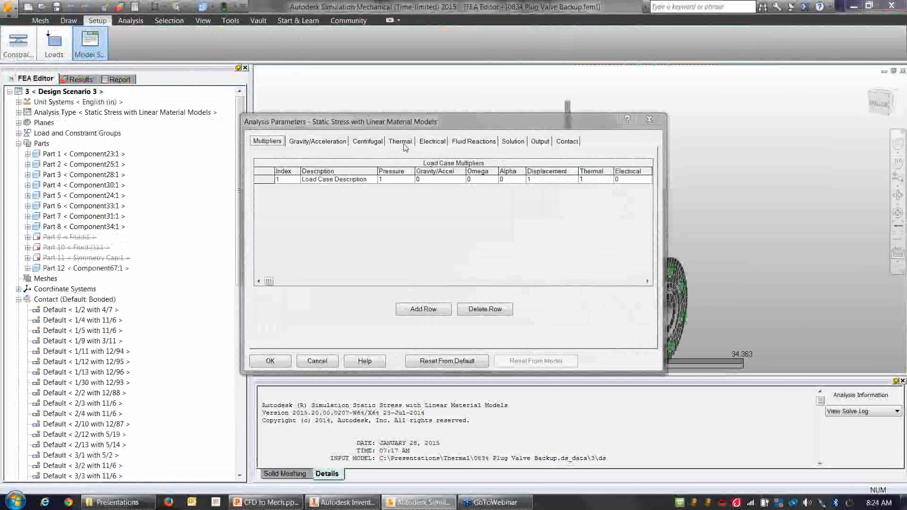
{"action": "left_click", "coordinate": [401, 141]}
{"action": "left_click", "coordinate": [486, 144]}
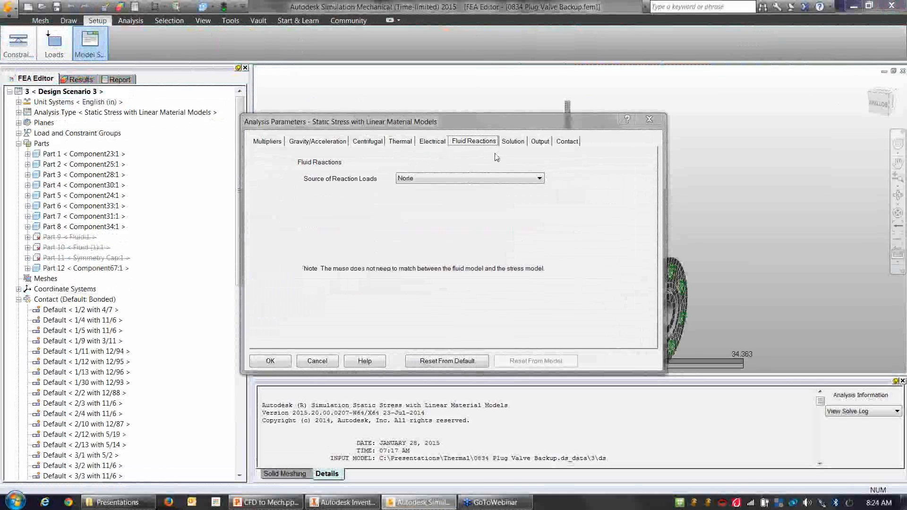
{"action": "left_click", "coordinate": [402, 142]}
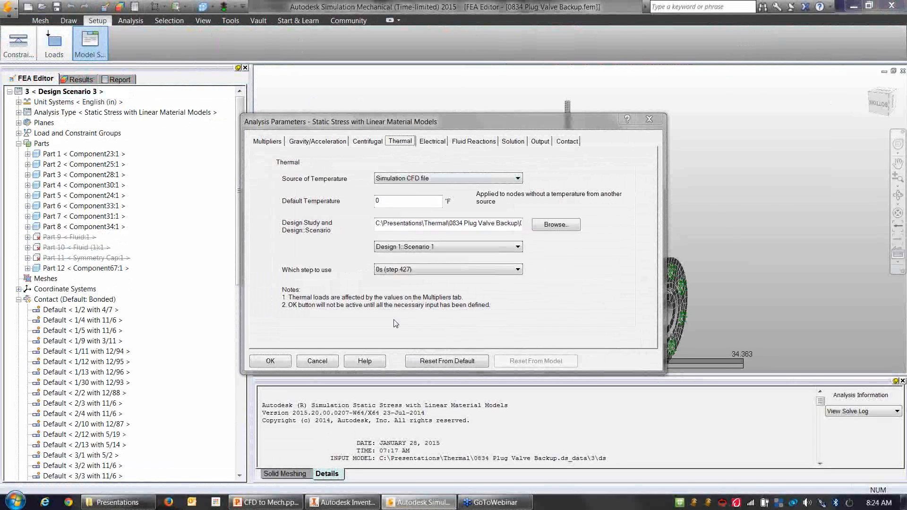
{"action": "left_click", "coordinate": [315, 362]}
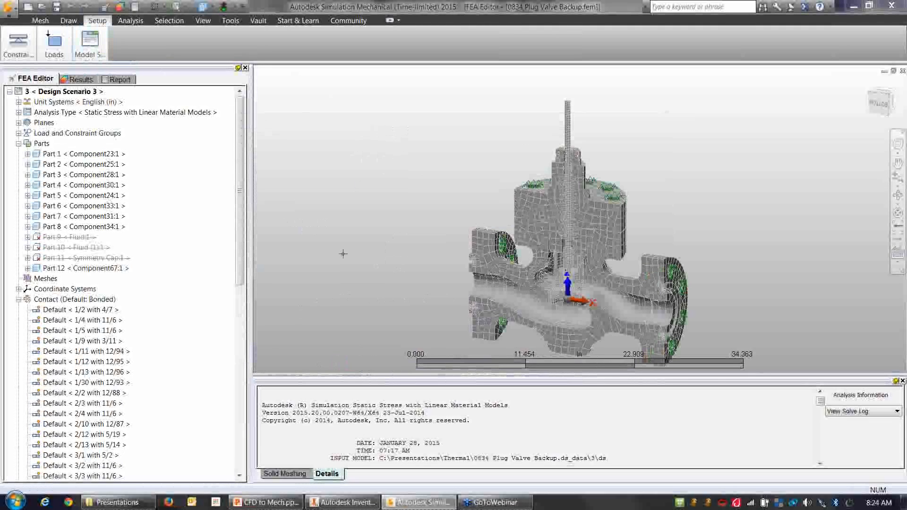
Switch to the CFD to Mech presentation in PowerPoint, start the slide show at the Demonstration slide and advance to the question slide
{"action": "left_click", "coordinate": [267, 502]}
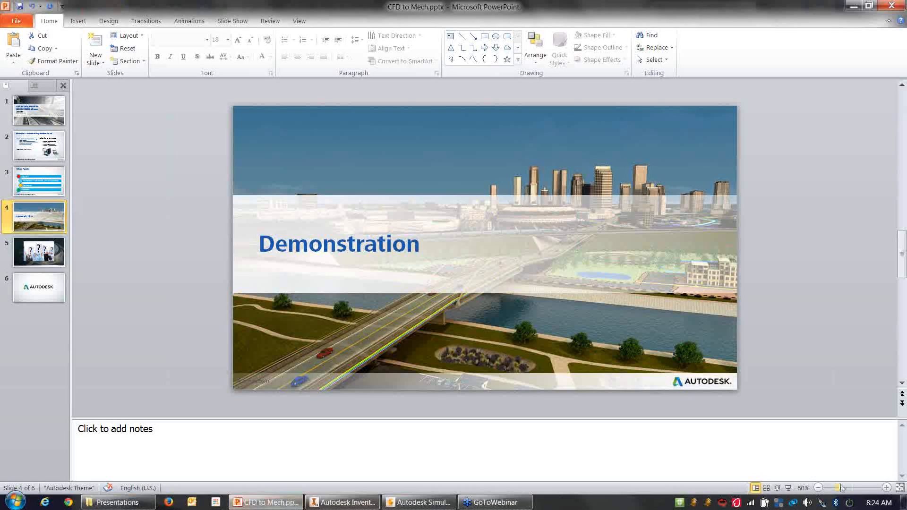
{"action": "left_click", "coordinate": [788, 488]}
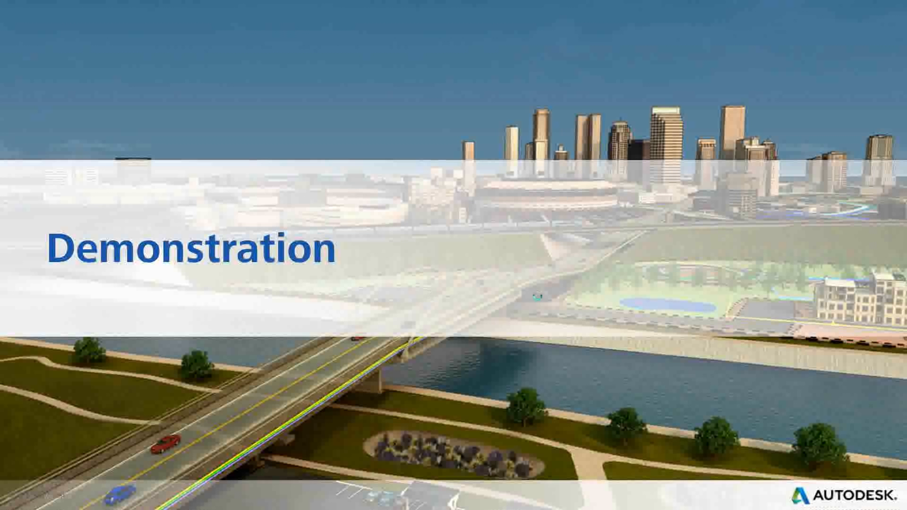
{"action": "left_click", "coordinate": [538, 297]}
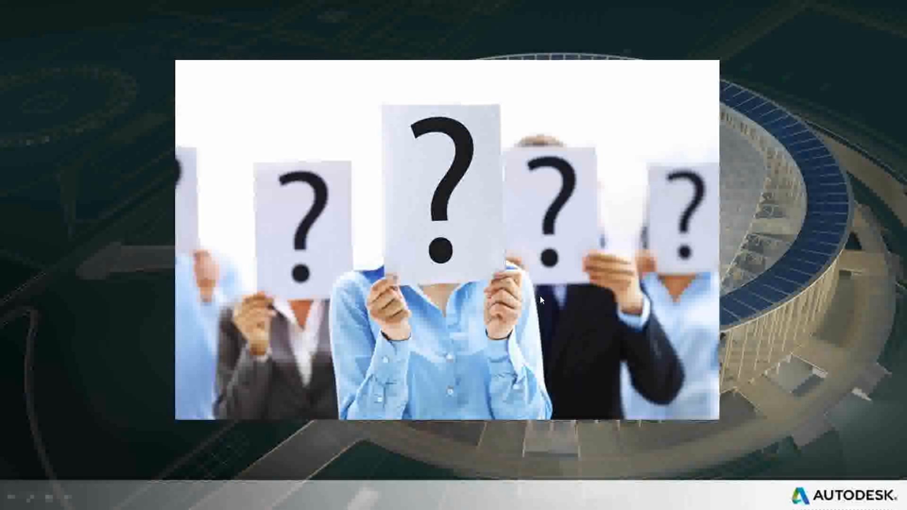
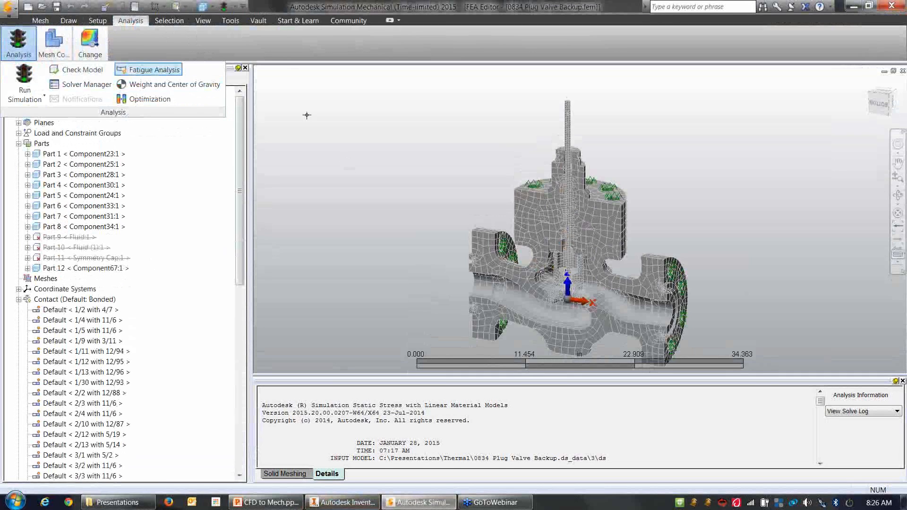
Start a Strain Based Fatigue Life (EN) analysis in the Fatigue Wizard and assign the aluminium 6061_T6_0_COLD_FORMED from its material database
{"action": "left_click", "coordinate": [365, 165]}
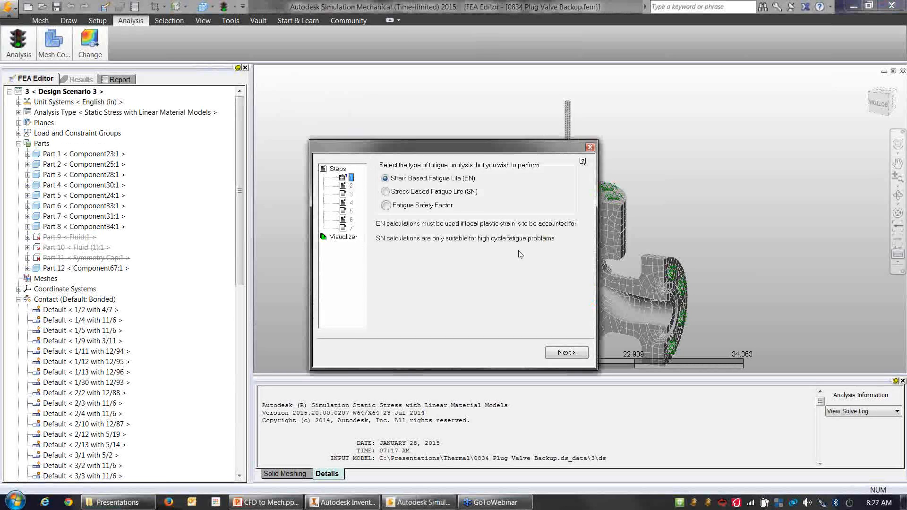
{"action": "left_click", "coordinate": [567, 353]}
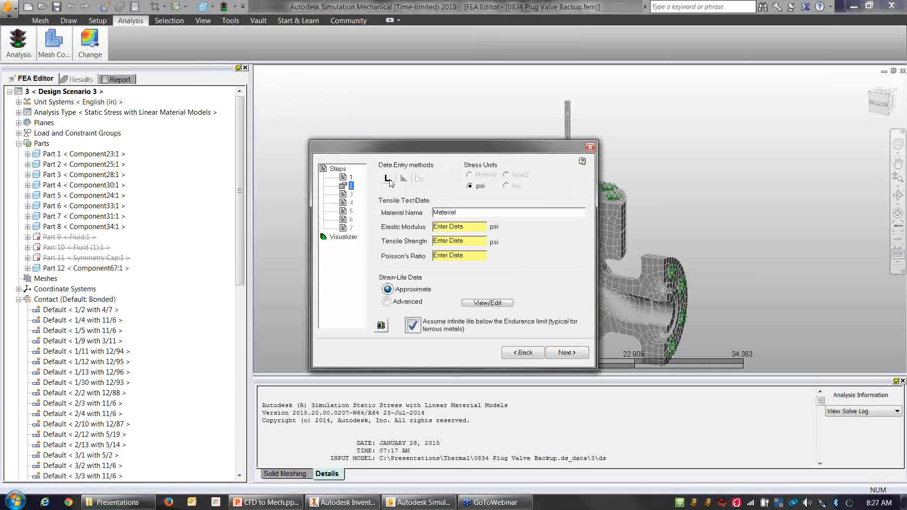
{"action": "left_click", "coordinate": [388, 178]}
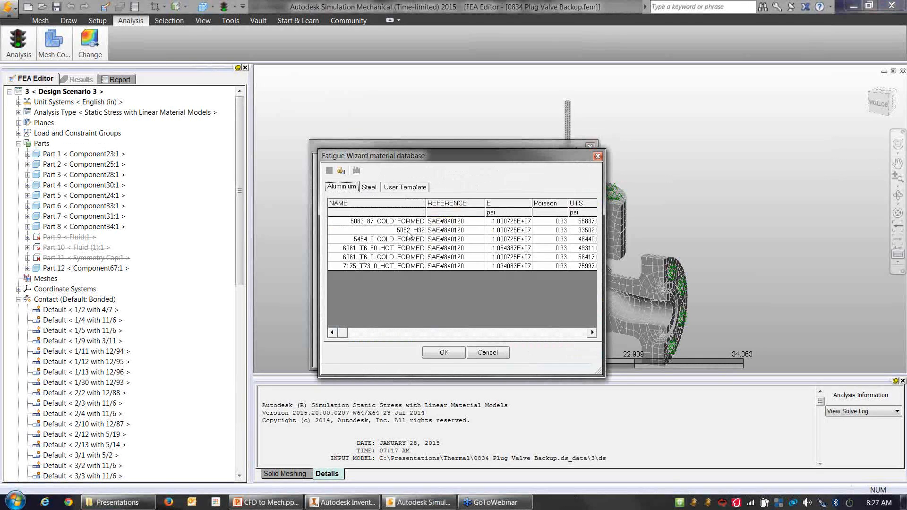
{"action": "left_click", "coordinate": [396, 258]}
{"action": "left_click", "coordinate": [444, 353]}
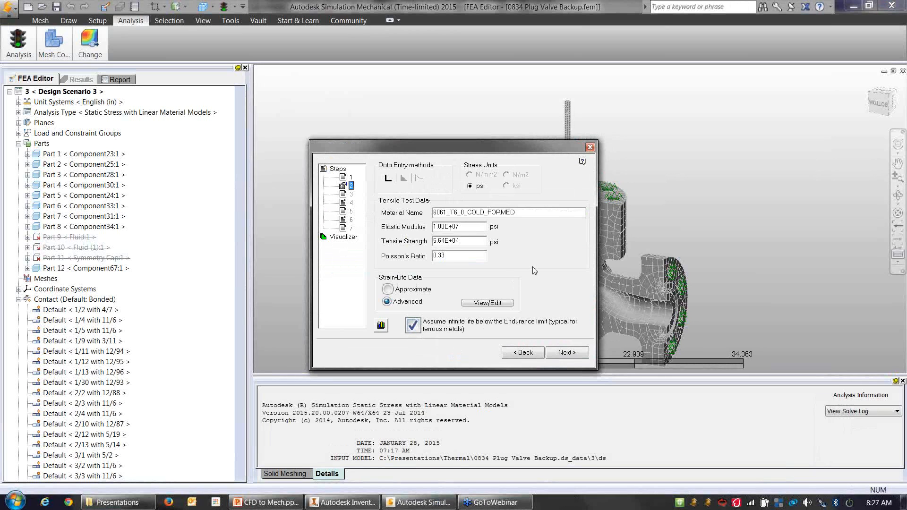
Keep the default stress concentration of 1.0 and insert three rows in load case 1's time history table
{"action": "left_click", "coordinate": [567, 353]}
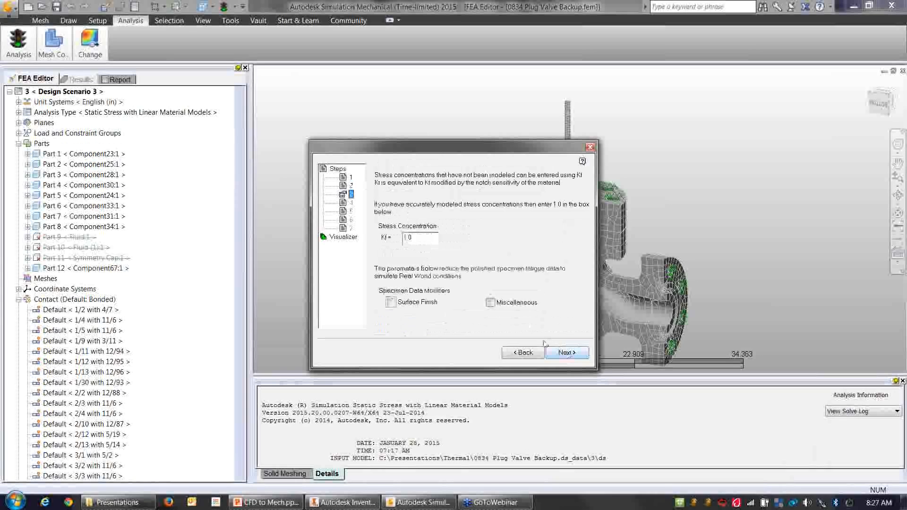
{"action": "left_click", "coordinate": [567, 353]}
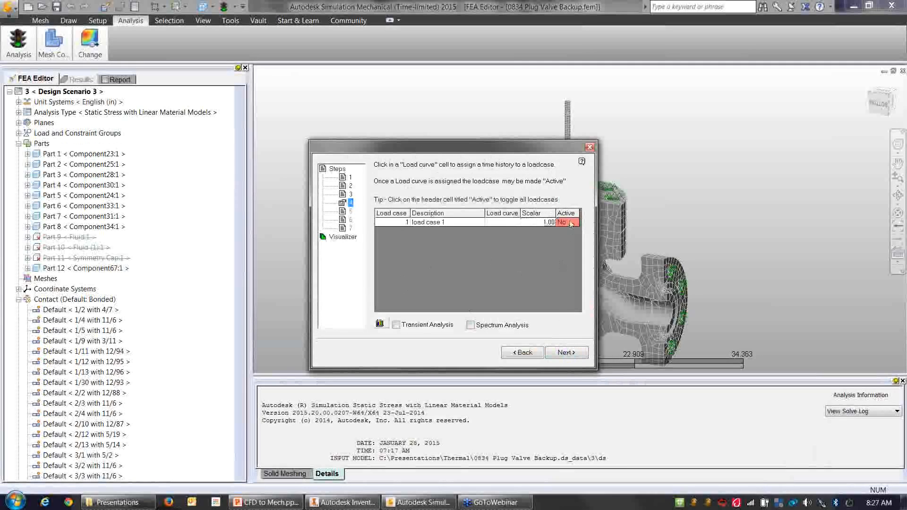
{"action": "left_click", "coordinate": [510, 223]}
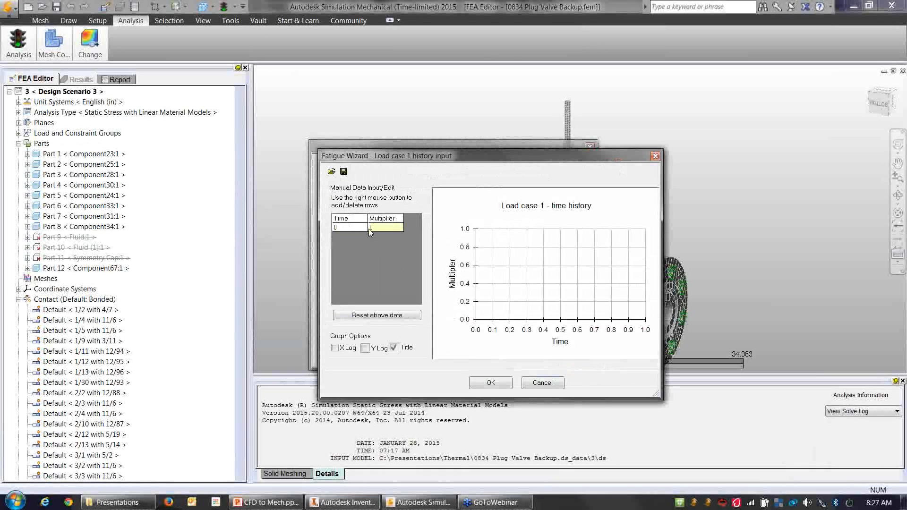
{"action": "right_click", "coordinate": [370, 264]}
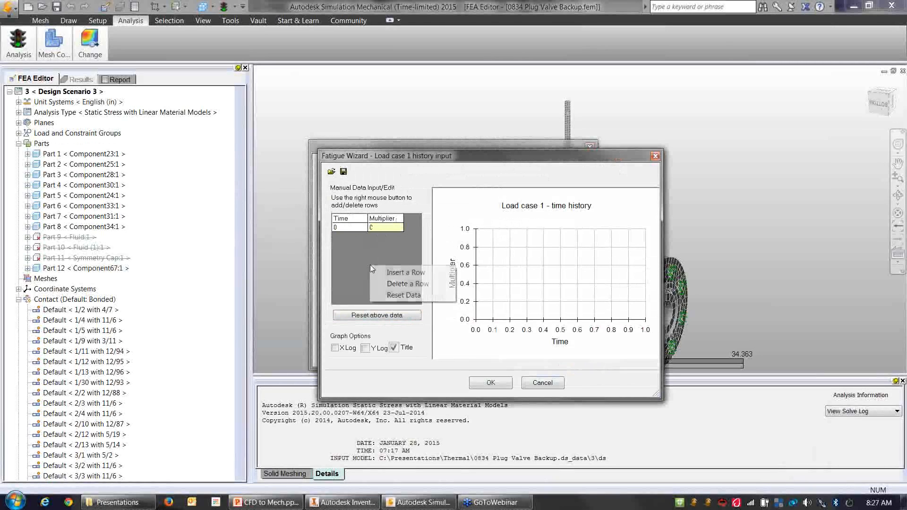
{"action": "left_click", "coordinate": [382, 272]}
{"action": "right_click", "coordinate": [371, 267]}
{"action": "left_click", "coordinate": [375, 275]}
{"action": "right_click", "coordinate": [369, 277]}
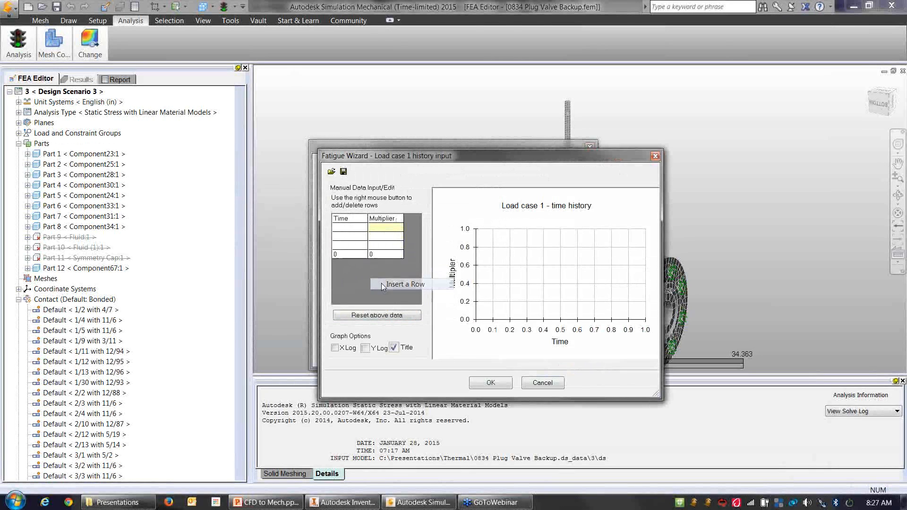
{"action": "left_click", "coordinate": [381, 282]}
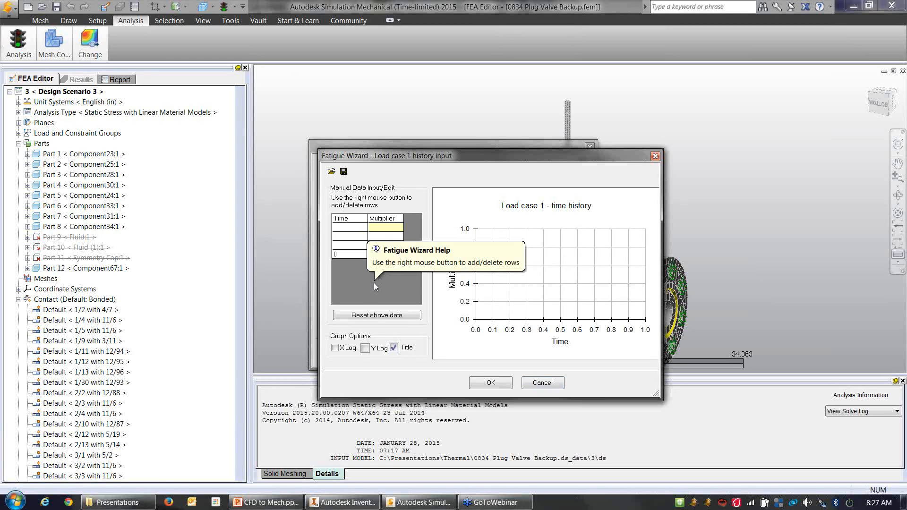
Define load case 1's curve with multiplier 0 at time 0 and 1 at time 1, accept it and close the Fatigue Wizard
{"action": "left_click", "coordinate": [352, 228]}
{"action": "type", "text": "0"}
{"action": "key", "text": "Tab"}
{"action": "type", "text": "0"}
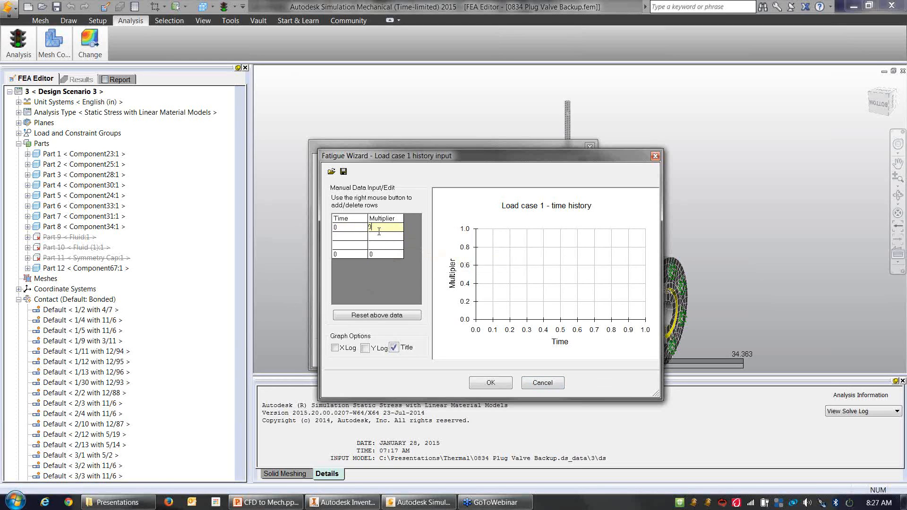
{"action": "left_click", "coordinate": [351, 237]}
{"action": "type", "text": "1"}
{"action": "left_click", "coordinate": [382, 236]}
{"action": "type", "text": "1"}
{"action": "left_click", "coordinate": [355, 246]}
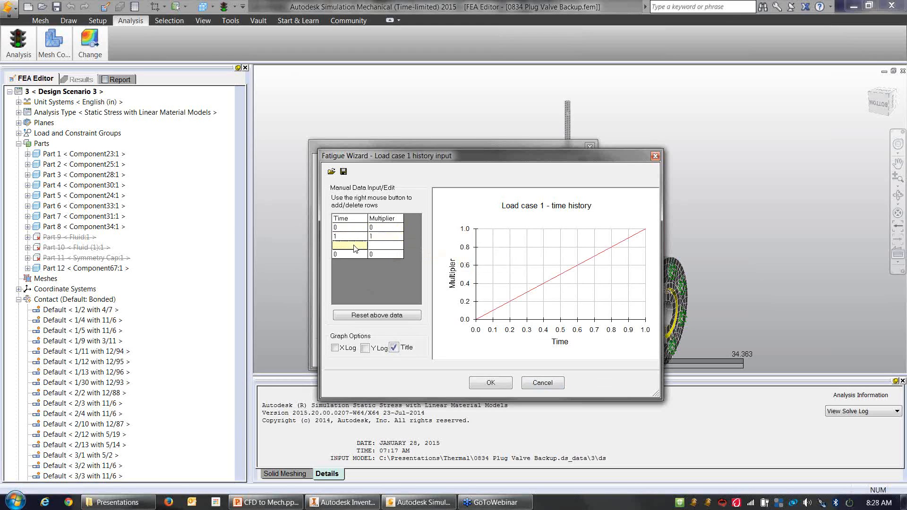
{"action": "left_click", "coordinate": [499, 382]}
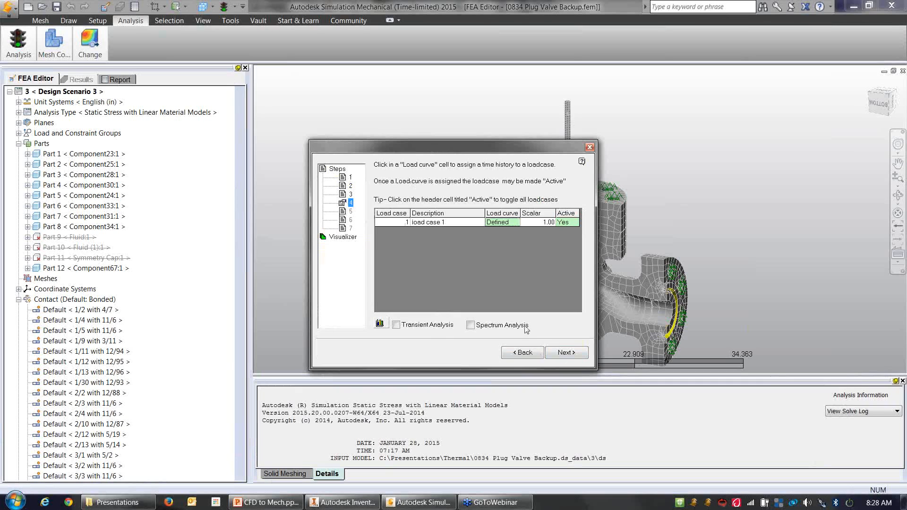
{"action": "left_click", "coordinate": [590, 147]}
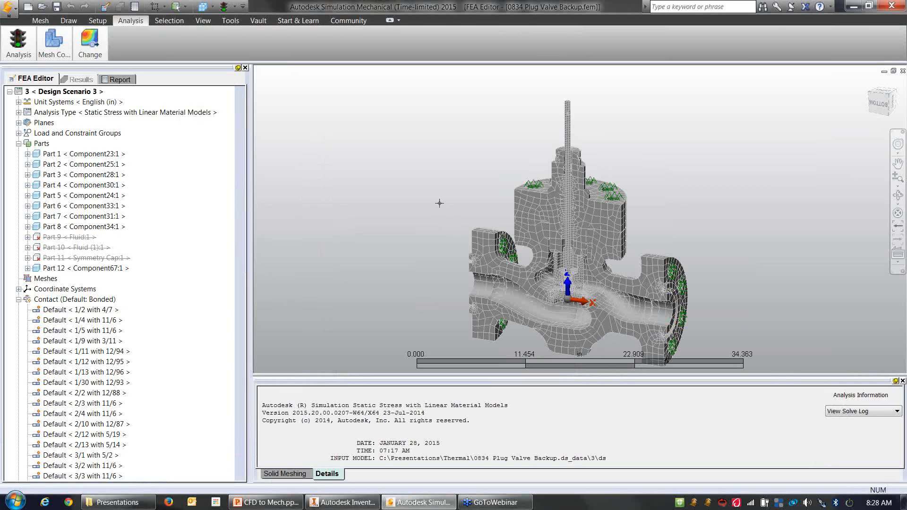
Set the analysis type to MES with Nonlinear Material Models, copying the current design scenario into a new one
{"action": "right_click", "coordinate": [131, 115]}
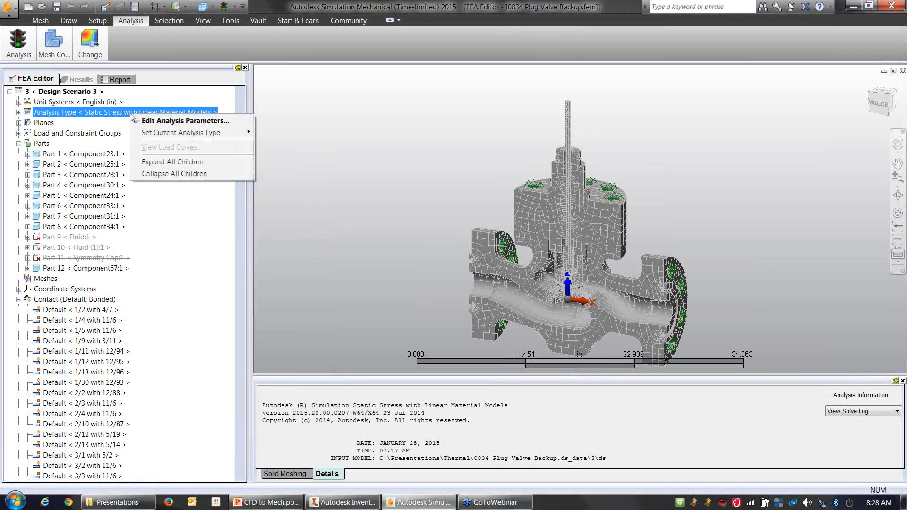
{"action": "left_click", "coordinate": [429, 101]}
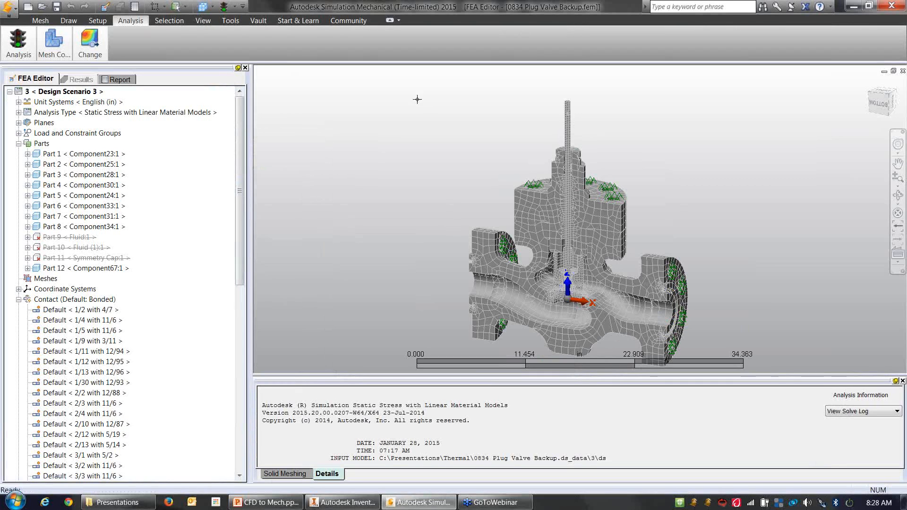
{"action": "right_click", "coordinate": [161, 114]}
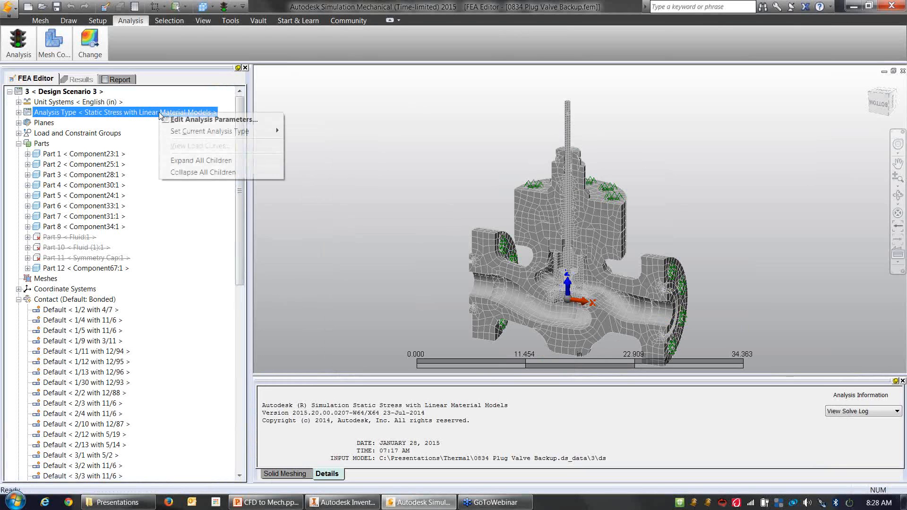
{"action": "mouse_move", "coordinate": [212, 131]}
{"action": "mouse_move", "coordinate": [307, 142]}
{"action": "left_click", "coordinate": [389, 144]}
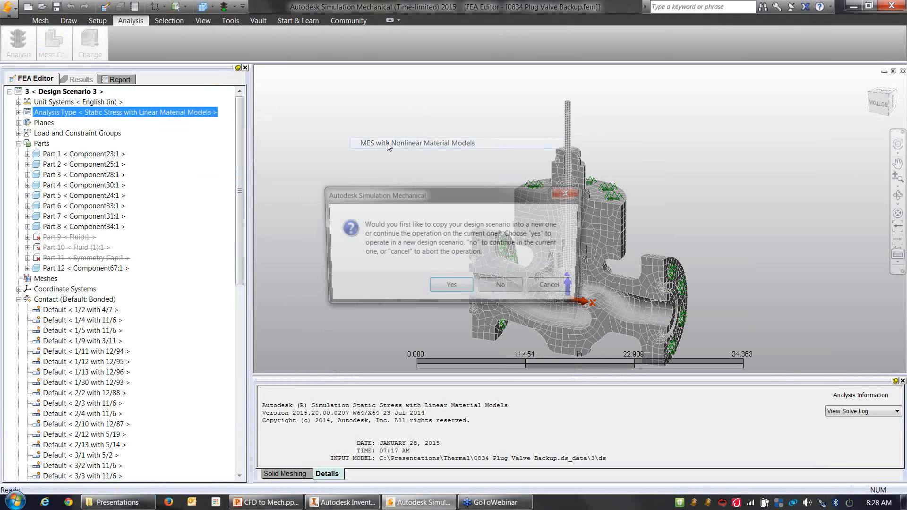
{"action": "left_click", "coordinate": [451, 288]}
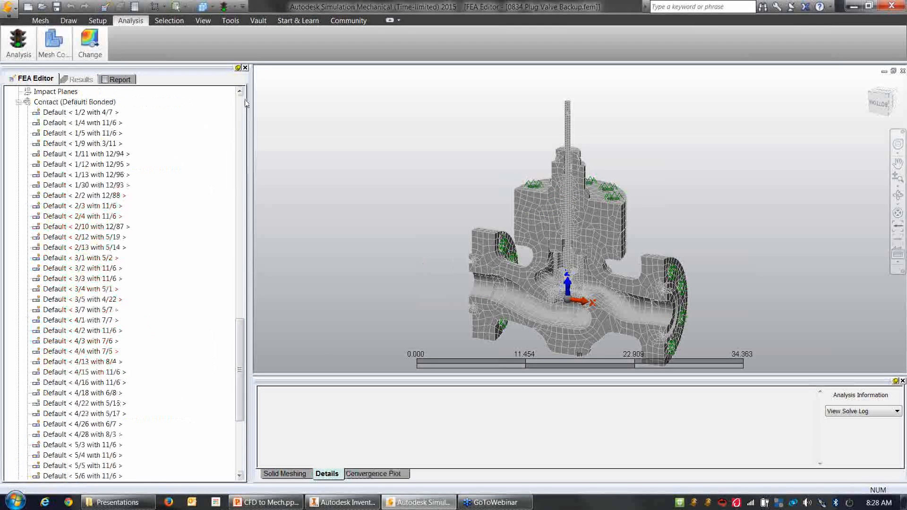
Set Part 1's element material model to Temperature Dependent Isotropic, check its stress free reference temperature and accept the definition
{"action": "scroll", "coordinate": [243, 113], "scroll_direction": "up", "scroll_amount": 20}
{"action": "left_click", "coordinate": [89, 189]}
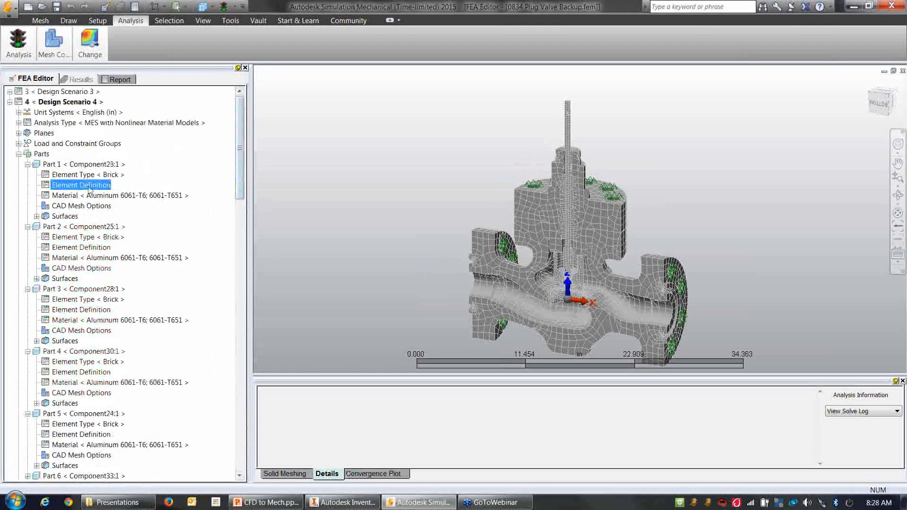
{"action": "double_click", "coordinate": [90, 188]}
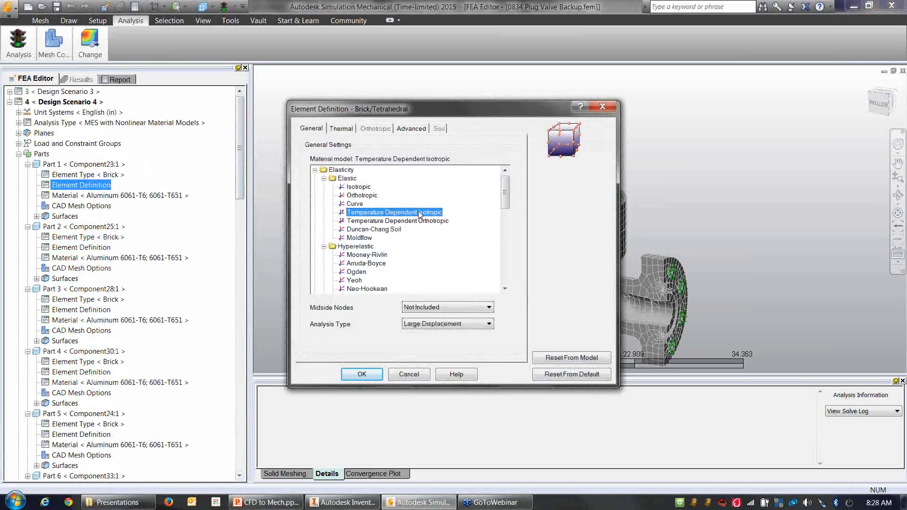
{"action": "left_click", "coordinate": [341, 129]}
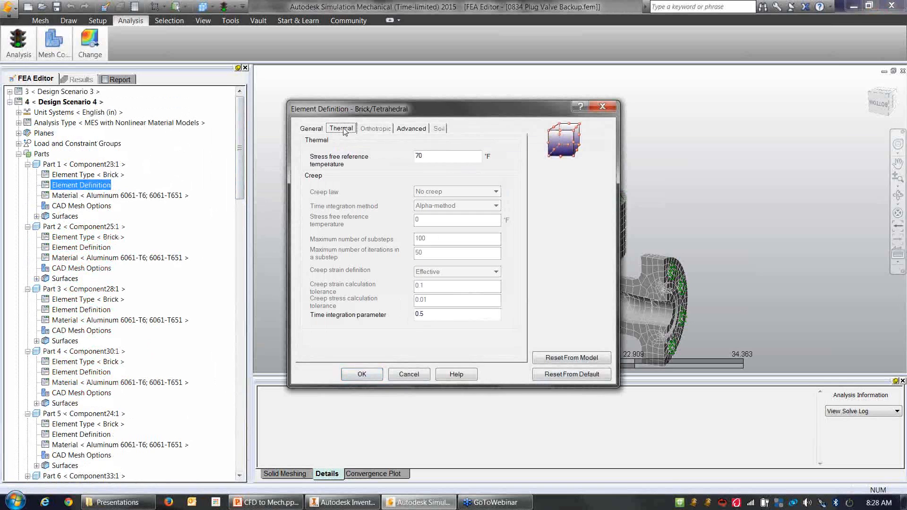
{"action": "left_click", "coordinate": [441, 156]}
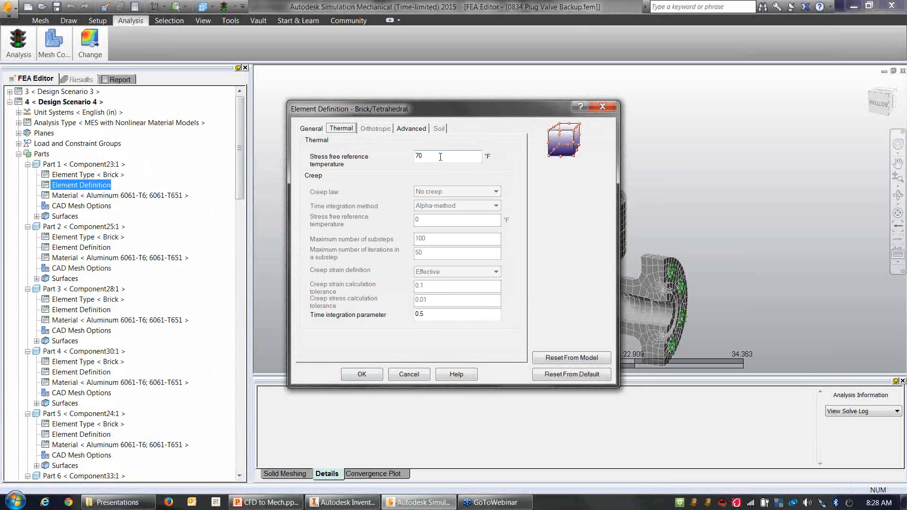
{"action": "left_click", "coordinate": [369, 377]}
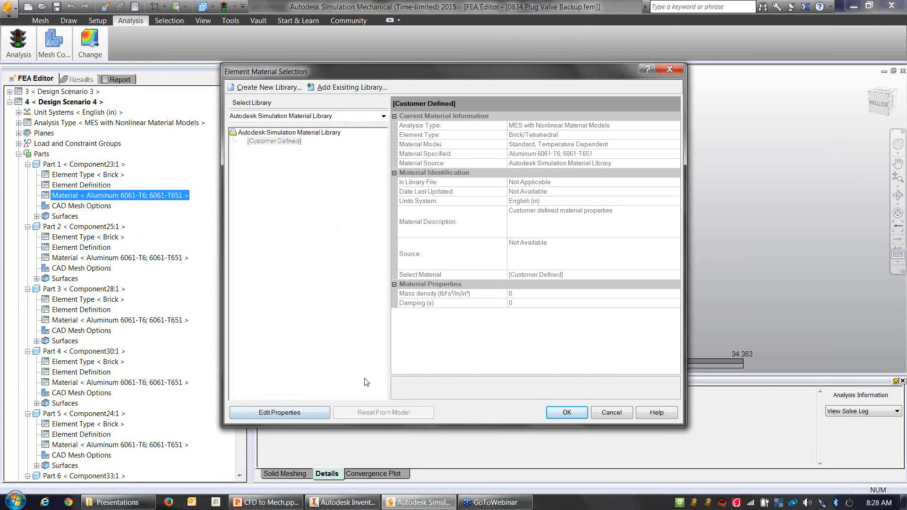
Edit Part 1's material properties, add a second temperature row and fill row 1 with -100 °F, modulus 30e6, Poisson's ratio 0.29 and alpha 1e-5
{"action": "left_click", "coordinate": [305, 415]}
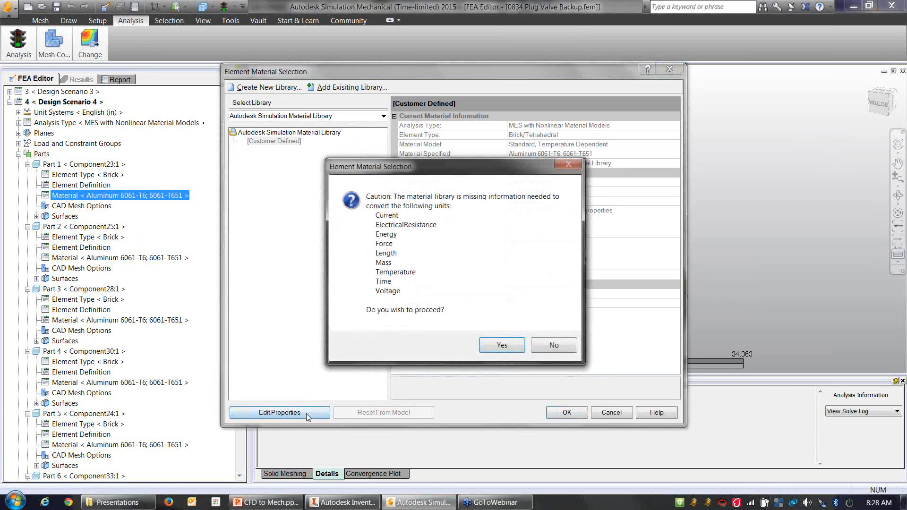
{"action": "left_click", "coordinate": [517, 347]}
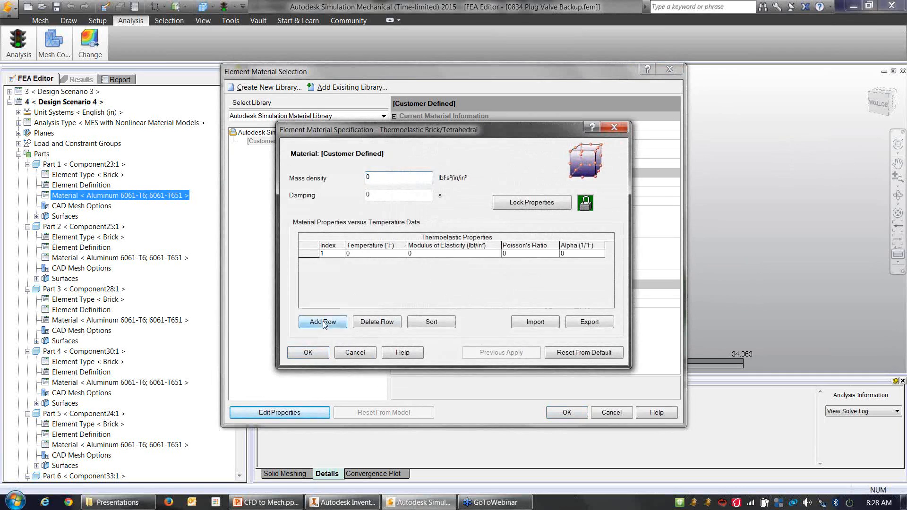
{"action": "left_click", "coordinate": [323, 322]}
{"action": "left_click", "coordinate": [368, 254]}
{"action": "type", "text": "-"}
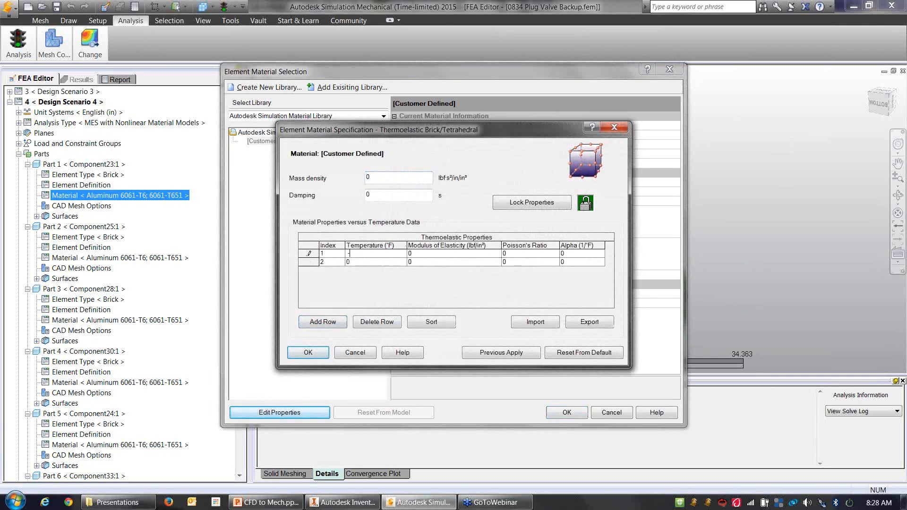
{"action": "type", "text": "100"}
{"action": "type", "text": "30"}
{"action": "type", "text": "e6"}
{"action": "key", "text": "Tab"}
{"action": "type", "text": "0.29"}
{"action": "key", "text": "Tab"}
{"action": "type", "text": "1"}
Set row 1's modulus of elasticity to 9e6 and its Poisson's ratio to 0.33
{"action": "left_click", "coordinate": [418, 254]}
{"action": "type", "text": "9e"}
{"action": "left_click", "coordinate": [522, 253]}
{"action": "type", "text": "0.3"}
Fill row 2 with 400 °F, modulus 9e6, Poisson's ratio 0.33 and alpha 1e-5, and accept the customer-defined material for Part 1
{"action": "left_click", "coordinate": [368, 262]}
{"action": "type", "text": "4009e"}
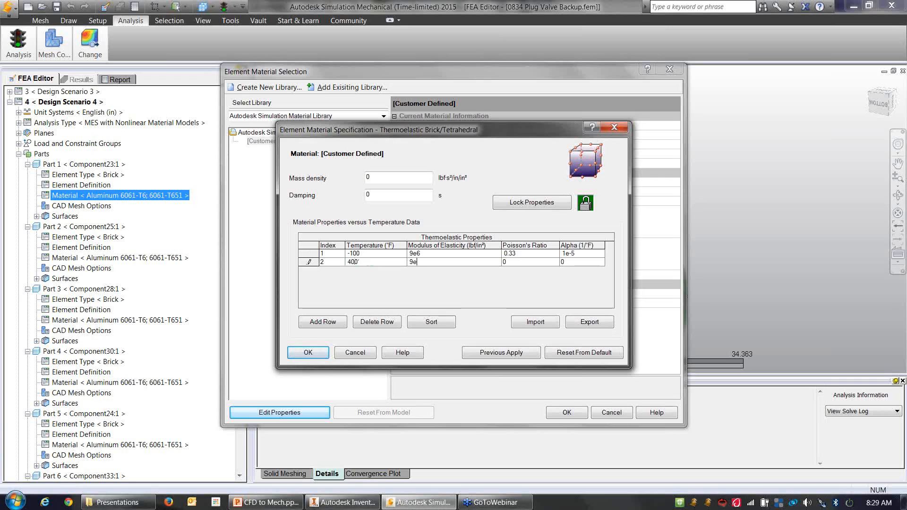
{"action": "type", "text": "6"}
{"action": "key", "text": "Tab"}
{"action": "type", "text": "0.33"}
{"action": "key", "text": "Tab"}
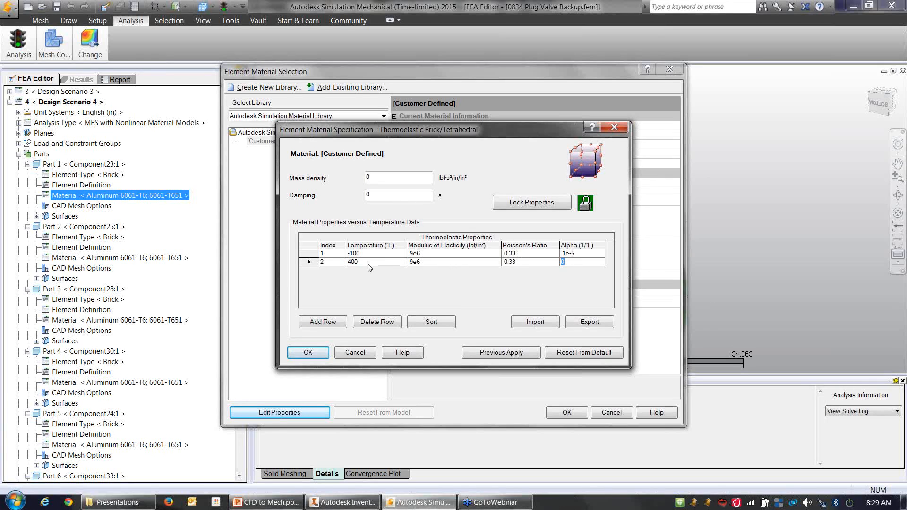
{"action": "type", "text": "1e-5"}
{"action": "left_click", "coordinate": [301, 355]}
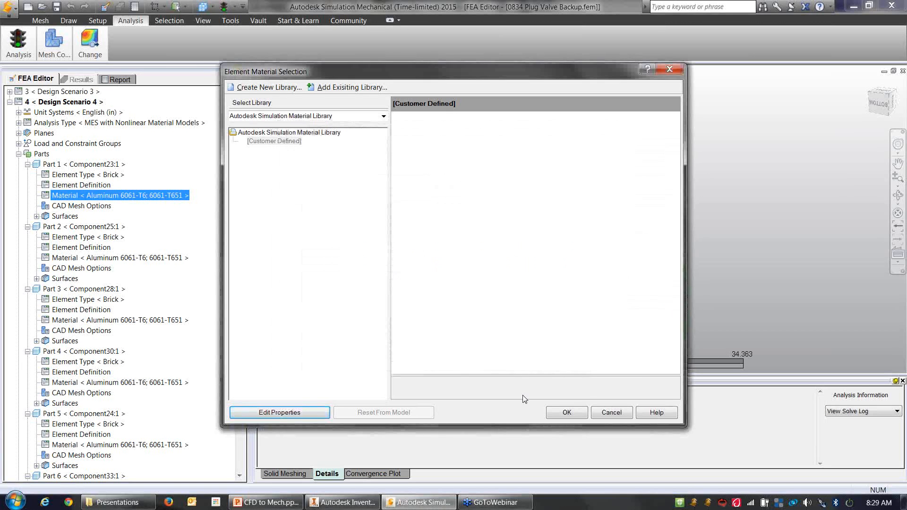
{"action": "left_click", "coordinate": [566, 412]}
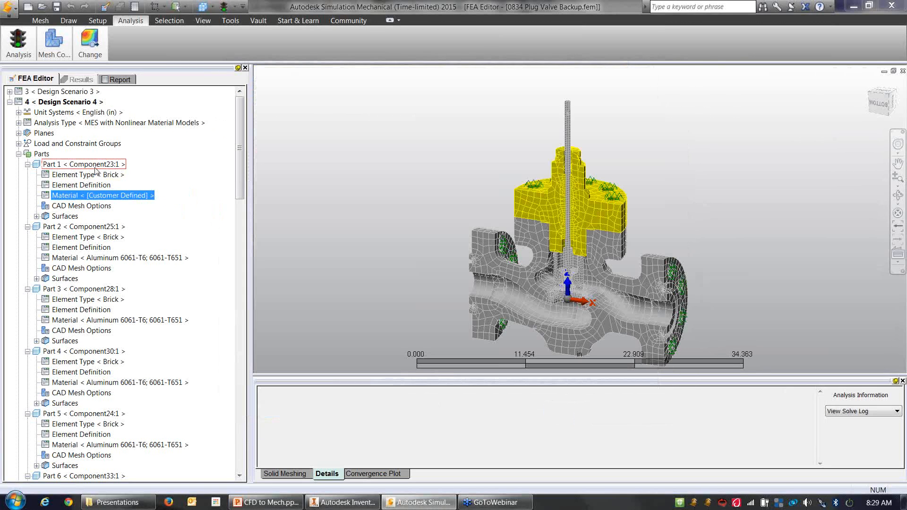
Copy all attributes of Part 1 and collapse the part details in the model tree
{"action": "right_click", "coordinate": [93, 166]}
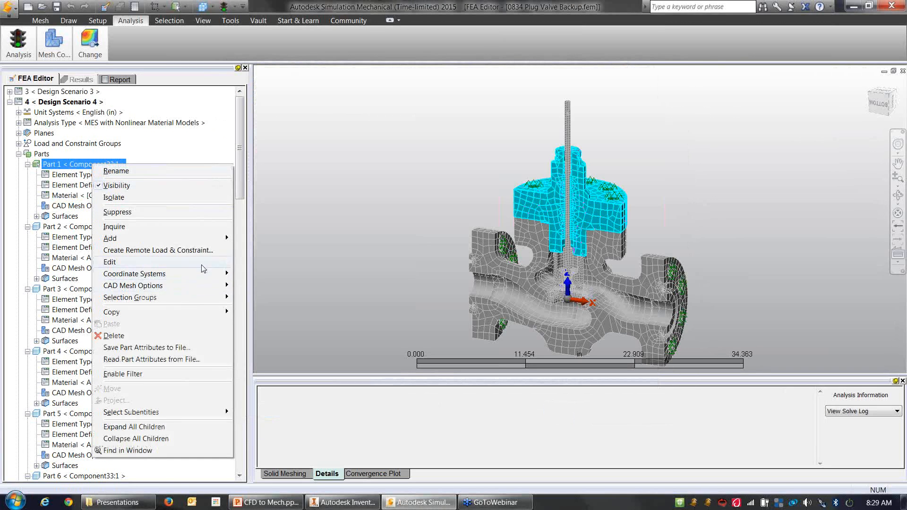
{"action": "mouse_move", "coordinate": [196, 314]}
{"action": "left_click", "coordinate": [267, 372]}
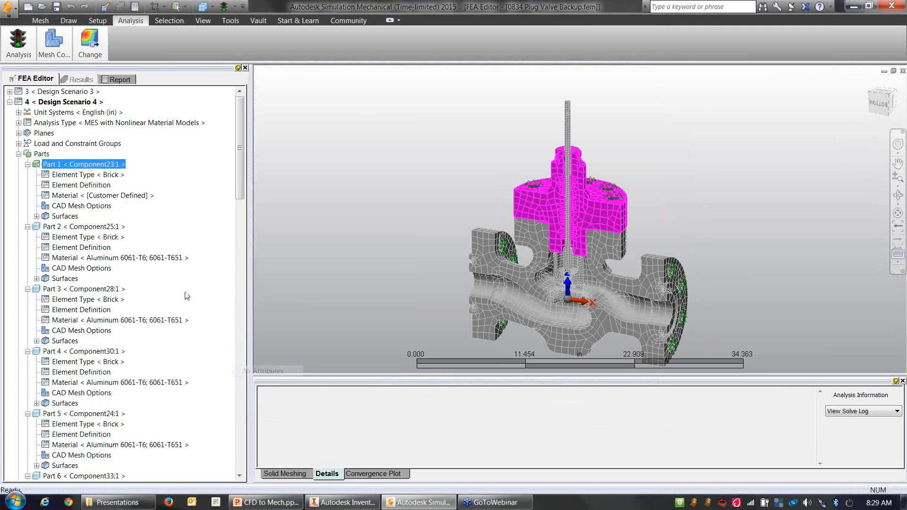
{"action": "left_click", "coordinate": [94, 230]}
{"action": "right_click", "coordinate": [33, 156]}
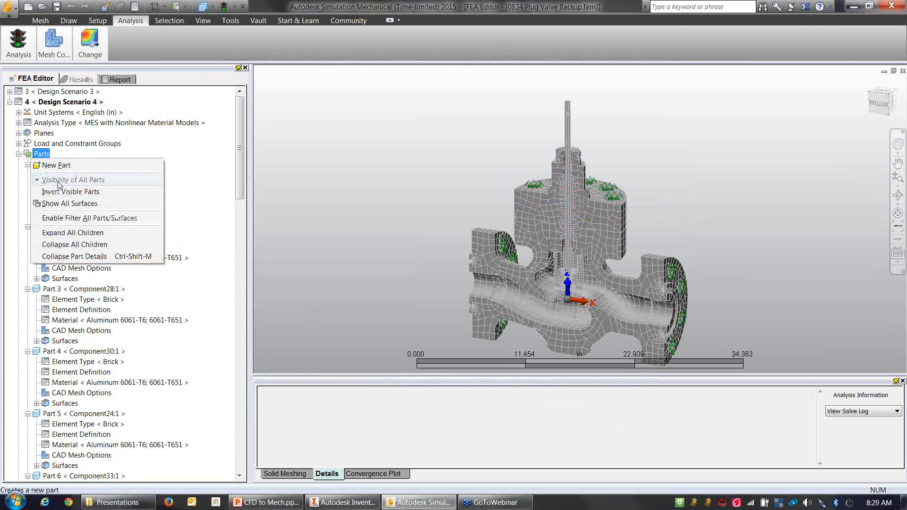
{"action": "left_click", "coordinate": [86, 260]}
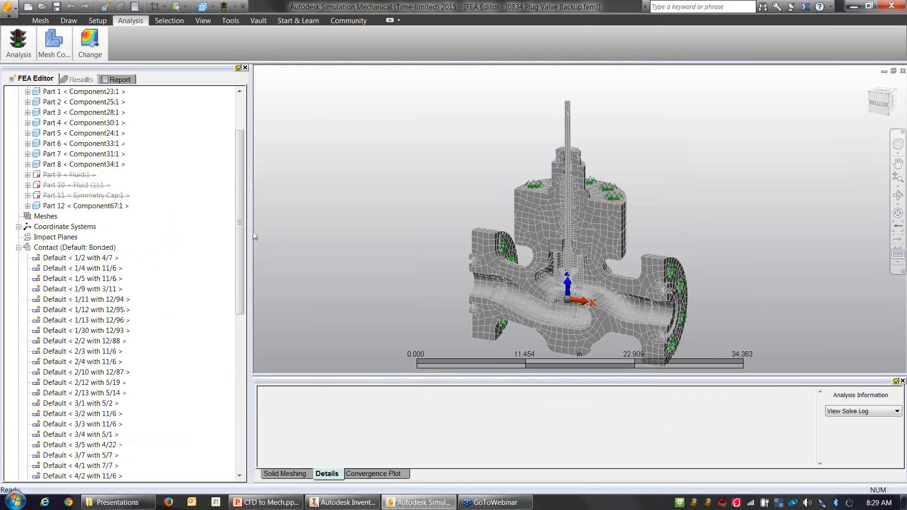
Paste only the copied material onto Parts 2 to 8 and Part 12
{"action": "scroll", "coordinate": [122, 180], "scroll_direction": "up", "scroll_amount": 3}
{"action": "left_click", "coordinate": [121, 178]}
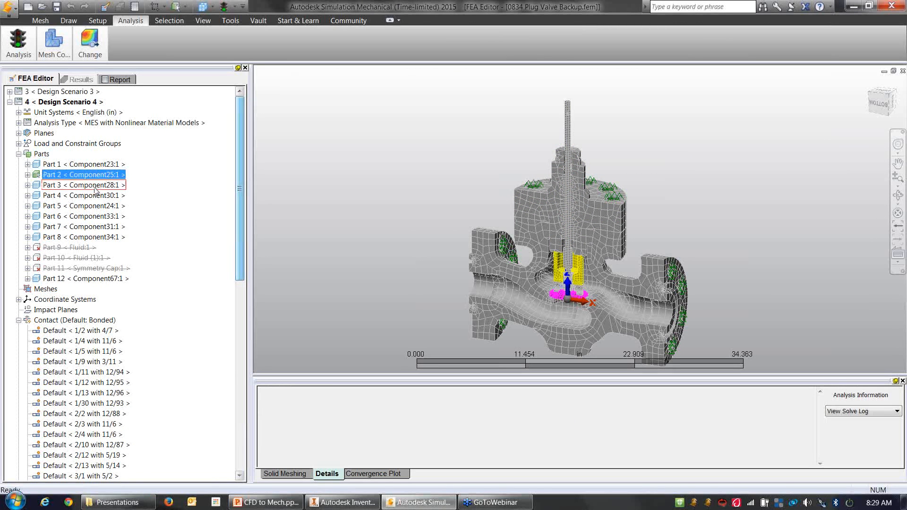
{"action": "left_click", "coordinate": [104, 237], "text": "shift"}
{"action": "left_click", "coordinate": [94, 278], "text": "ctrl"}
{"action": "right_click", "coordinate": [99, 279]}
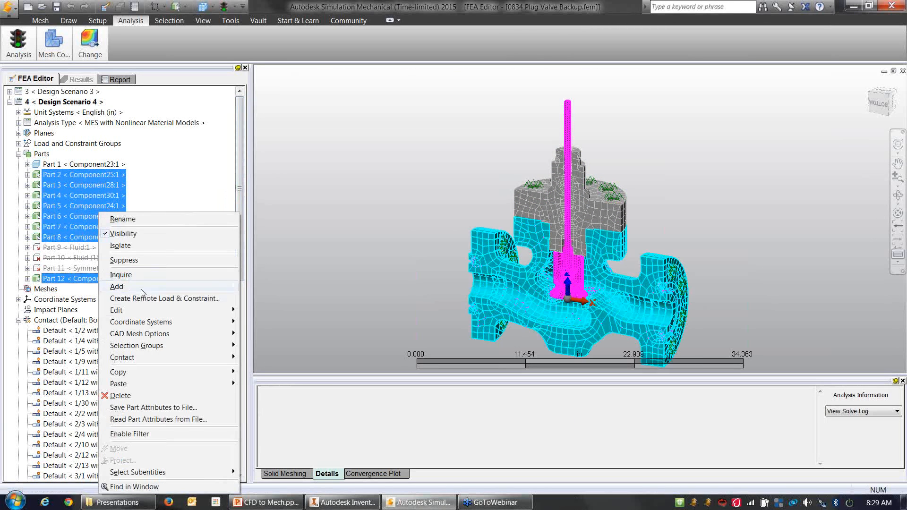
{"action": "mouse_move", "coordinate": [198, 385]}
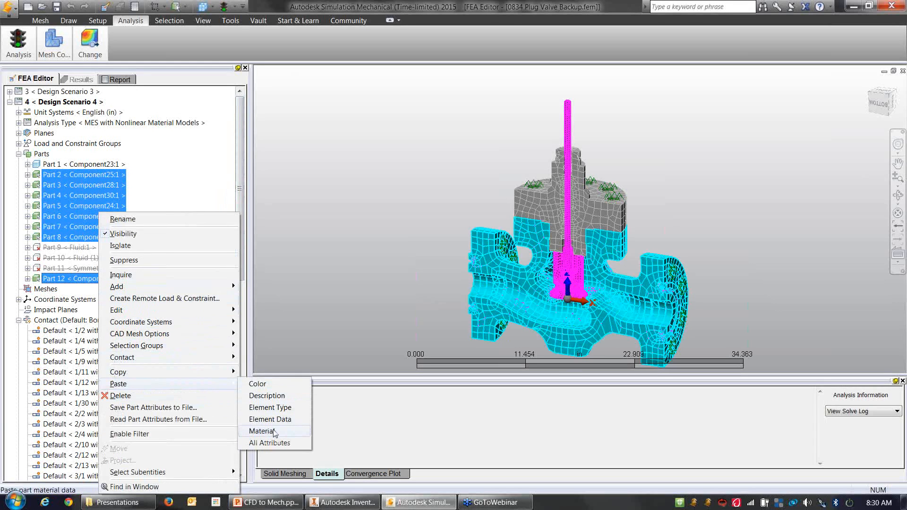
{"action": "left_click", "coordinate": [263, 432]}
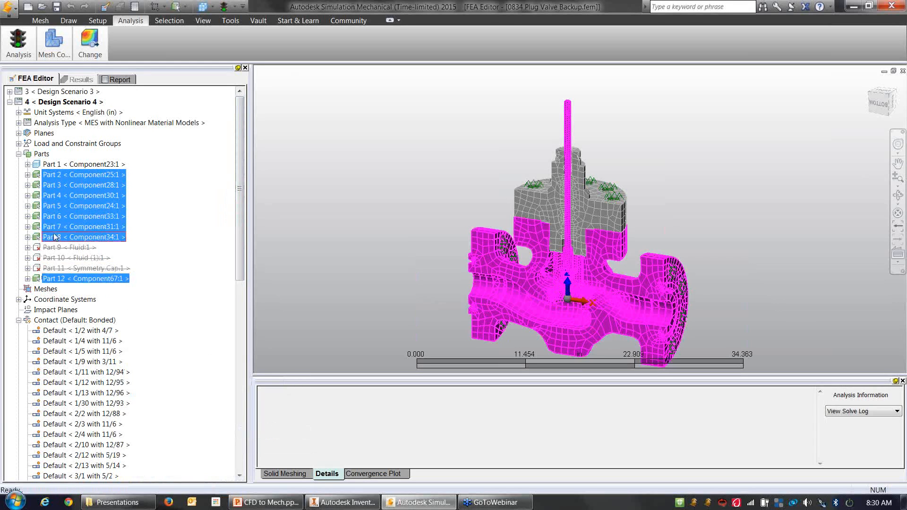
Check the material model in Part 5's element definition and close it without changes
{"action": "left_click", "coordinate": [27, 206]}
{"action": "left_click", "coordinate": [88, 228]}
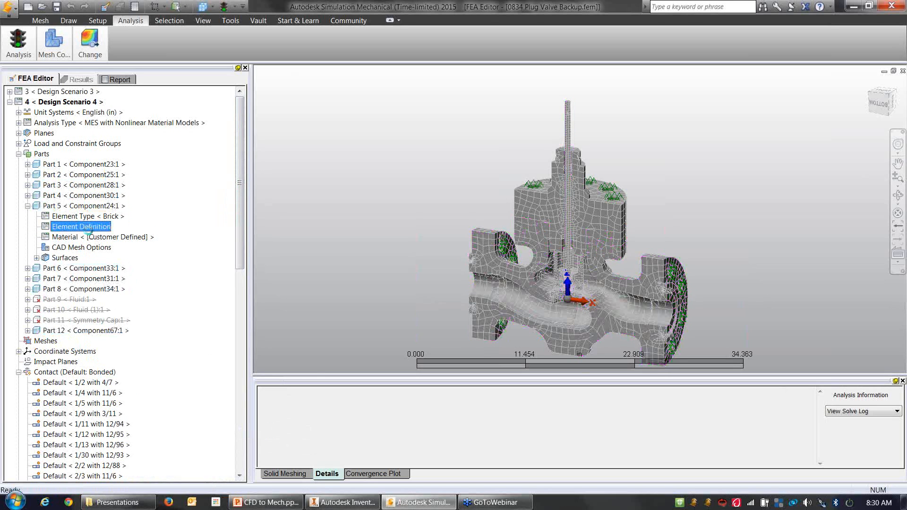
{"action": "double_click", "coordinate": [88, 227]}
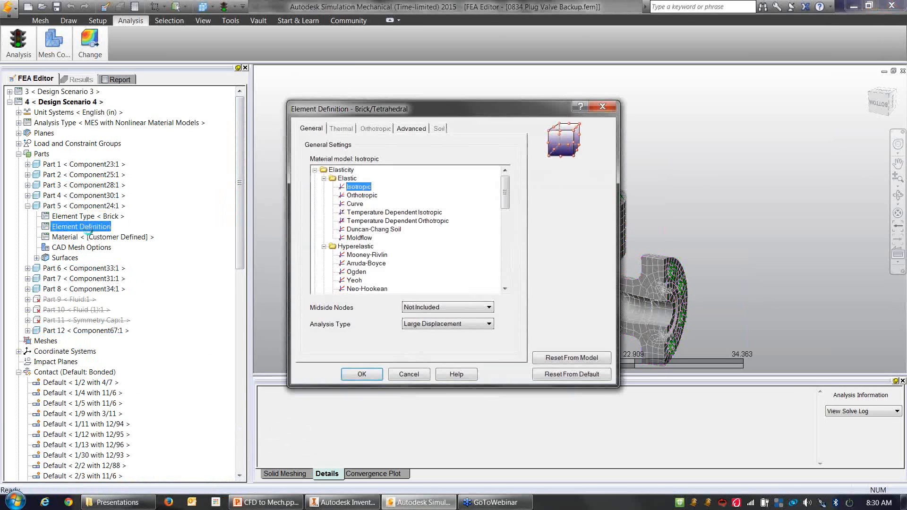
{"action": "left_click", "coordinate": [410, 373]}
Copy all attributes of Part 1 again and paste all of them onto Parts 2 to 8 and Part 12
{"action": "right_click", "coordinate": [97, 164]}
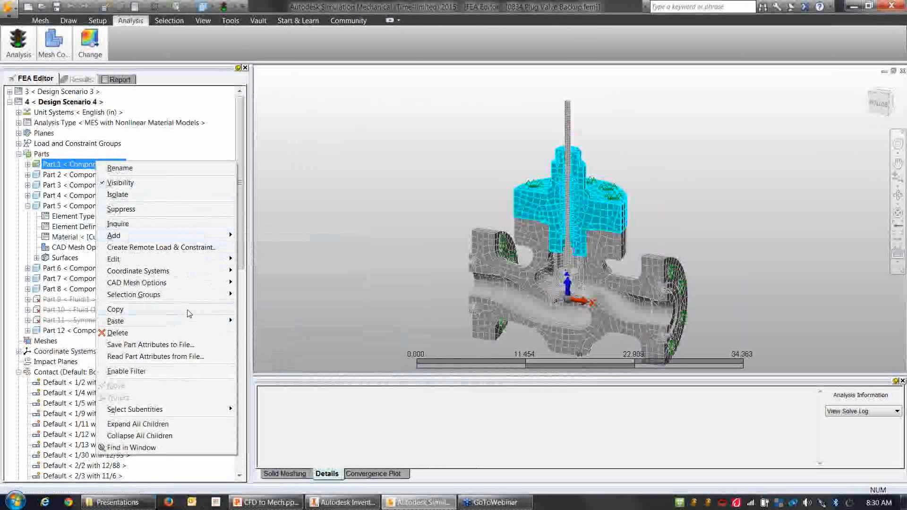
{"action": "mouse_move", "coordinate": [227, 310]}
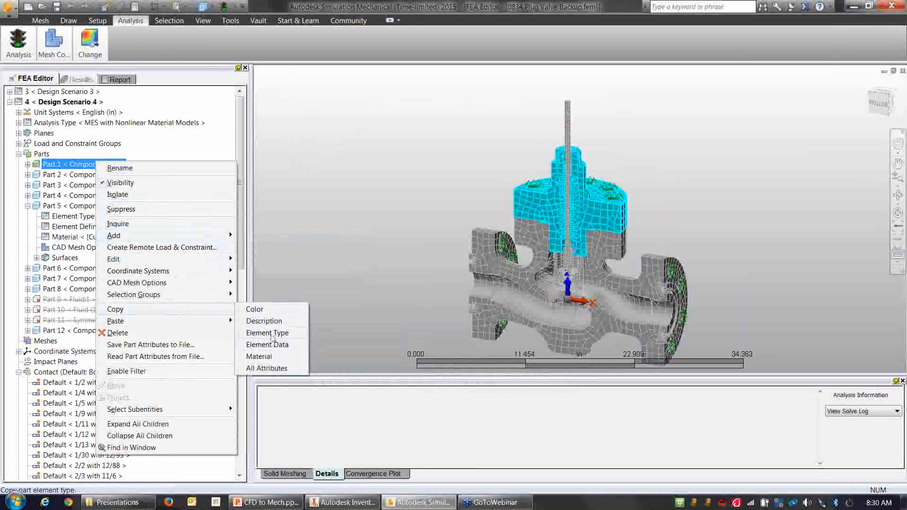
{"action": "left_click", "coordinate": [265, 367]}
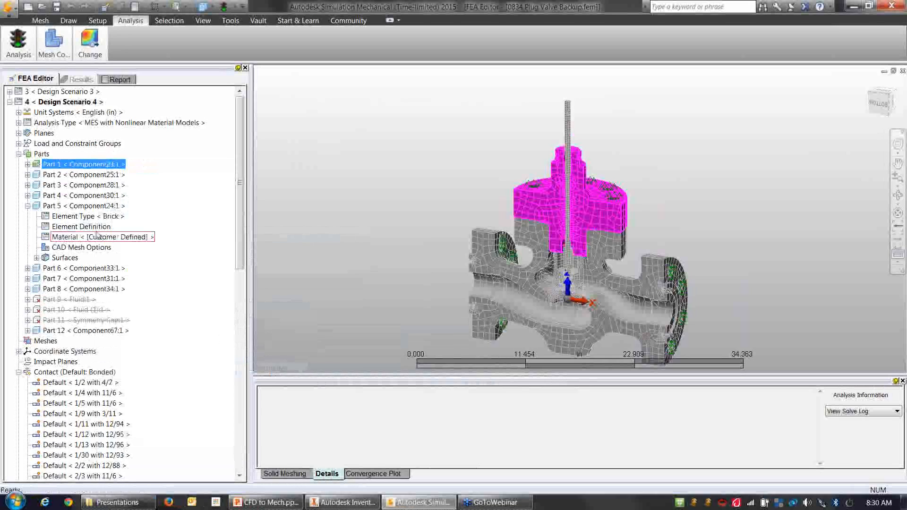
{"action": "left_click", "coordinate": [28, 205]}
{"action": "left_click", "coordinate": [65, 184]}
{"action": "left_click", "coordinate": [80, 175]}
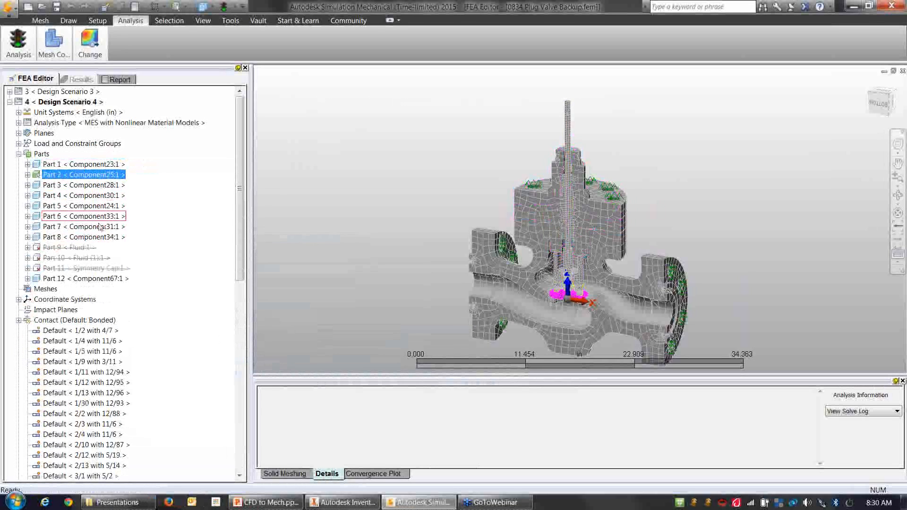
{"action": "left_click", "coordinate": [80, 237], "text": "shift"}
{"action": "left_click", "coordinate": [105, 279], "text": "ctrl"}
{"action": "right_click", "coordinate": [105, 279]}
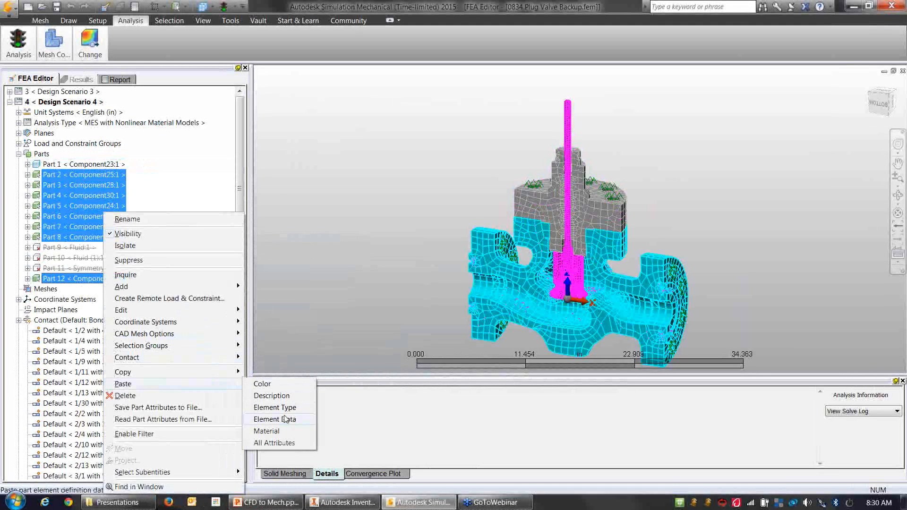
{"action": "left_click", "coordinate": [273, 442]}
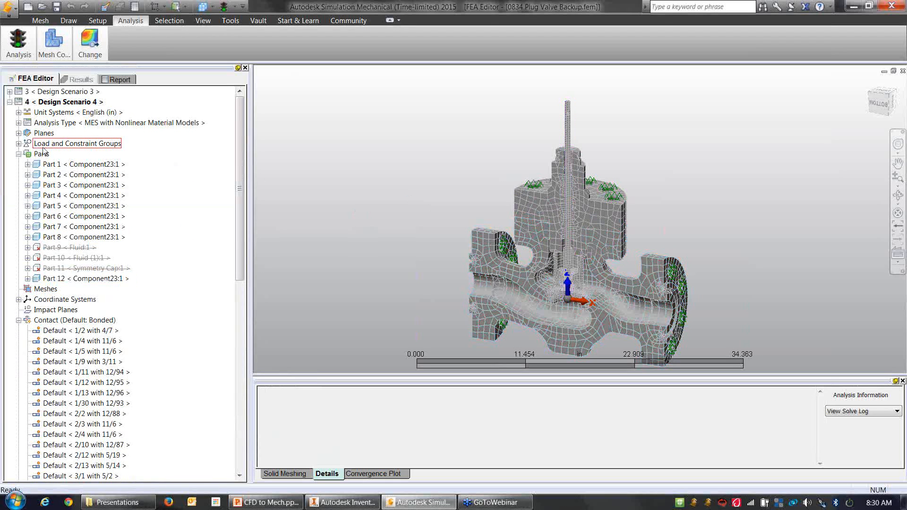
Expand the load and constraint groups and highlight the first two surface general constraints on the valve to examine them
{"action": "left_click", "coordinate": [23, 144]}
{"action": "left_click", "coordinate": [87, 155]}
{"action": "left_click", "coordinate": [90, 165]}
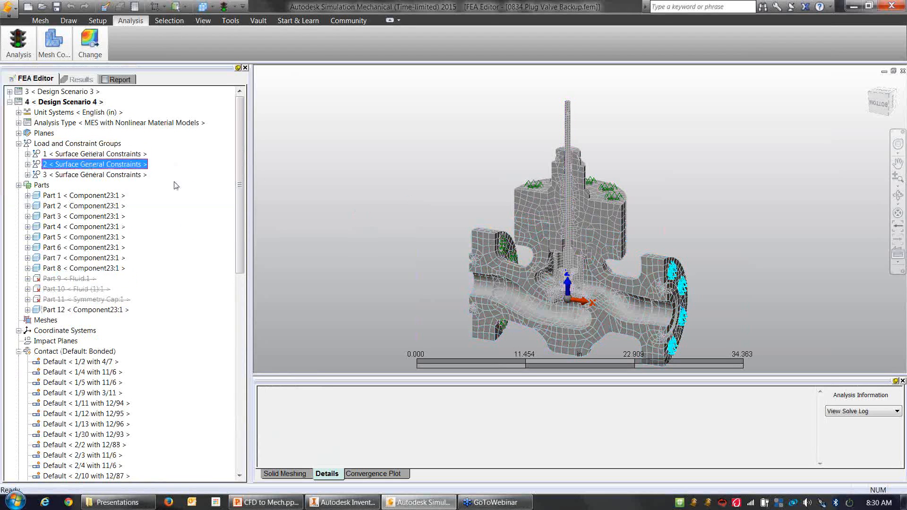
{"action": "middle_click_drag", "start_coordinate": [350, 225], "coordinate": [375, 214]}
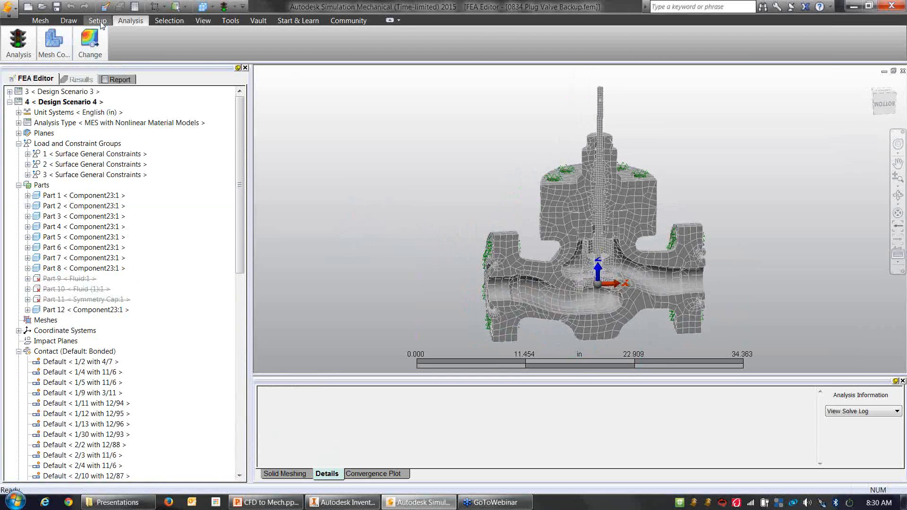
Open the analysis parameters and review the event, thermal and fluid reaction settings
{"action": "left_click", "coordinate": [98, 21]}
{"action": "left_click", "coordinate": [126, 43]}
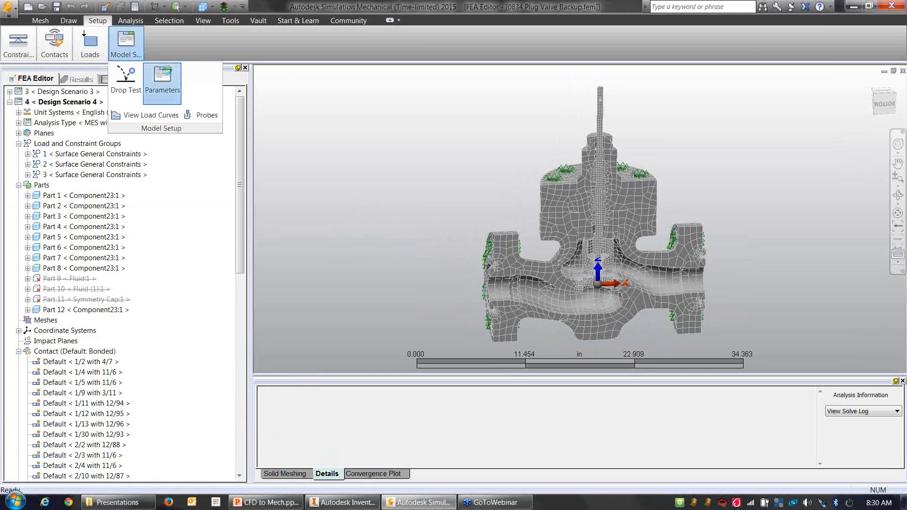
{"action": "left_click", "coordinate": [168, 69]}
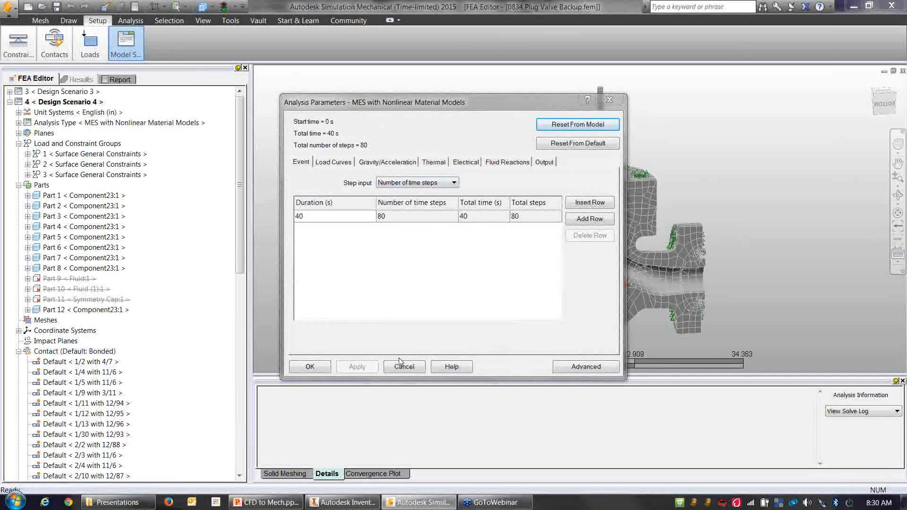
{"action": "left_click", "coordinate": [438, 166]}
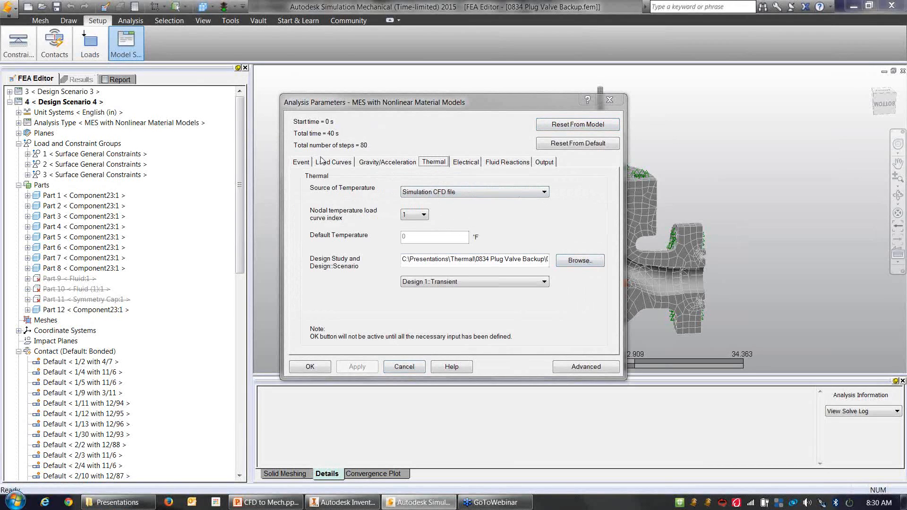
{"action": "left_click", "coordinate": [509, 163]}
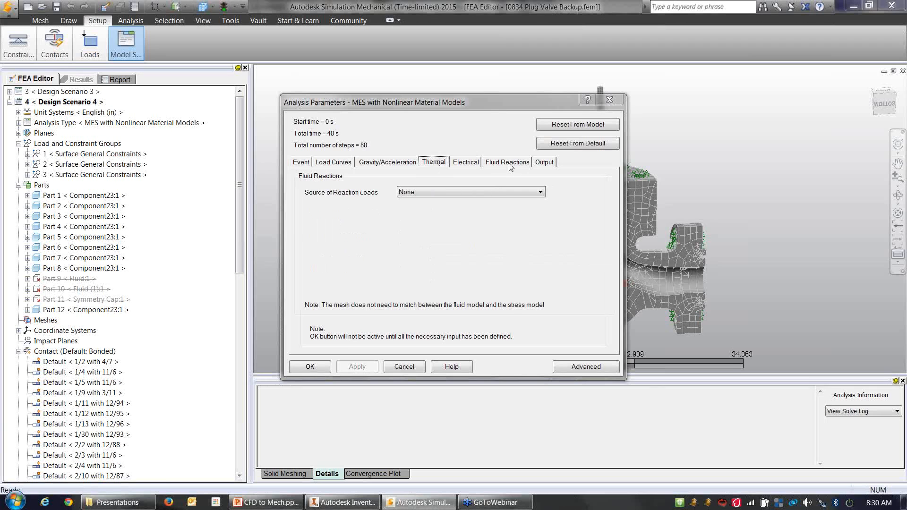
Keep Simulation CFD file as the temperature source and load 0834 Plug Valve Backup.cfdst with the Design 1::Transient scenario
{"action": "left_click", "coordinate": [428, 163]}
{"action": "left_click", "coordinate": [523, 192]}
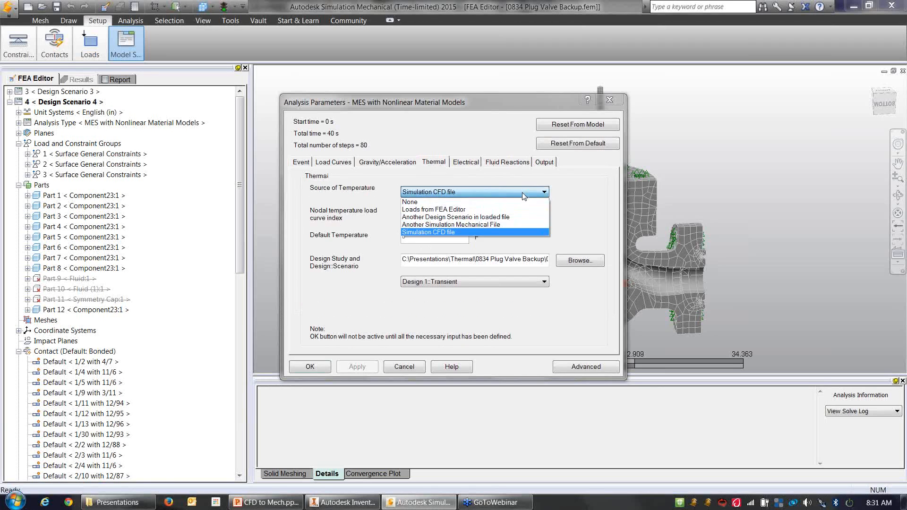
{"action": "left_click", "coordinate": [522, 192]}
{"action": "left_click", "coordinate": [575, 261]}
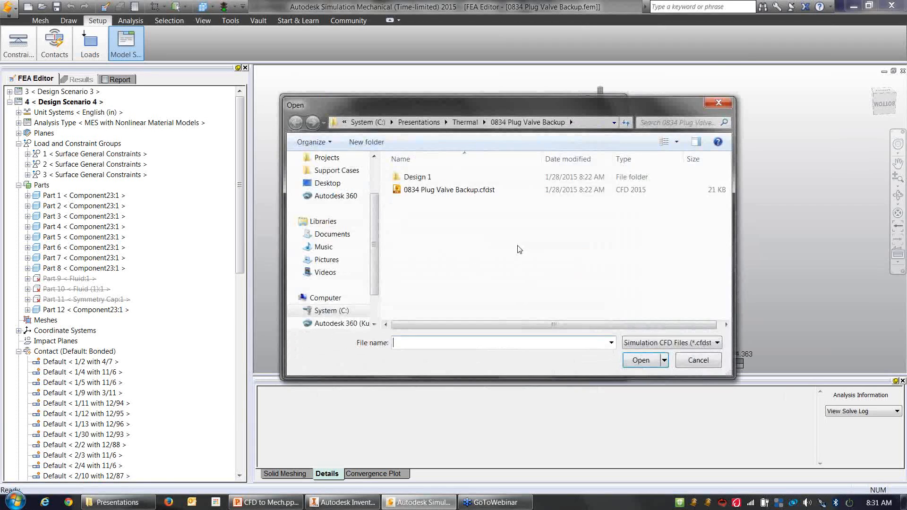
{"action": "left_click", "coordinate": [439, 190]}
{"action": "left_click", "coordinate": [642, 360]}
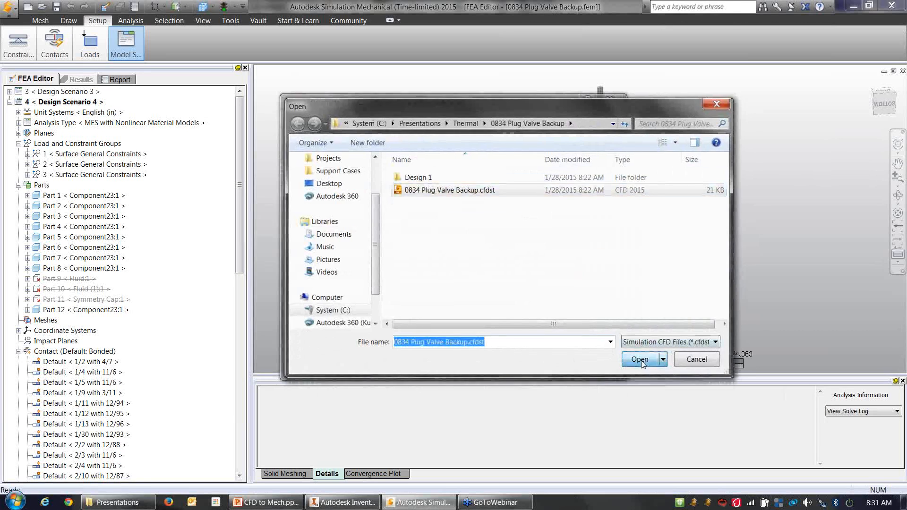
{"action": "left_click", "coordinate": [530, 282]}
{"action": "left_click", "coordinate": [469, 299]}
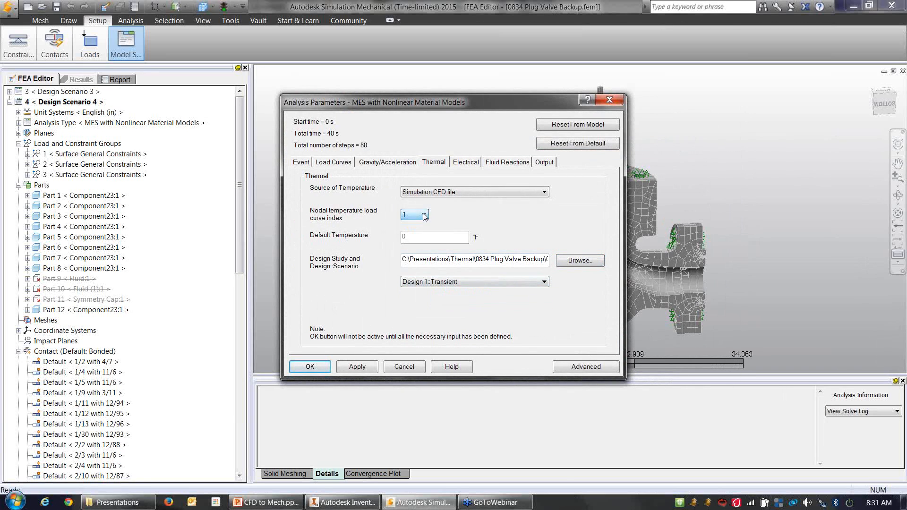
Review the multiplier values over time in load curve 1 of the analysis parameters
{"action": "left_click", "coordinate": [334, 162]}
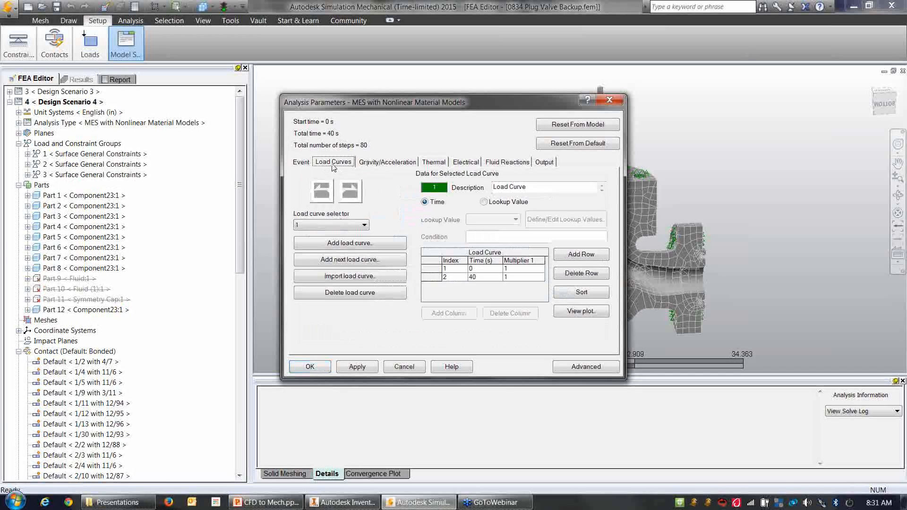
{"action": "left_click", "coordinate": [521, 277]}
{"action": "left_click", "coordinate": [522, 278]}
{"action": "left_click", "coordinate": [520, 269]}
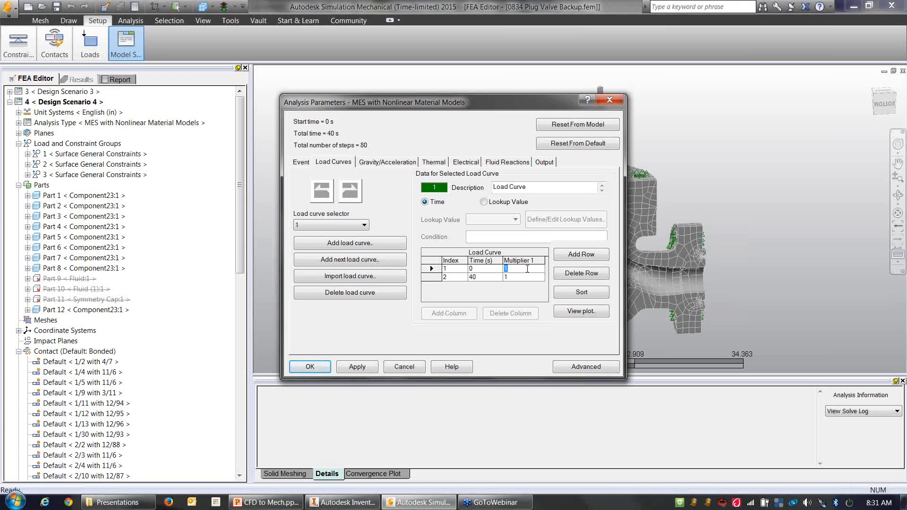
Check the event's duration and number of time steps, then apply and accept the analysis parameters
{"action": "left_click", "coordinate": [297, 163]}
{"action": "left_click", "coordinate": [327, 217]}
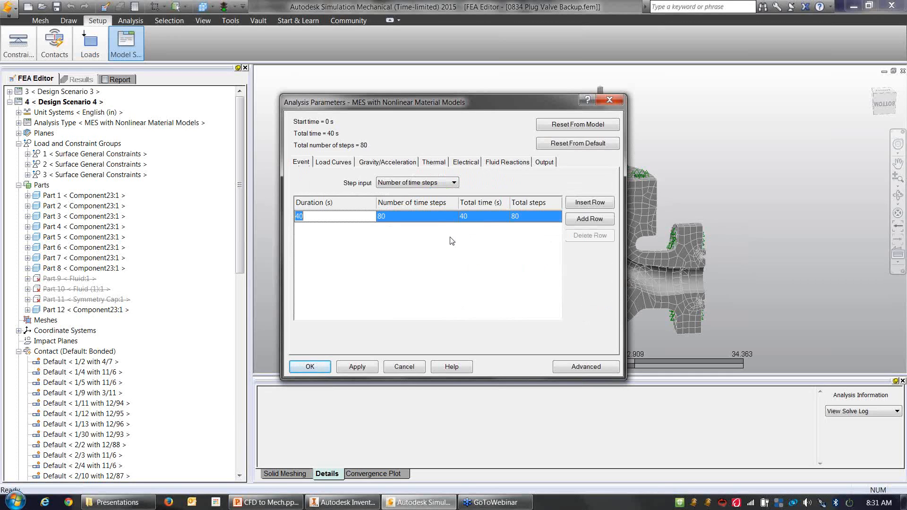
{"action": "left_click", "coordinate": [325, 216]}
{"action": "left_click", "coordinate": [406, 221]}
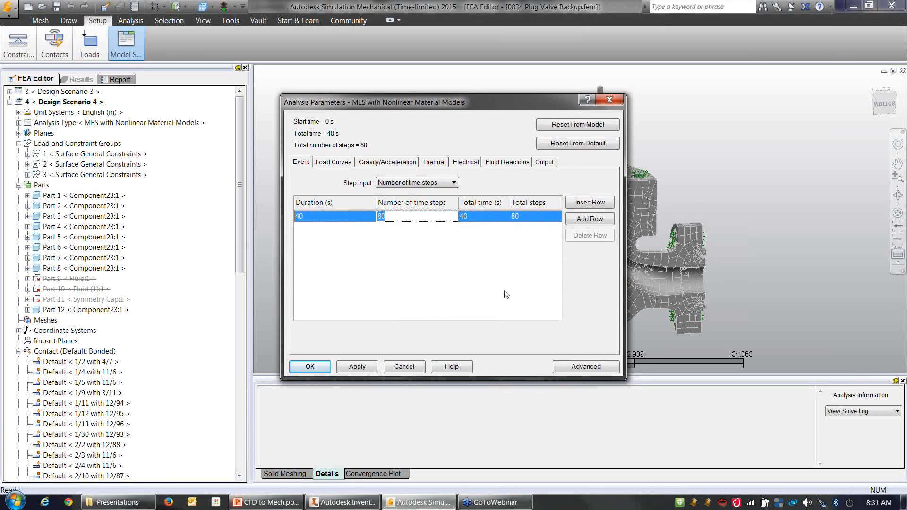
{"action": "left_click", "coordinate": [323, 221]}
{"action": "left_click", "coordinate": [404, 218]}
{"action": "left_click", "coordinate": [357, 368]}
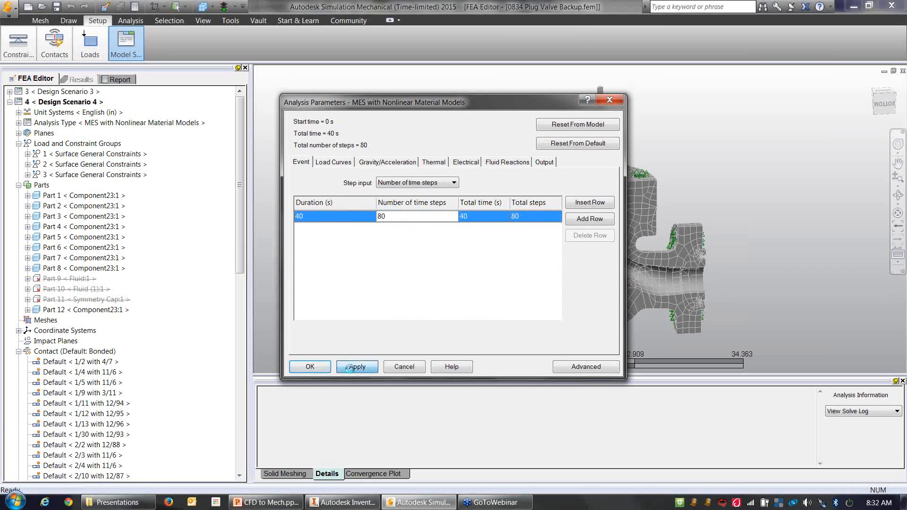
{"action": "left_click", "coordinate": [310, 367]}
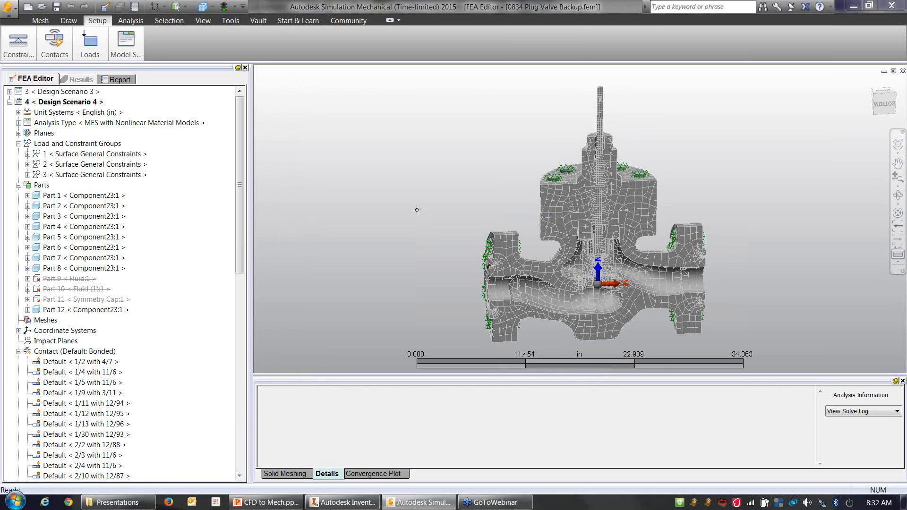
Reopen the analysis parameters to examine the thermal CFD file path and design scenario choices, and close them without changes
{"action": "mouse_move", "coordinate": [408, 209]}
{"action": "middle_mouse_down"}
{"action": "mouse_move", "coordinate": [428, 223]}
{"action": "mouse_move", "coordinate": [419, 227]}
{"action": "mouse_move", "coordinate": [408, 209]}
{"action": "middle_mouse_up"}
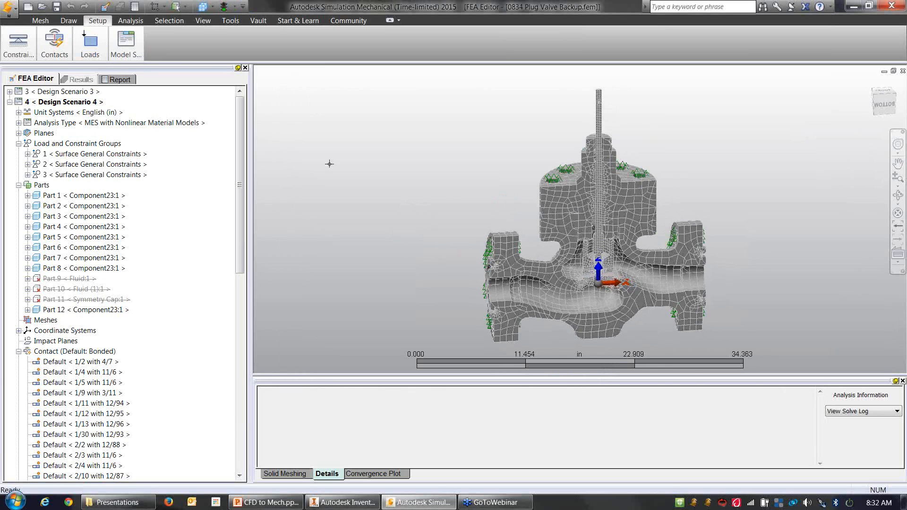
{"action": "left_click", "coordinate": [123, 50]}
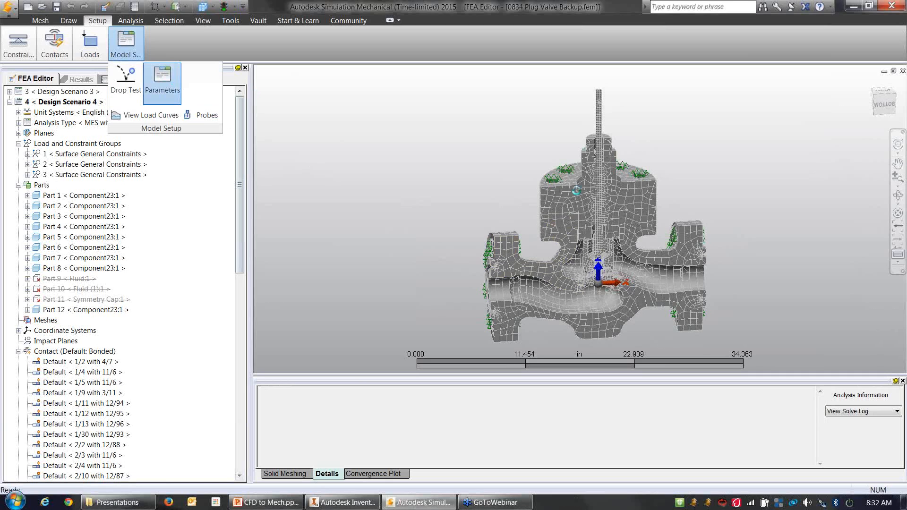
{"action": "left_click", "coordinate": [162, 83]}
{"action": "left_click", "coordinate": [433, 163]}
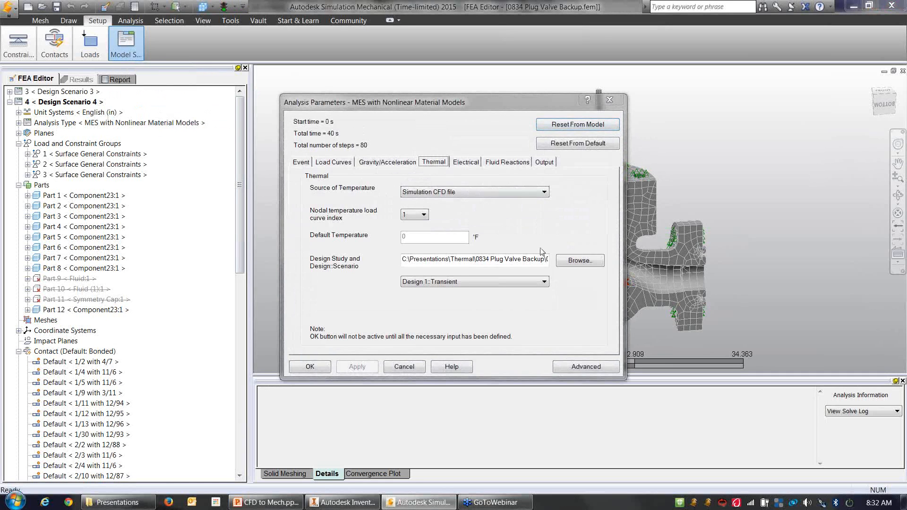
{"action": "left_click", "coordinate": [491, 259]}
{"action": "left_click", "coordinate": [544, 283]}
{"action": "left_click", "coordinate": [545, 283]}
{"action": "left_click", "coordinate": [404, 368]}
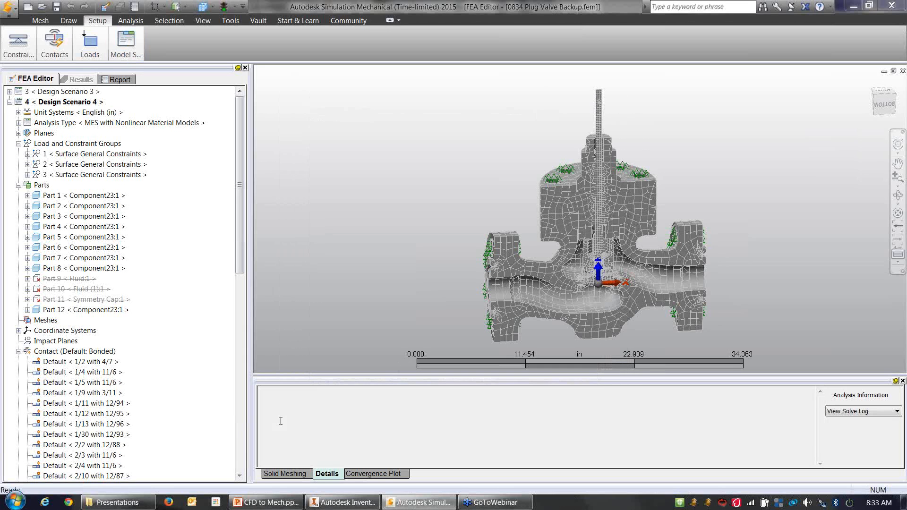
Switch to the CFD to Mech.pptx presentation in PowerPoint and show the Today's Agenda slide
{"action": "left_click", "coordinate": [265, 503]}
{"action": "left_click", "coordinate": [39, 181]}
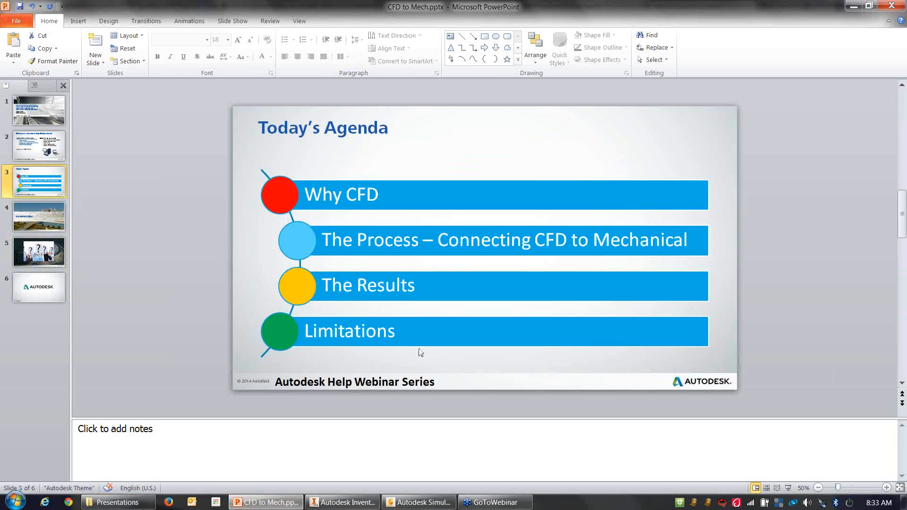